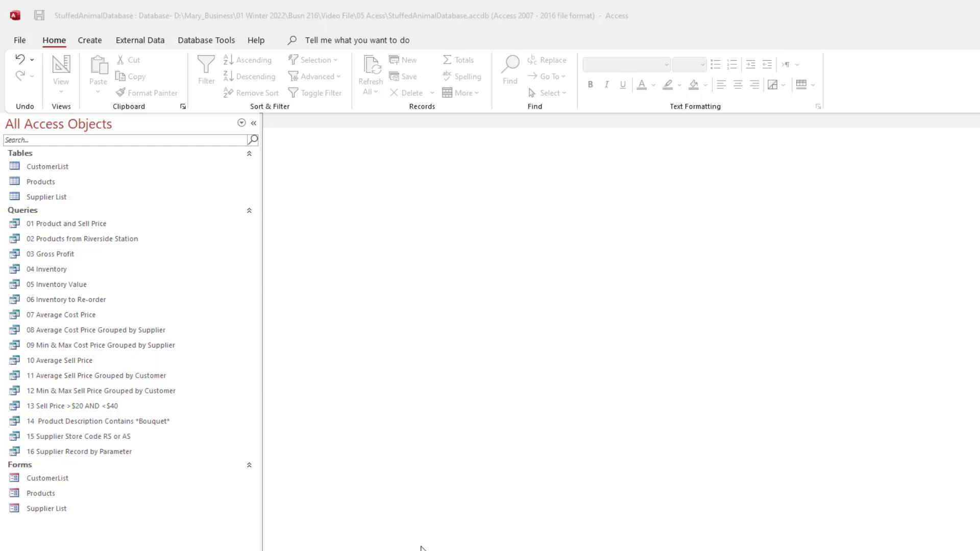
# - Switch to the PDF handout in the browser and look over the steps for creating the Gross Profit report
pyautogui.hotkey('alt', 'Tab')
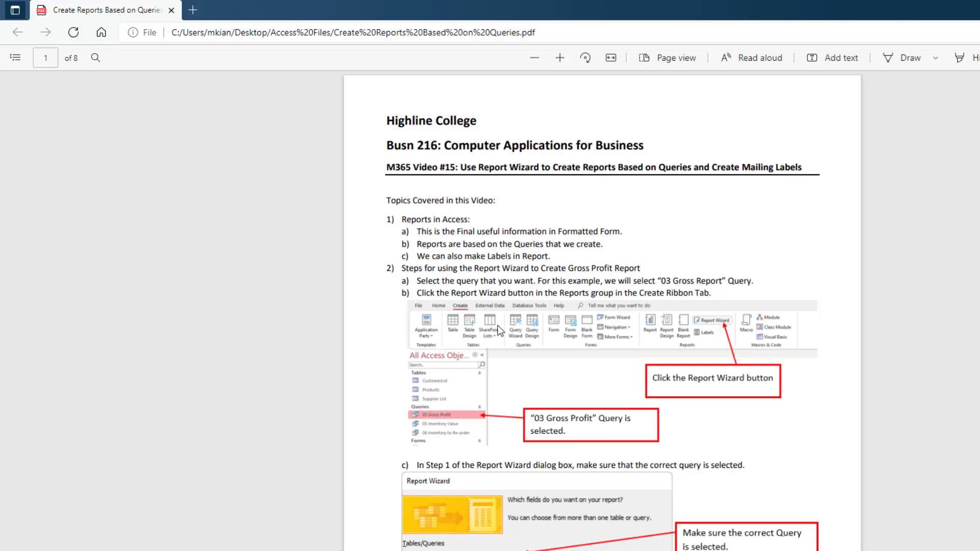
pyautogui.scroll(-9, 497, 331)
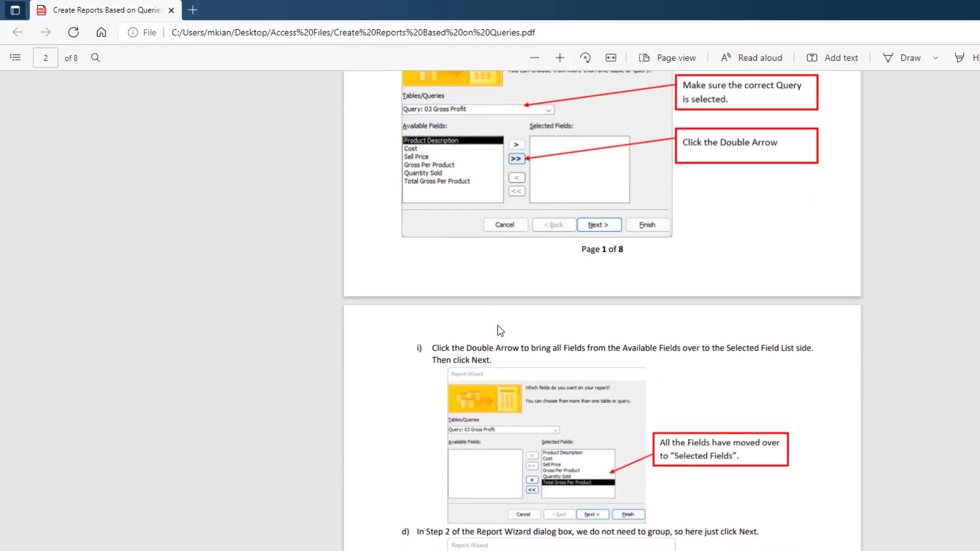
pyautogui.scroll(-1, 508, 325)
pyautogui.scroll(9, 535, 308)
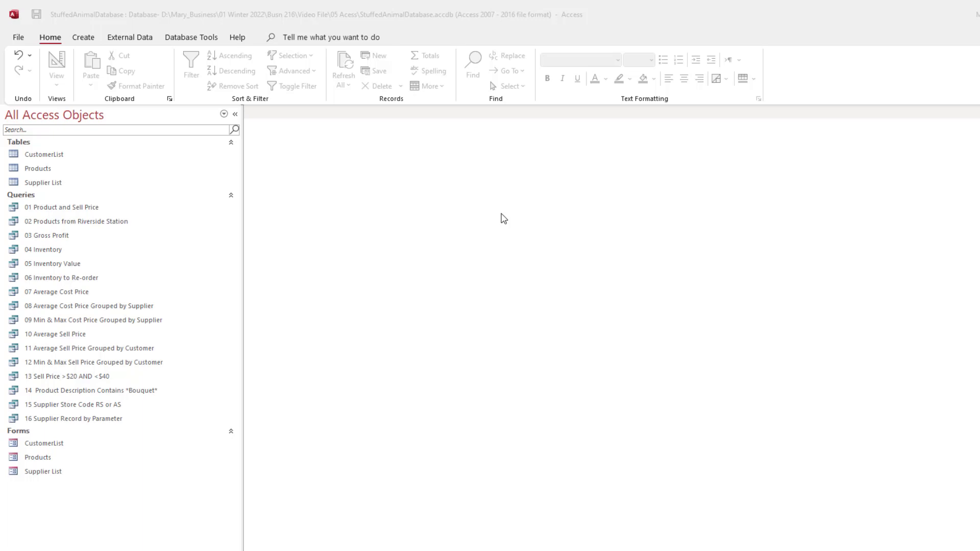
# - Start the Report Wizard based on the 03 Gross Profit query and include all of its fields
pyautogui.click(48, 237)
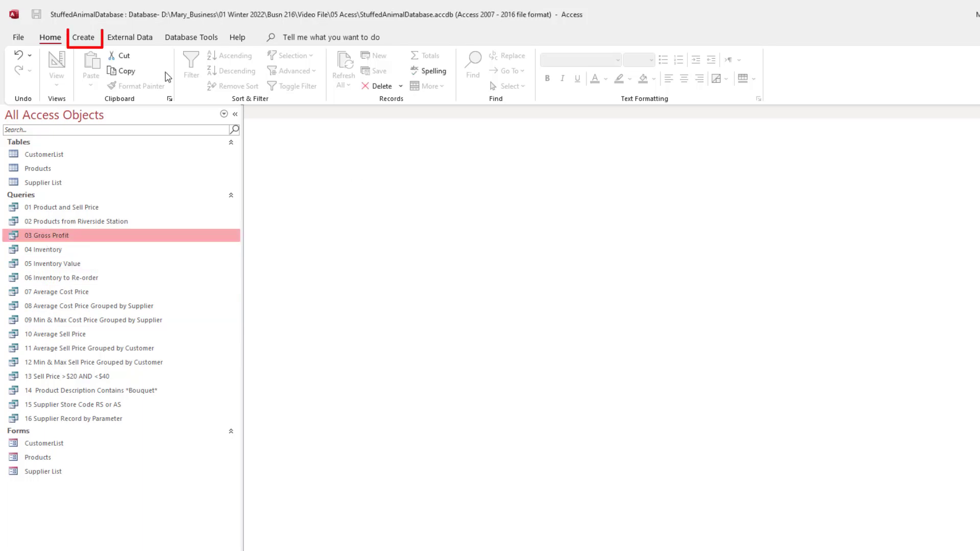
pyautogui.click(81, 39)
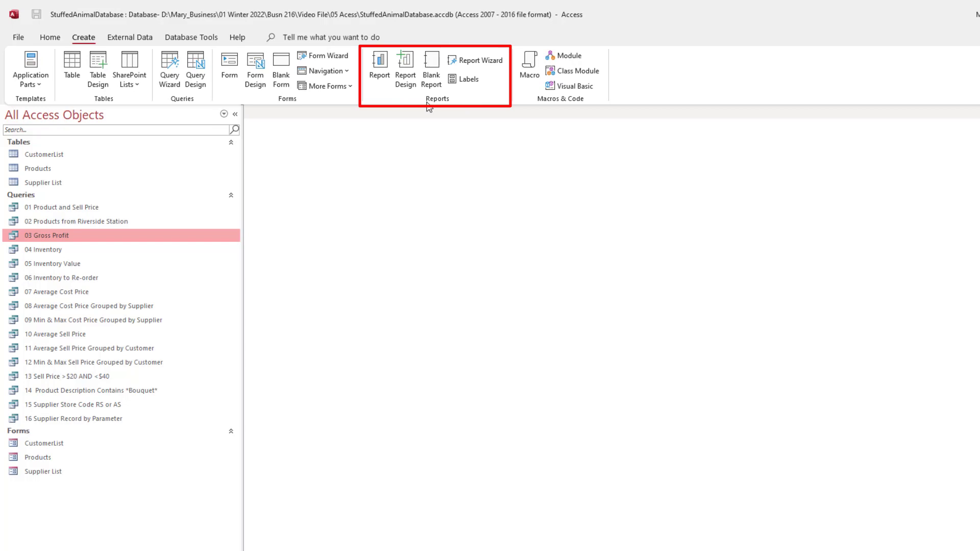
pyautogui.click(478, 63)
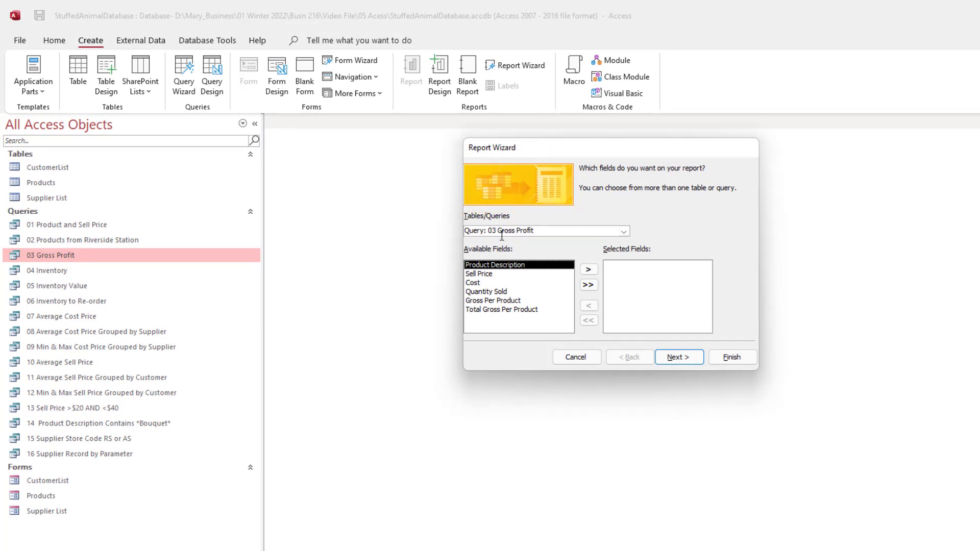
pyautogui.click(624, 232)
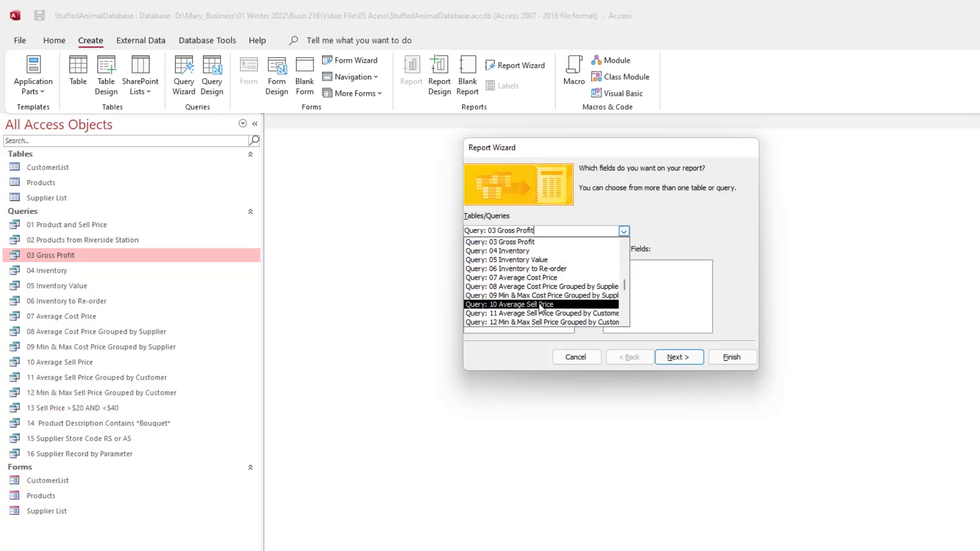
pyautogui.click(536, 243)
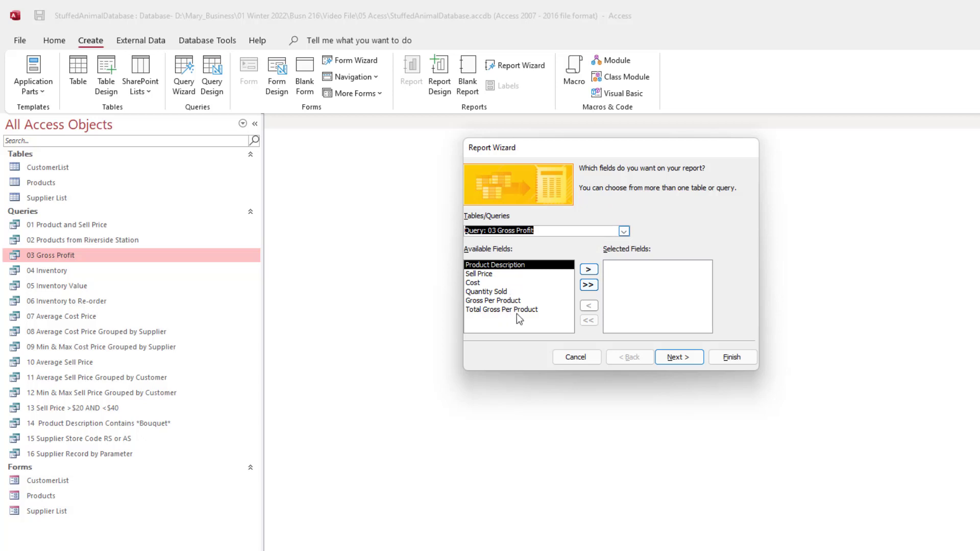
pyautogui.click(589, 286)
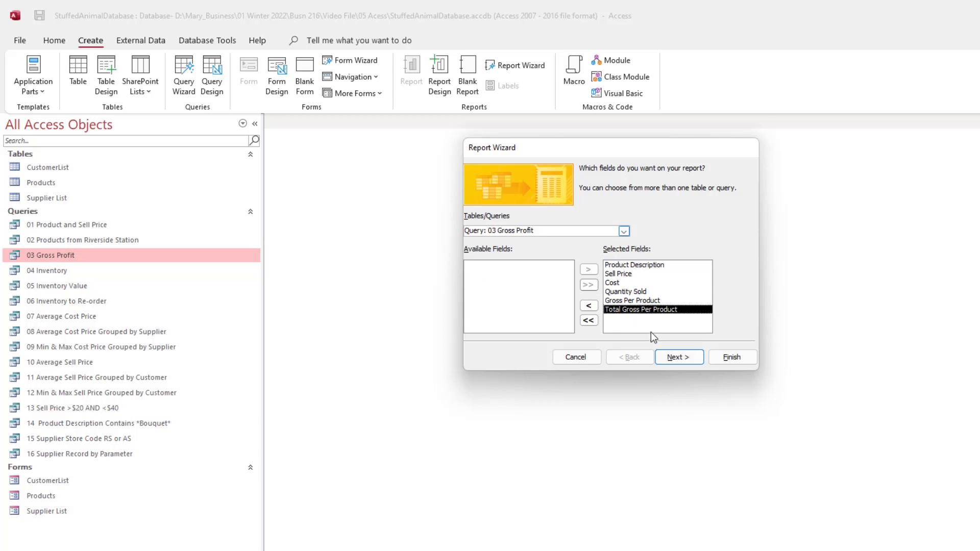
pyautogui.click(677, 358)
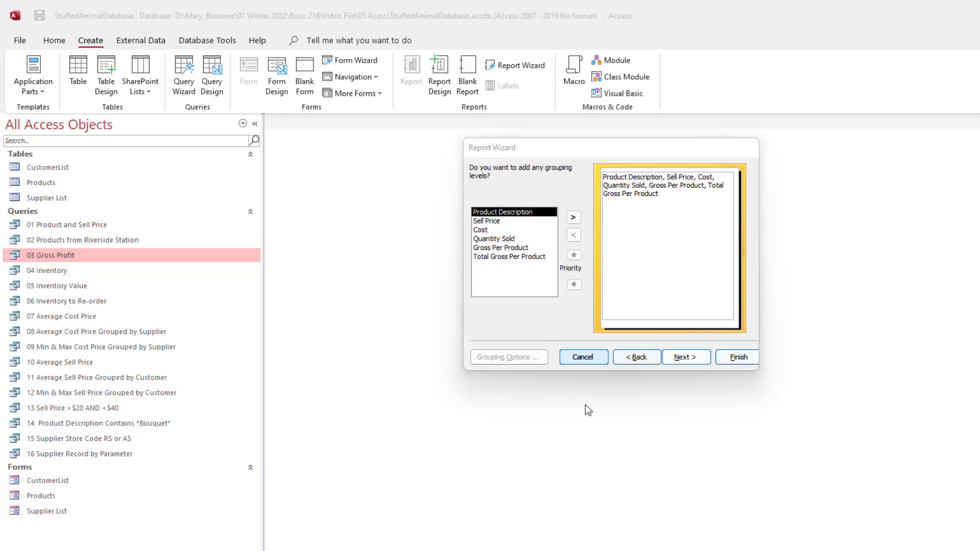
# - Continue without grouping or sorting, keeping the Tabular layout, Portrait orientation and field widths adjusted to fit the page
pyautogui.click(691, 359)
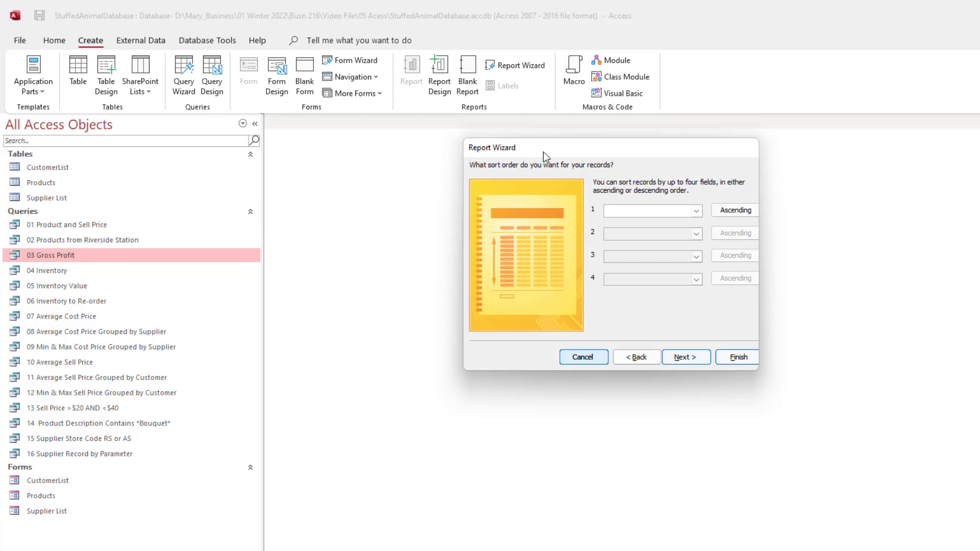
pyautogui.click(684, 356)
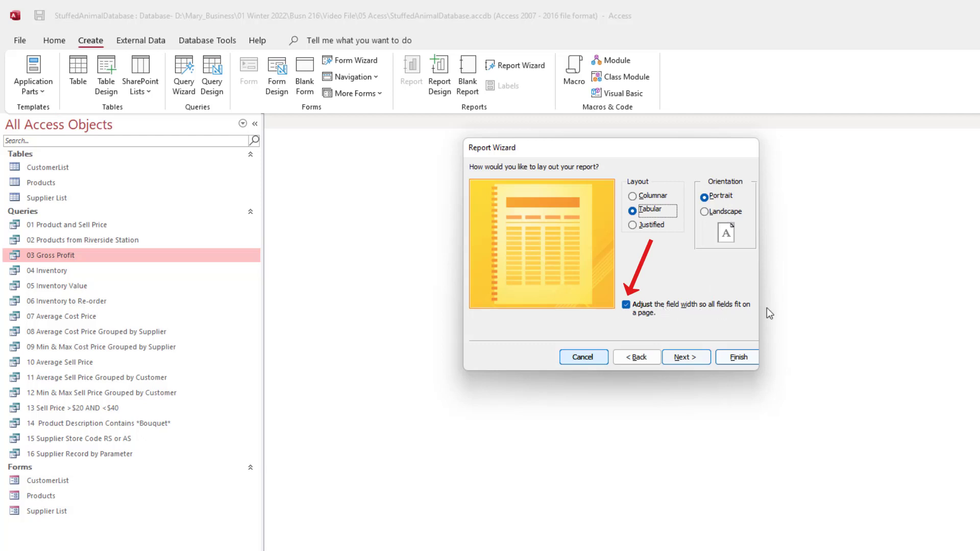
pyautogui.click(689, 358)
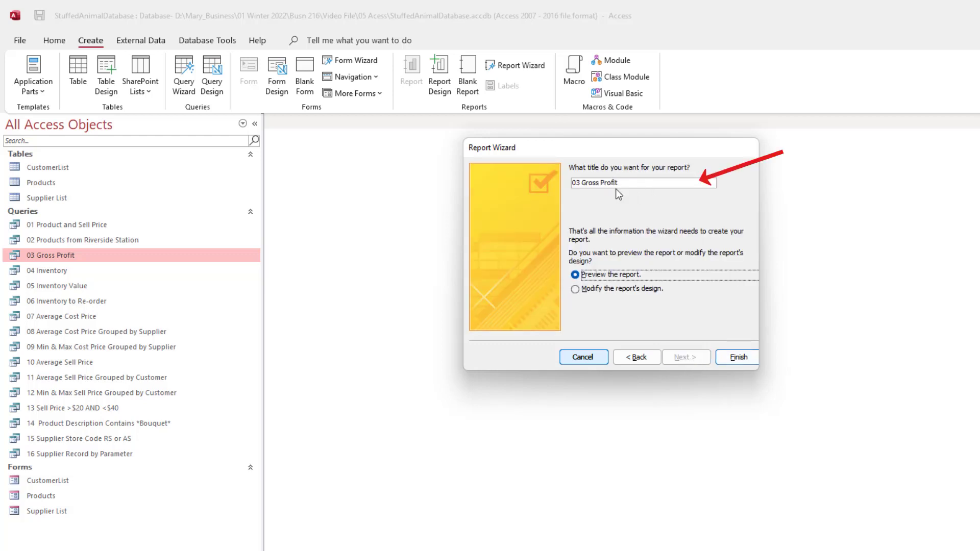
# - Title the report Gross Profit and finish the wizard with a preview of the report
pyautogui.click(581, 183)
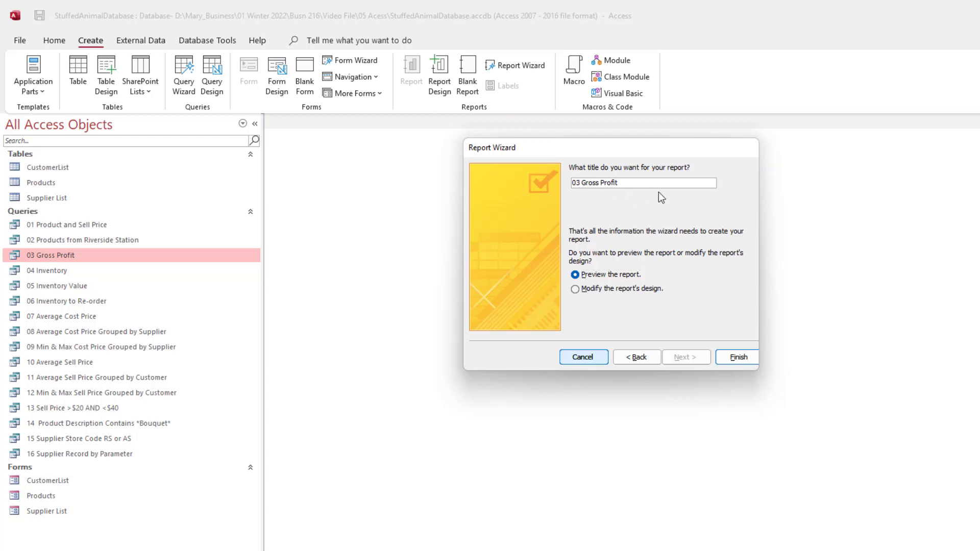
pyautogui.press('BackSpace')
pyautogui.press('BackSpace')
pyautogui.press('Delete')
pyautogui.click(738, 358)
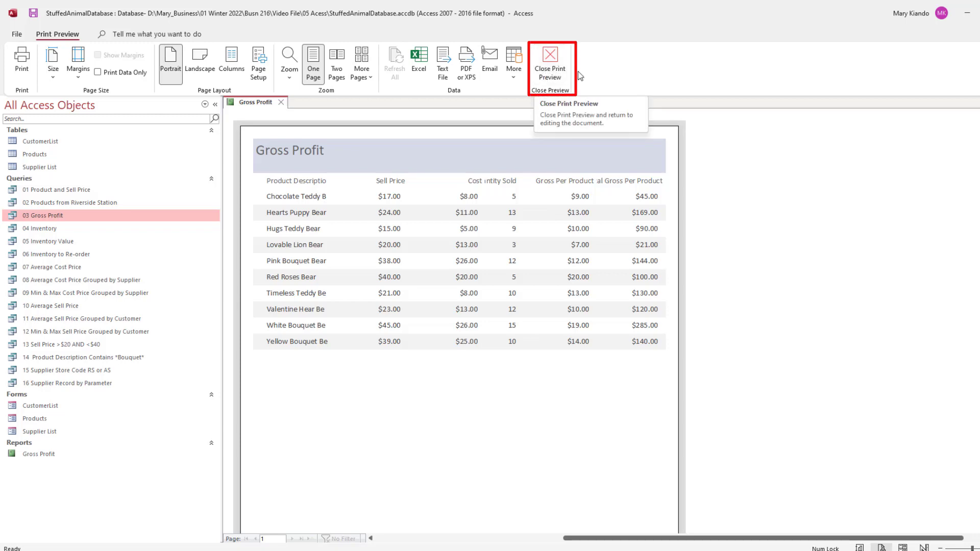
# - Close the print preview and show the Gross Profit report in Layout View
pyautogui.click(554, 77)
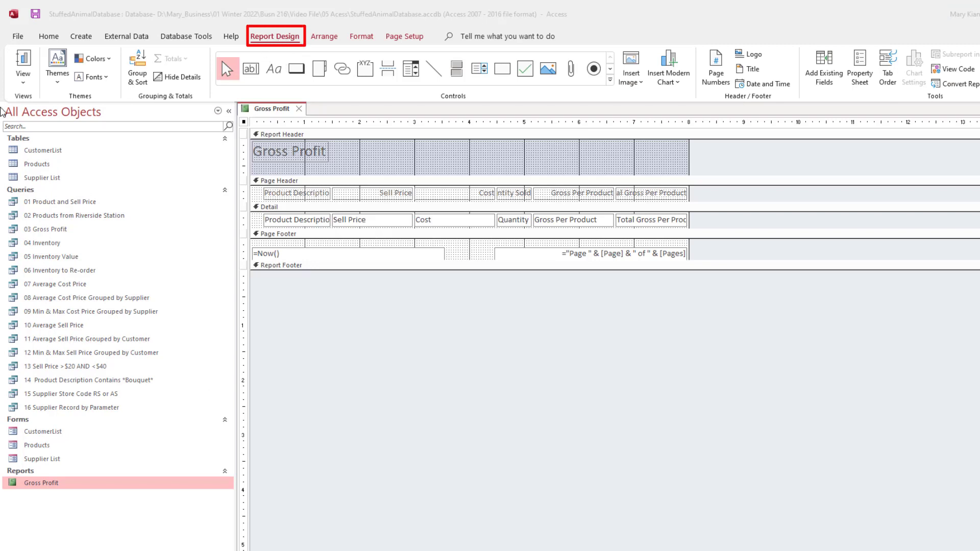
pyautogui.click(24, 84)
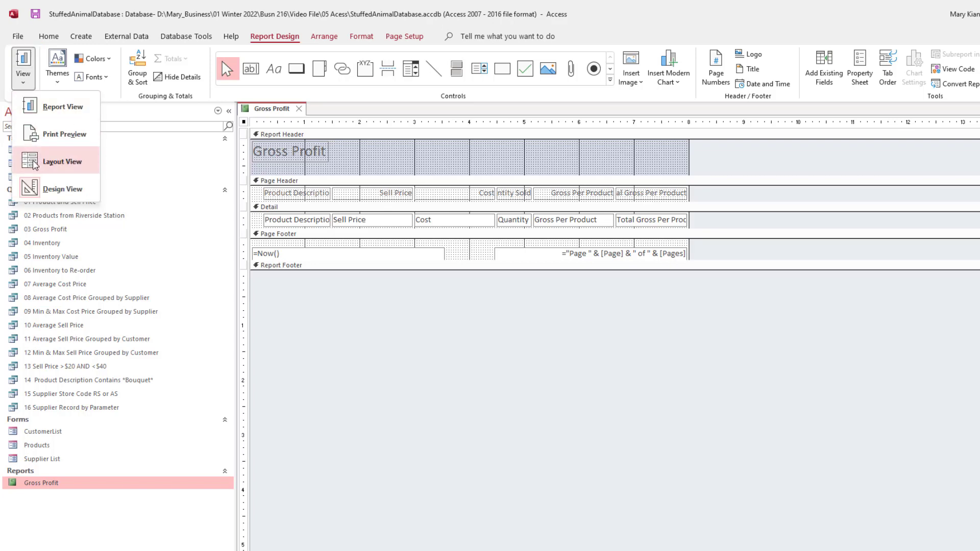
pyautogui.click(48, 164)
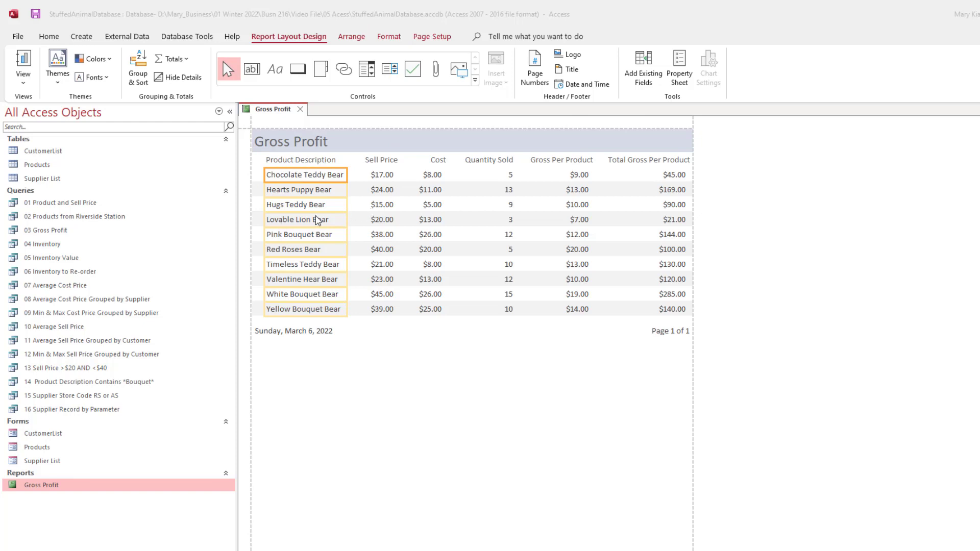
# - Widen the Product Description heading and its values together
pyautogui.press('ctrl')
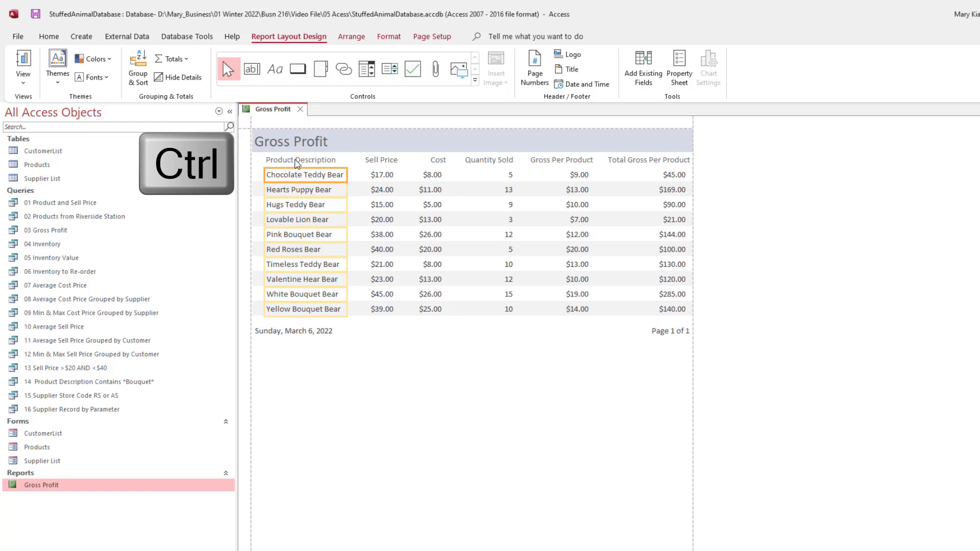
pyautogui.keyDown('ctrl'); pyautogui.click(297, 163); pyautogui.keyUp('ctrl')
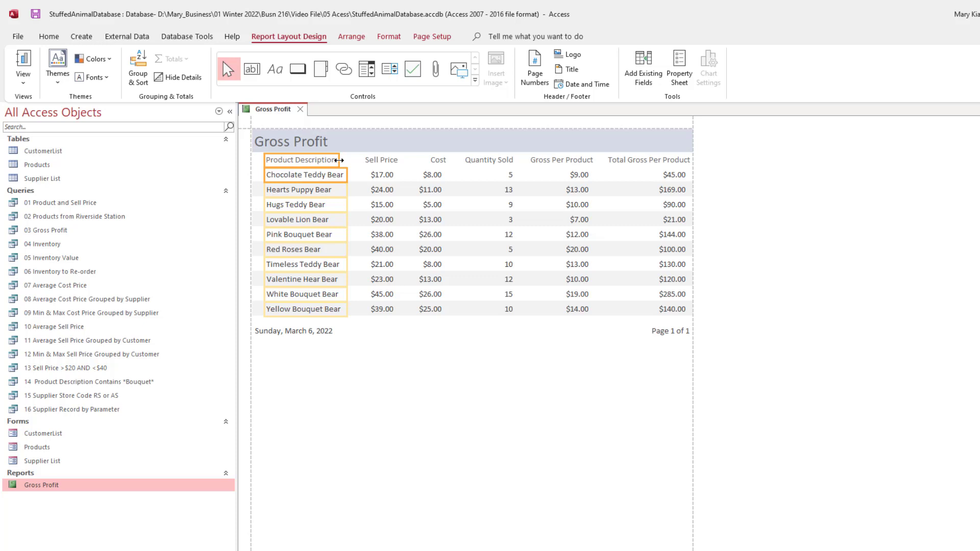
pyautogui.moveTo(339, 160); pyautogui.dragTo(346, 160)
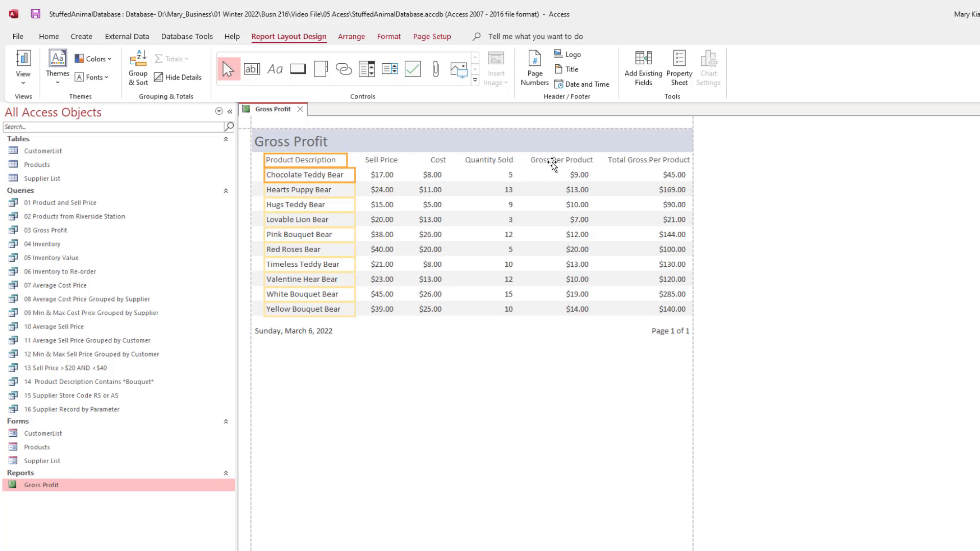
# - Slightly widen the Gross Per Product heading with its values, and select the Total Gross Per Product heading and values
pyautogui.click(572, 160)
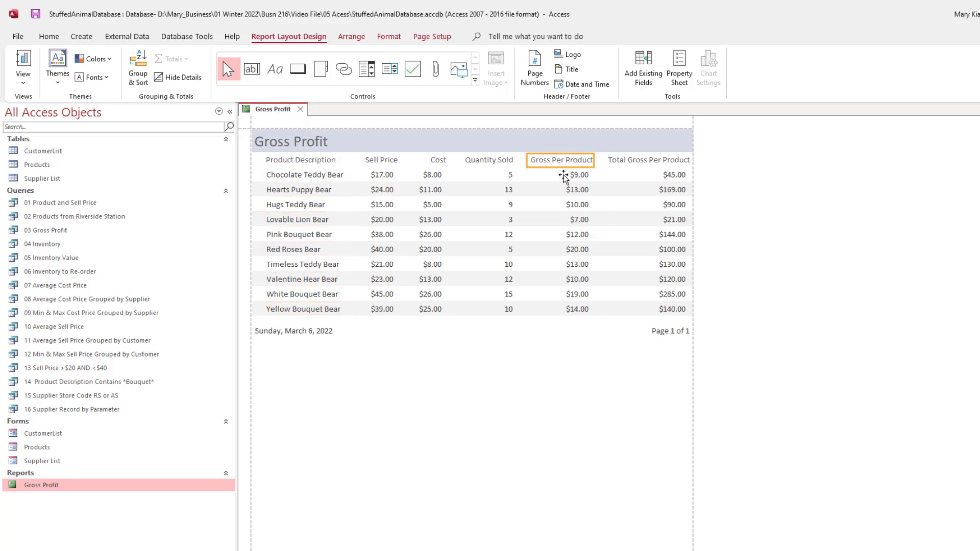
pyautogui.keyDown('shift'); pyautogui.click(564, 175); pyautogui.keyUp('shift')
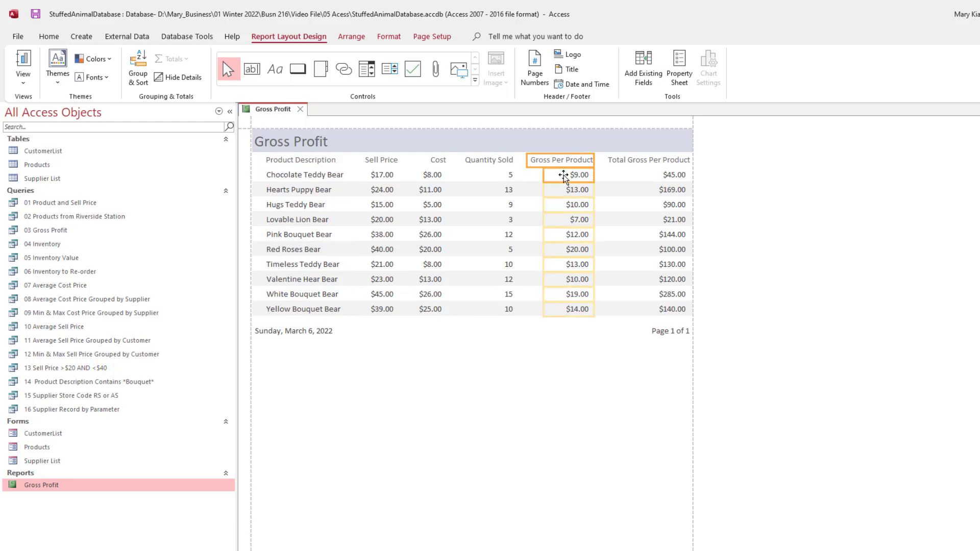
pyautogui.moveTo(527, 161); pyautogui.dragTo(525, 161)
pyautogui.click(620, 160)
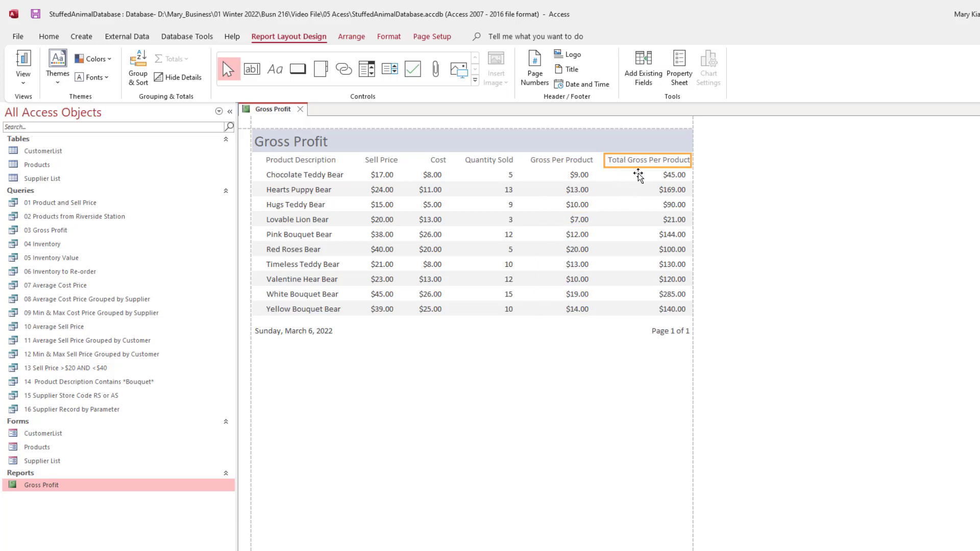
pyautogui.click(638, 176)
# - Nudge the Cost heading and its values slightly to the right and back to their starting position
pyautogui.click(434, 165)
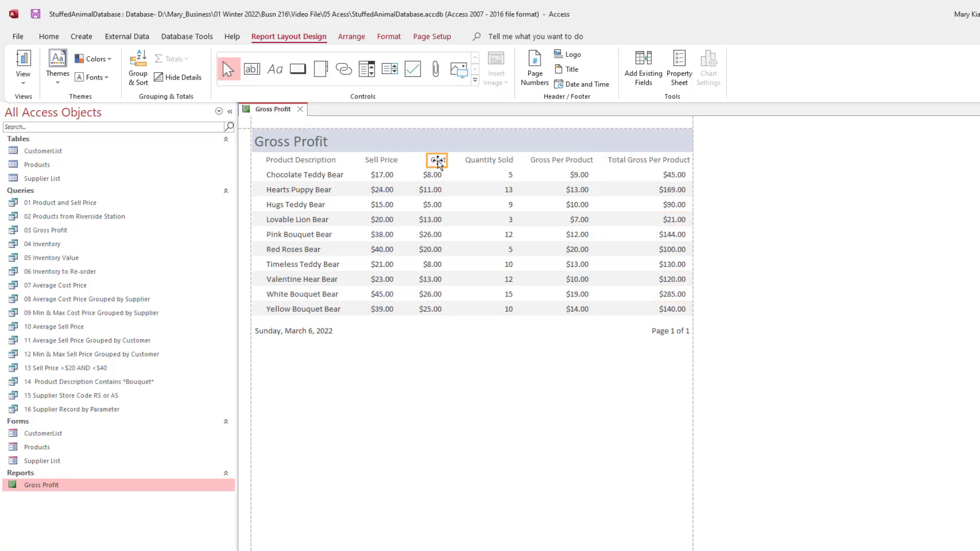
pyautogui.press('ctrl')
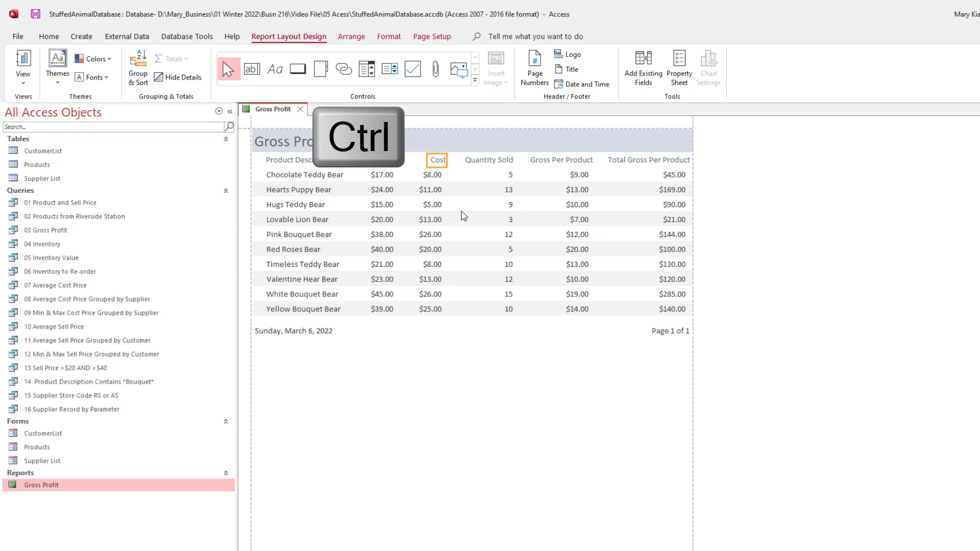
pyautogui.keyDown('ctrl'); pyautogui.click(432, 176); pyautogui.keyUp('ctrl')
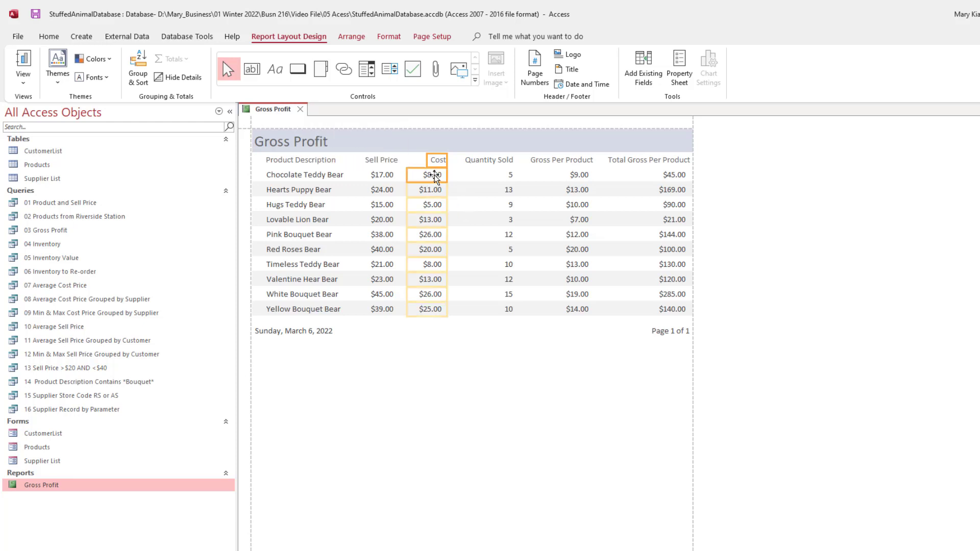
pyautogui.press('Right')
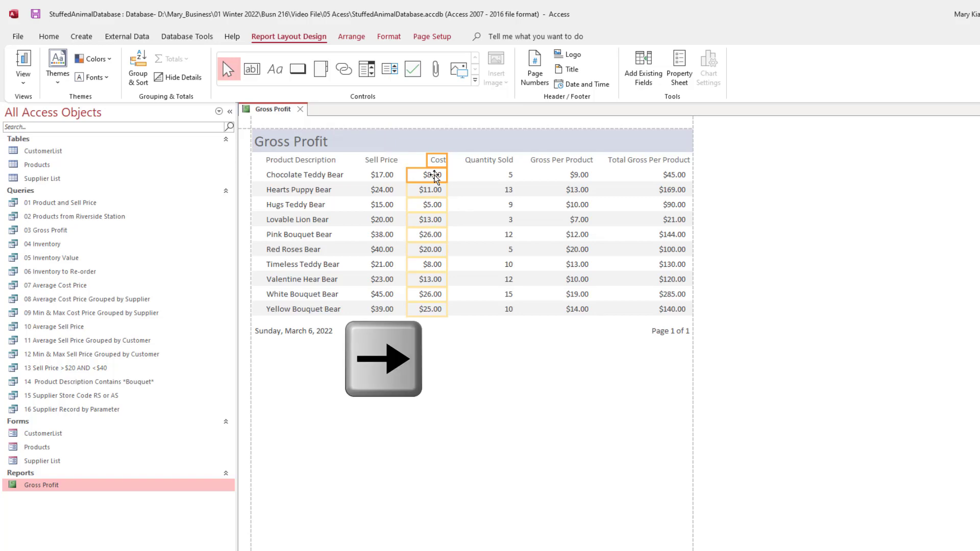
pyautogui.press('Right')
pyautogui.press('Right')
pyautogui.press('Right')
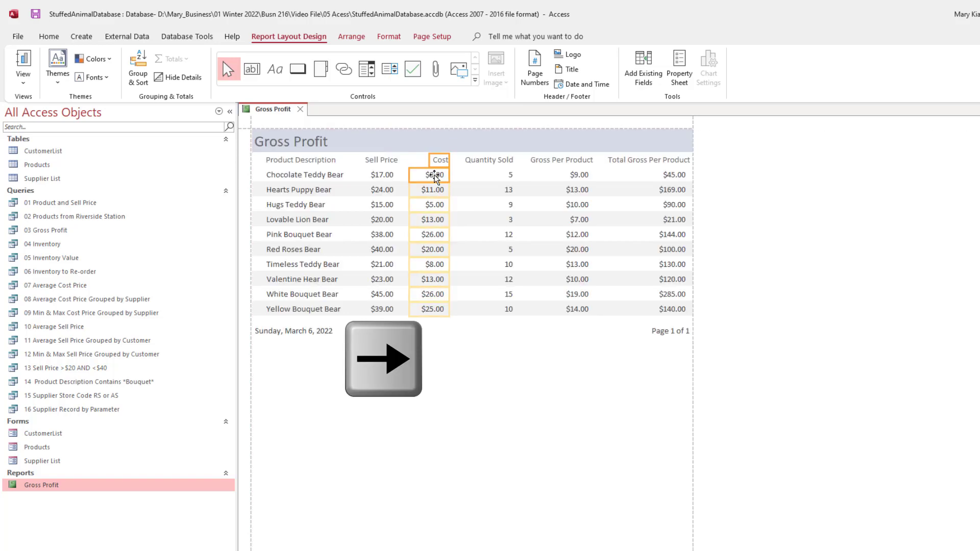
pyautogui.press('Right')
pyautogui.press('Right')
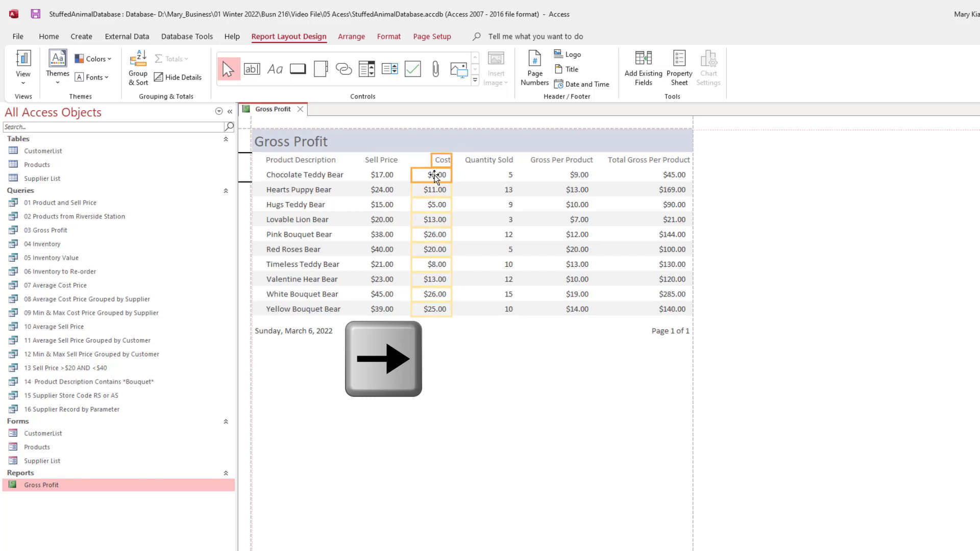
pyautogui.press('Right')
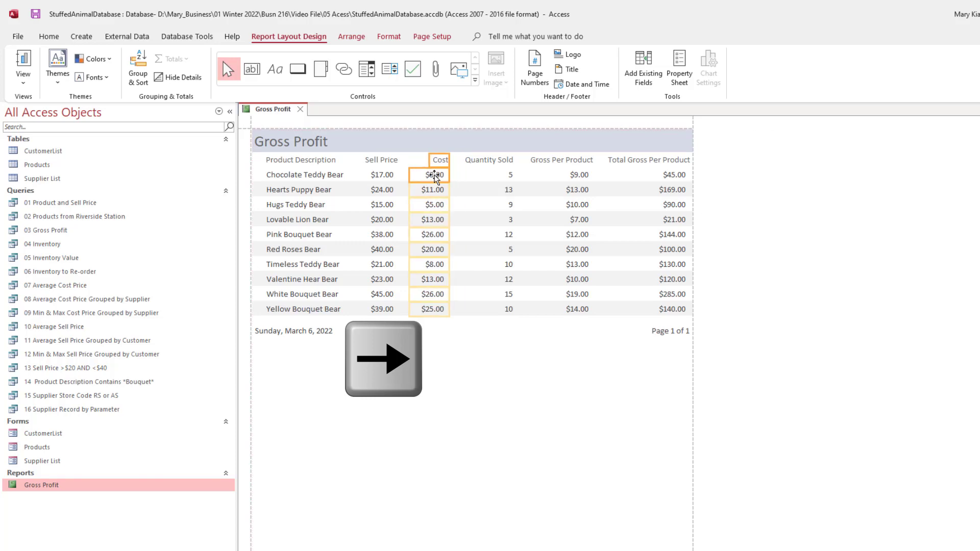
pyautogui.click(724, 218)
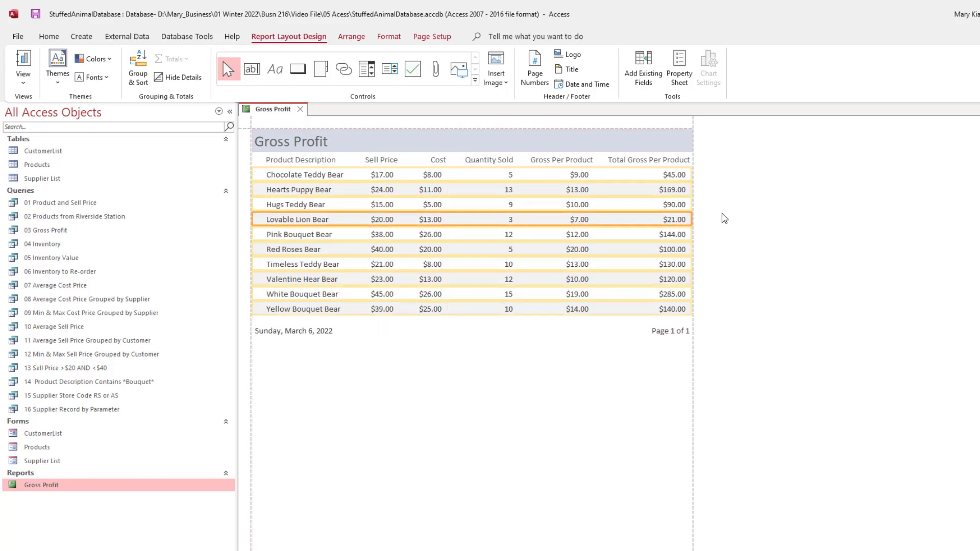
pyautogui.click(435, 147)
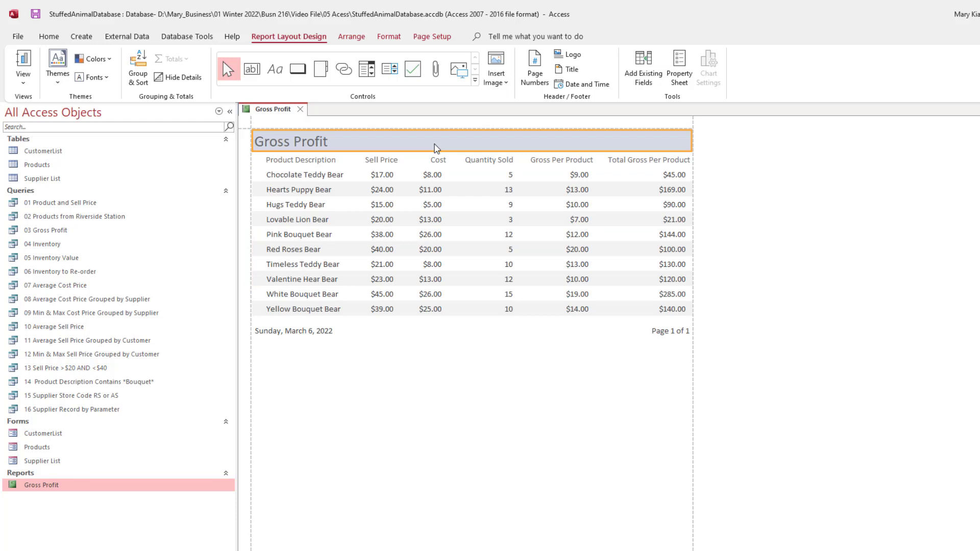
# - Make all six column headings of the Gross Profit report bold and set their font size to 12
pyautogui.click(287, 162)
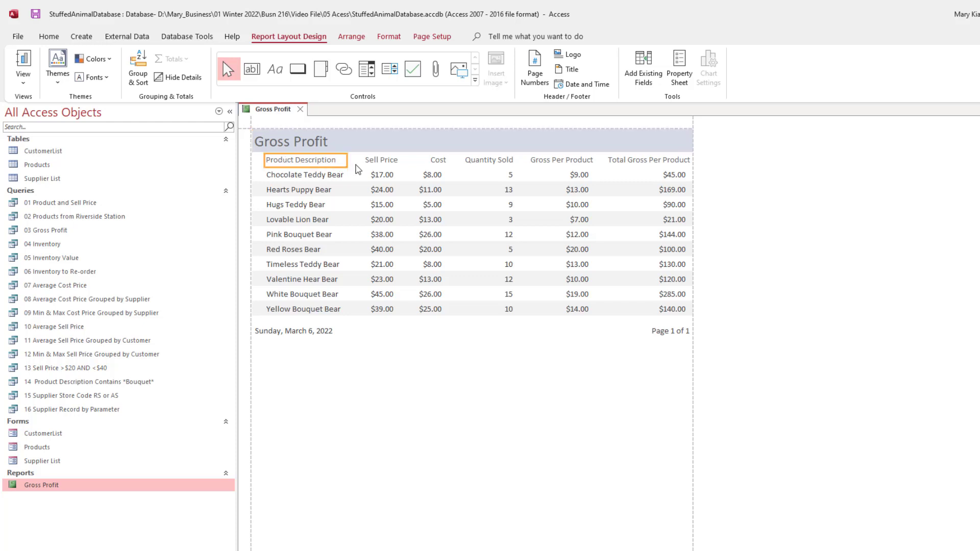
pyautogui.keyDown('shift'); pyautogui.click(368, 160); pyautogui.keyUp('shift')
pyautogui.keyDown('shift'); pyautogui.click(439, 161); pyautogui.keyUp('shift')
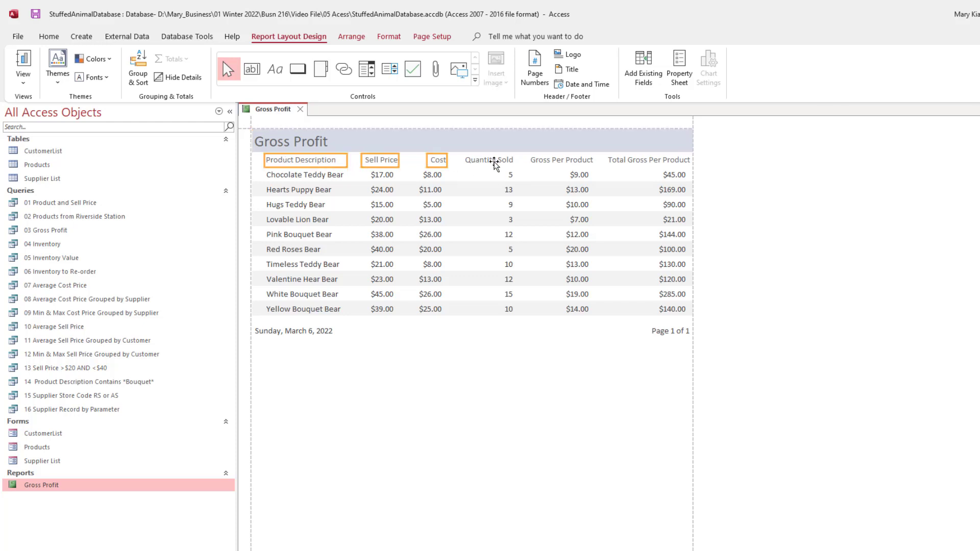
pyautogui.keyDown('shift'); pyautogui.click(498, 161); pyautogui.keyUp('shift')
pyautogui.keyDown('shift'); pyautogui.click(560, 161); pyautogui.keyUp('shift')
pyautogui.keyDown('shift'); pyautogui.click(631, 161); pyautogui.keyUp('shift')
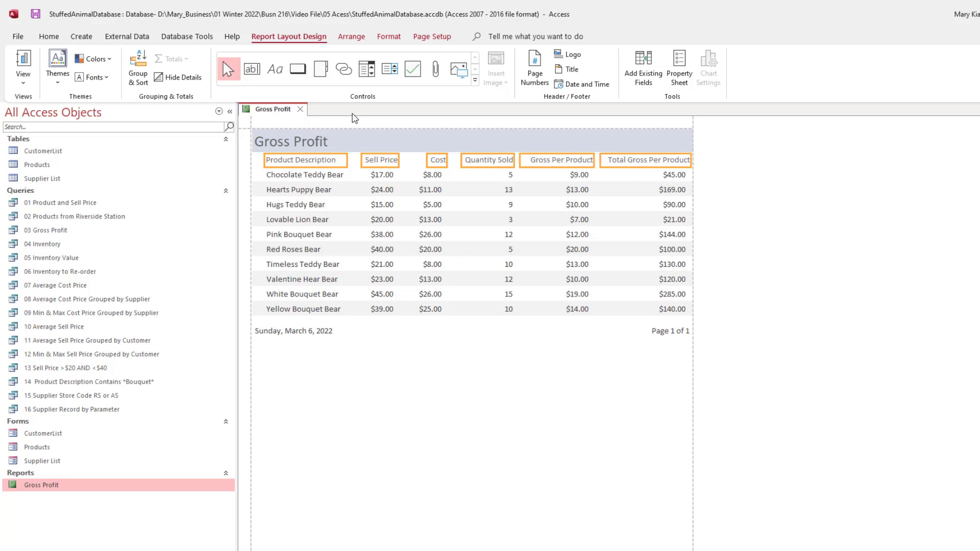
pyautogui.moveTo(373, 27); pyautogui.dragTo(391, 44)
pyautogui.click(387, 37)
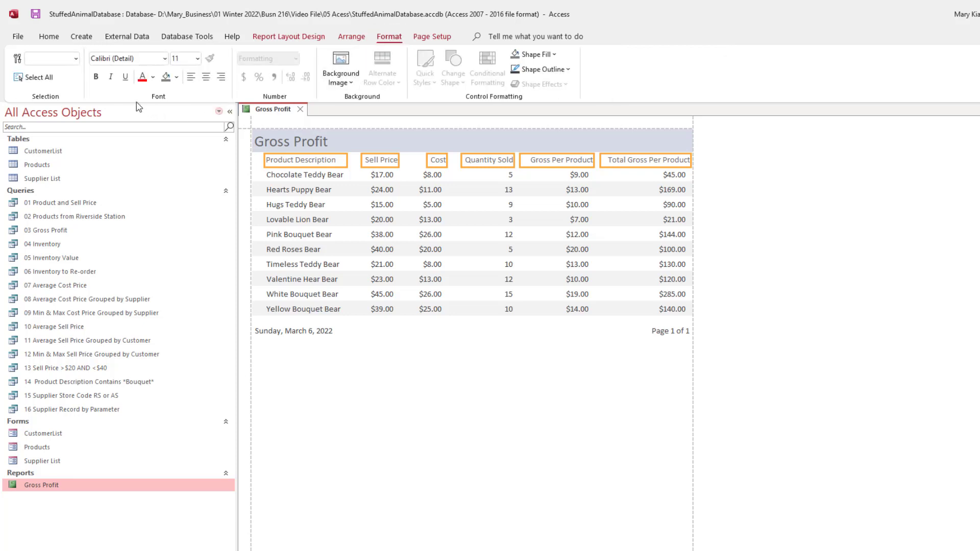
pyautogui.click(95, 78)
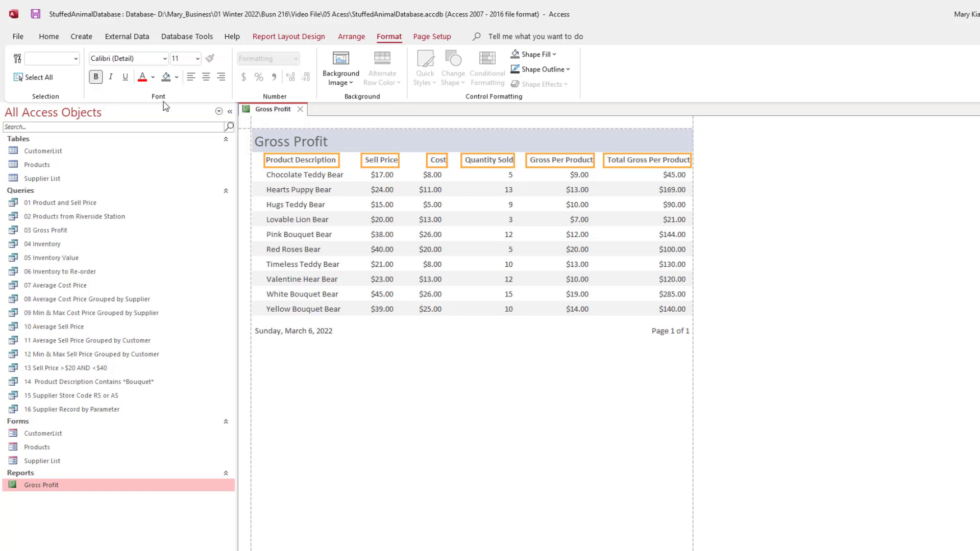
pyautogui.click(197, 59)
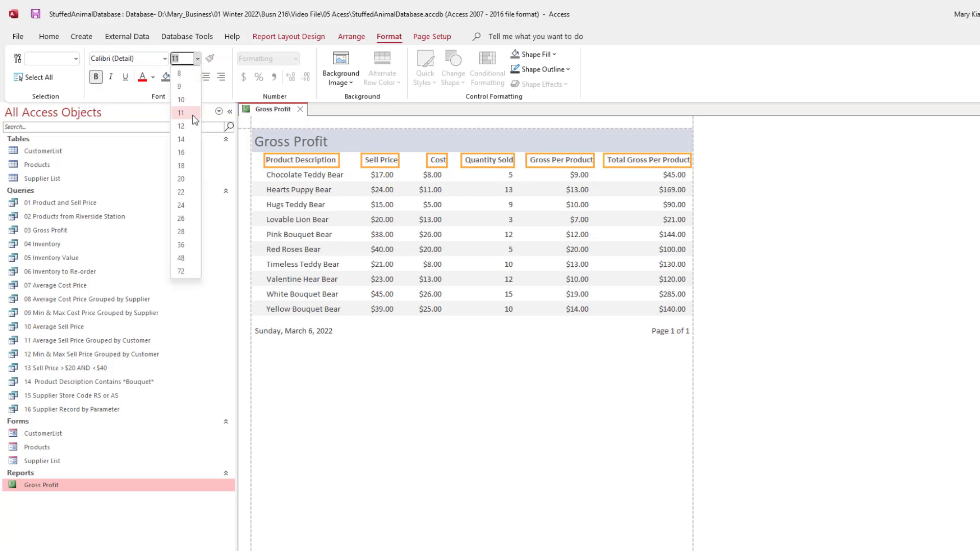
pyautogui.click(182, 126)
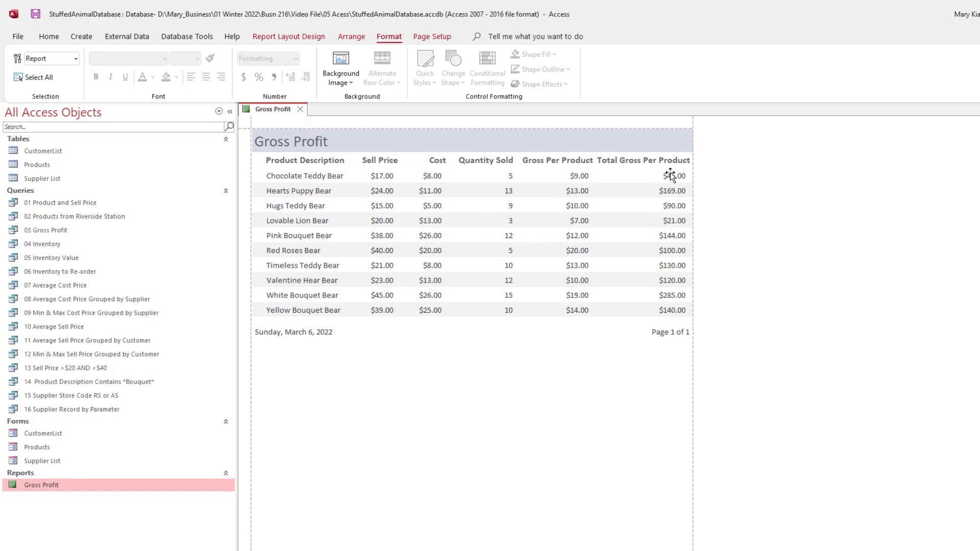
# - Center the values under Quantity Sold, Gross Per Product and Total Gross Per Product, and close the report
pyautogui.click(495, 176)
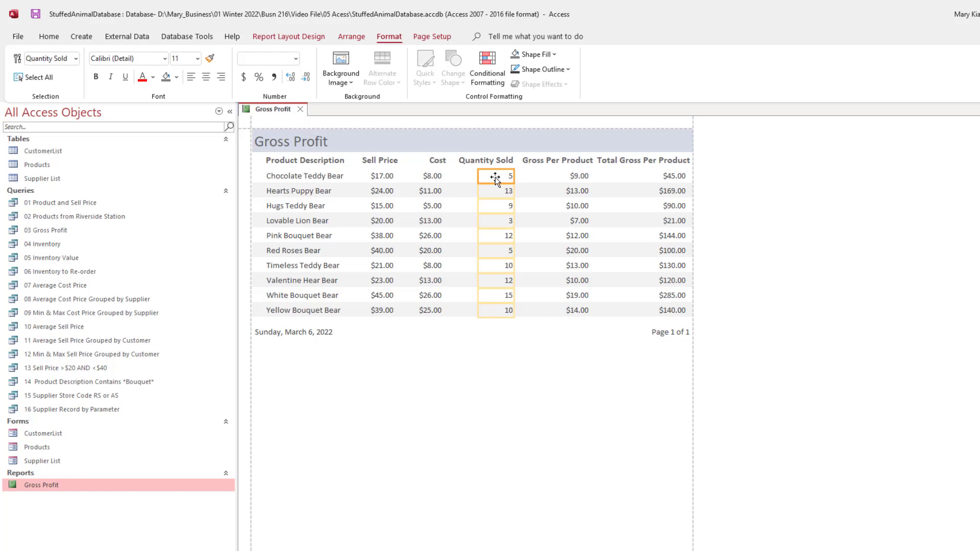
pyautogui.click(206, 77)
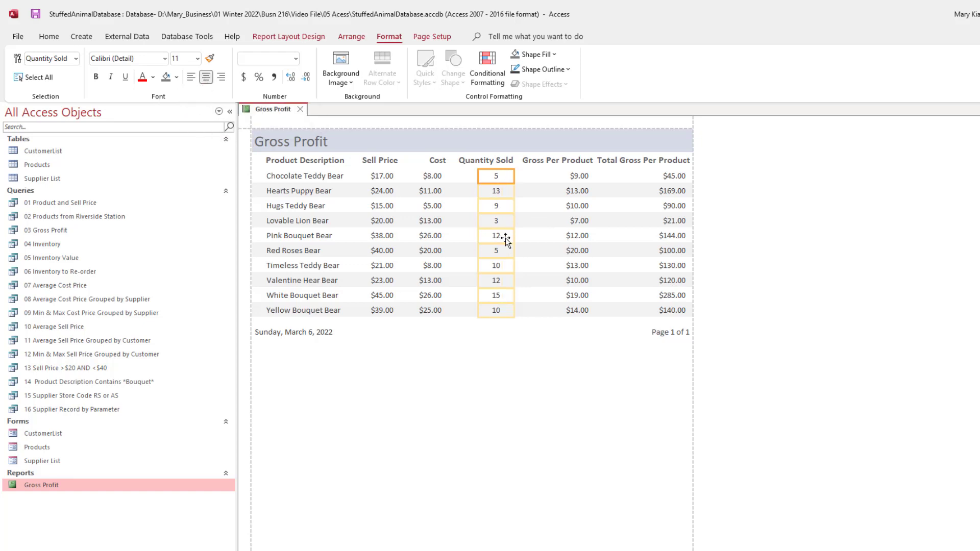
pyautogui.click(574, 177)
pyautogui.click(205, 77)
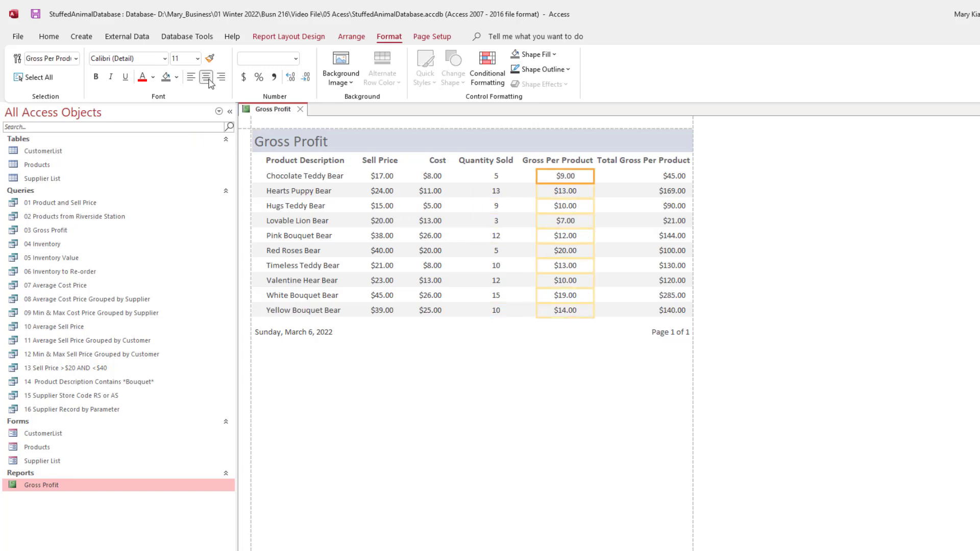
pyautogui.click(649, 176)
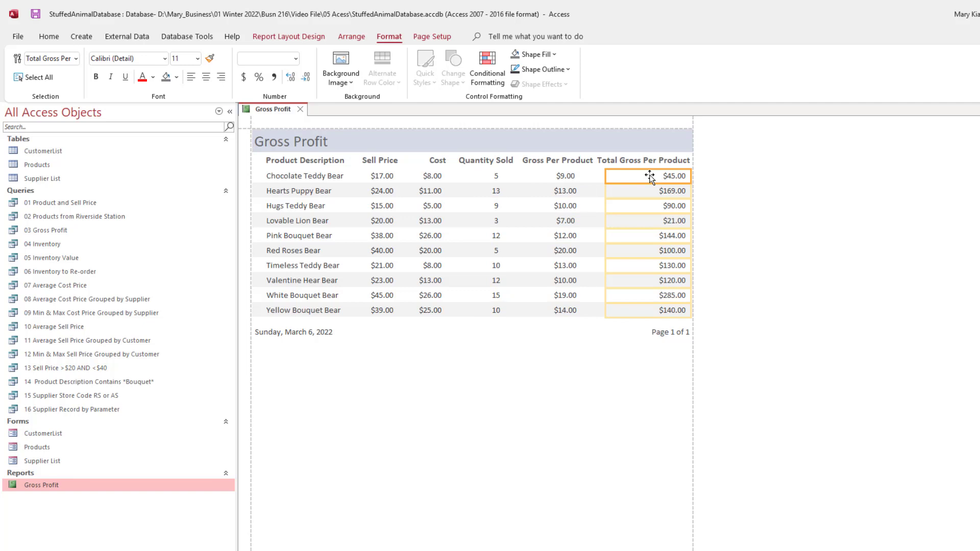
pyautogui.click(205, 78)
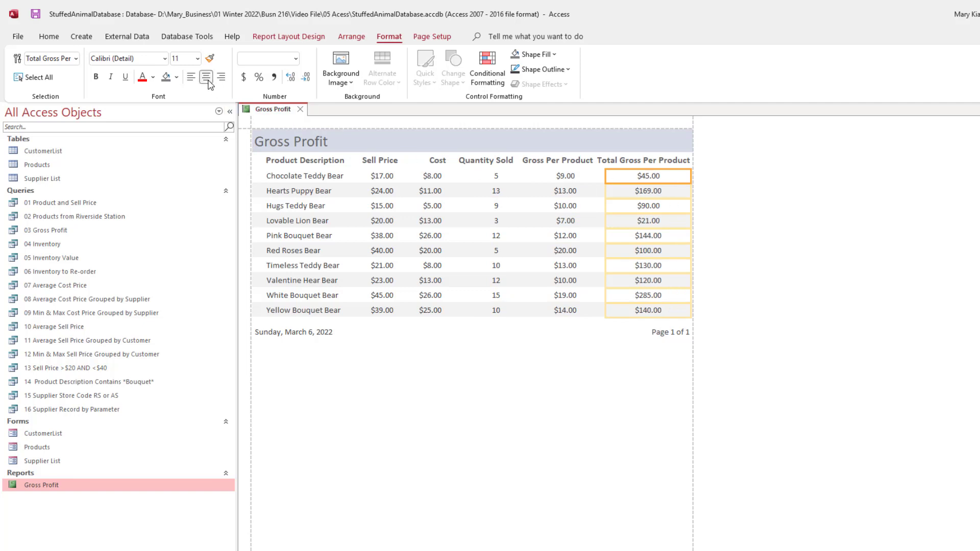
pyautogui.click(651, 354)
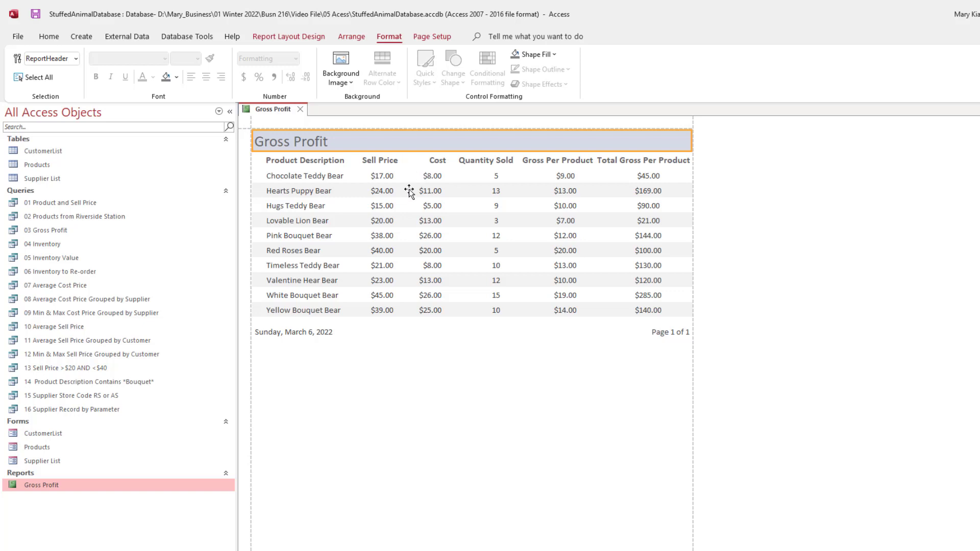
pyautogui.click(301, 111)
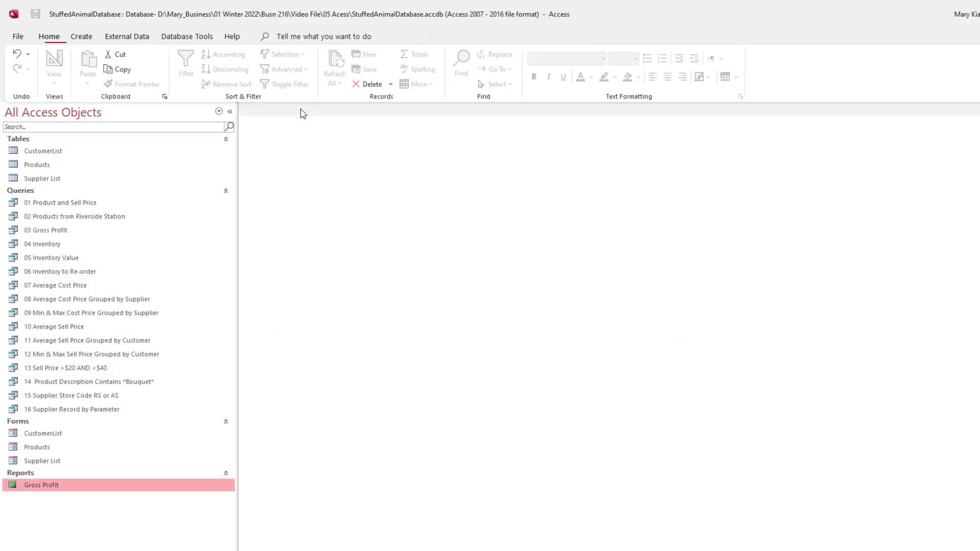
# - In the Products form, set the Quantity Sold of the Chocolate Teddy Bear to 10 and close the form
pyautogui.doubleClick(44, 449)
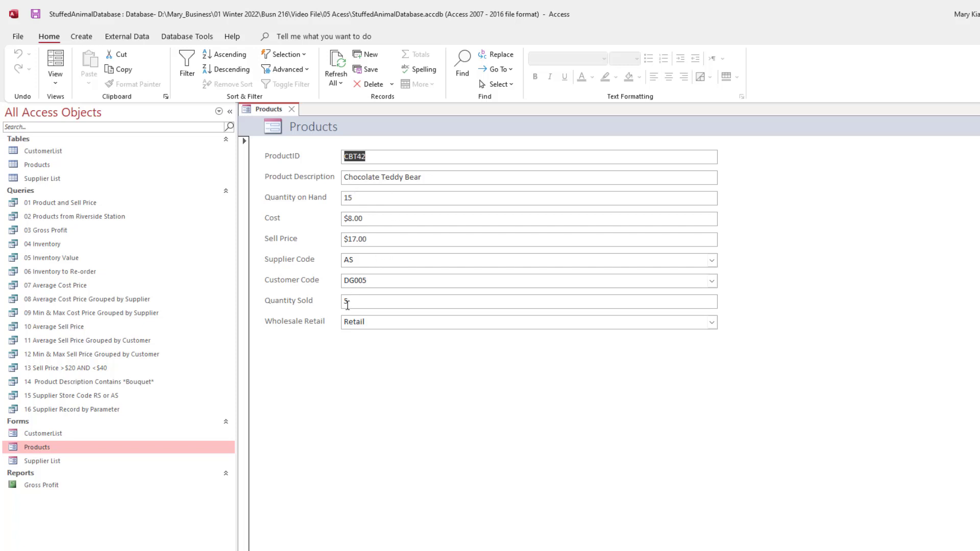
pyautogui.moveTo(357, 303); pyautogui.dragTo(339, 304)
pyautogui.write('10')
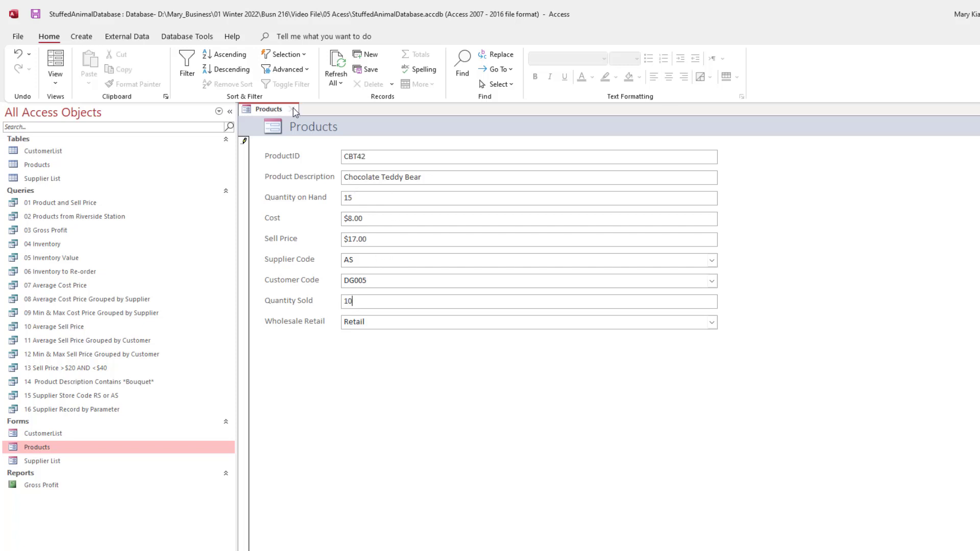
pyautogui.click(293, 110)
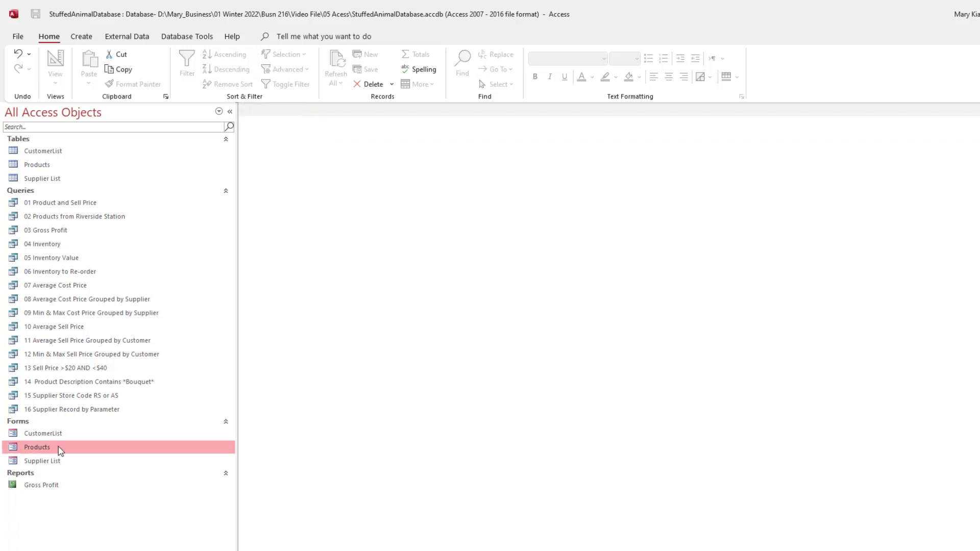
# - Open the Gross Profit report to check the Chocolate Teddy Bear's quantity and total gross, and close it
pyautogui.doubleClick(57, 486)
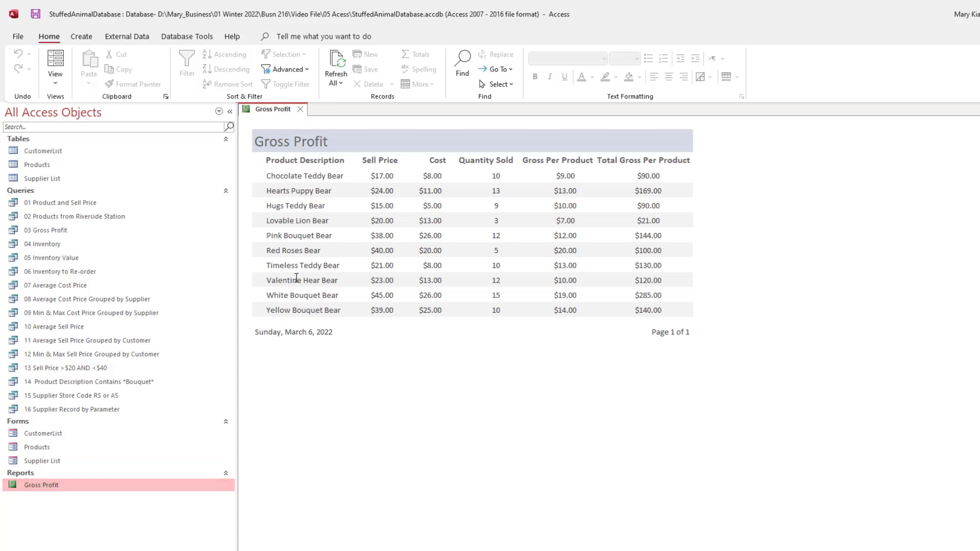
pyautogui.click(55, 80)
pyautogui.click(414, 182)
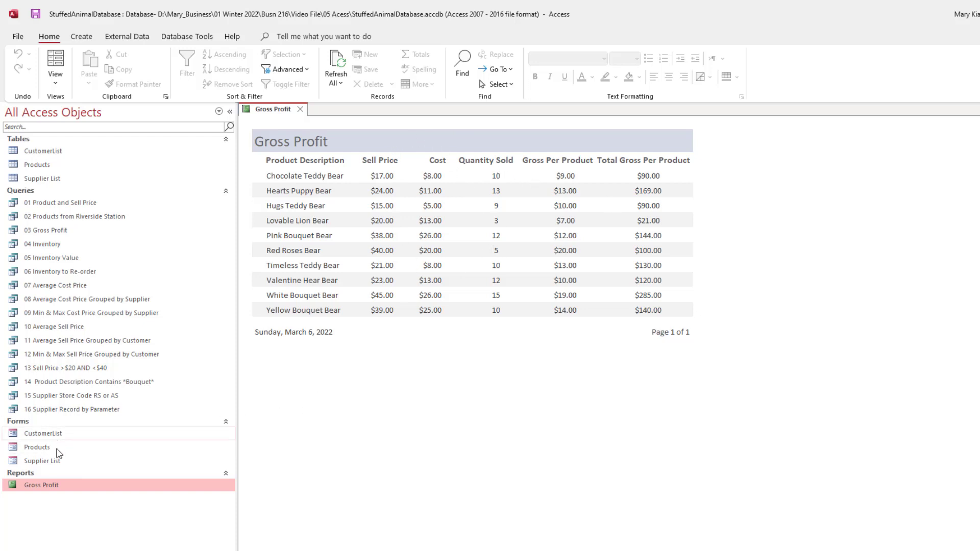
pyautogui.click(302, 110)
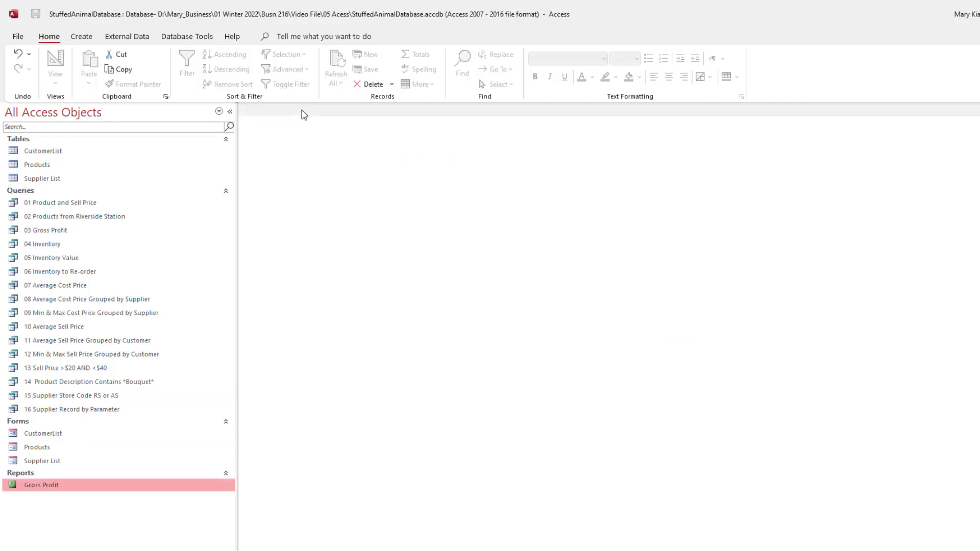
# - Set the Chocolate Teddy Bear's Quantity Sold to 5 in the Products form, and check the row in the Gross Profit report
pyautogui.doubleClick(49, 448)
pyautogui.click(362, 304)
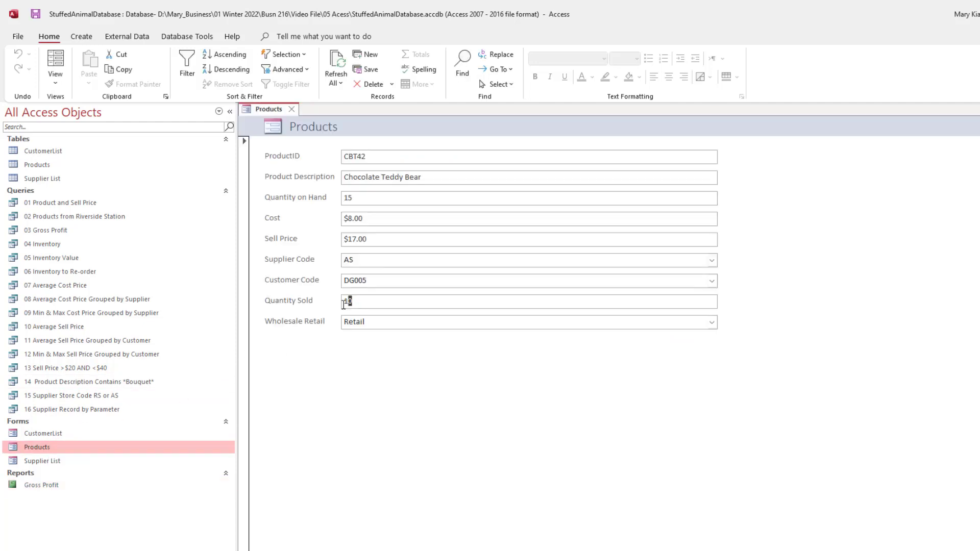
pyautogui.moveTo(357, 303); pyautogui.dragTo(339, 302)
pyautogui.write('5')
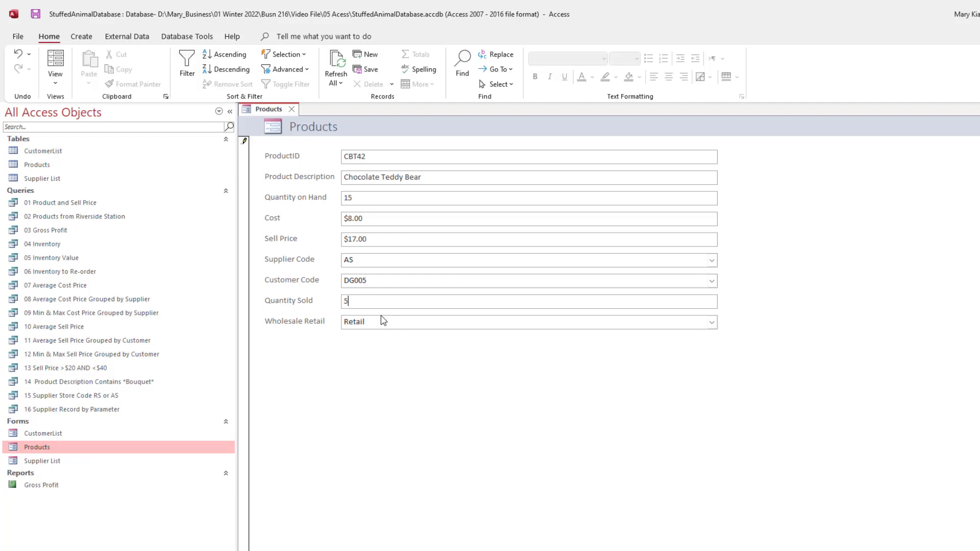
pyautogui.click(291, 109)
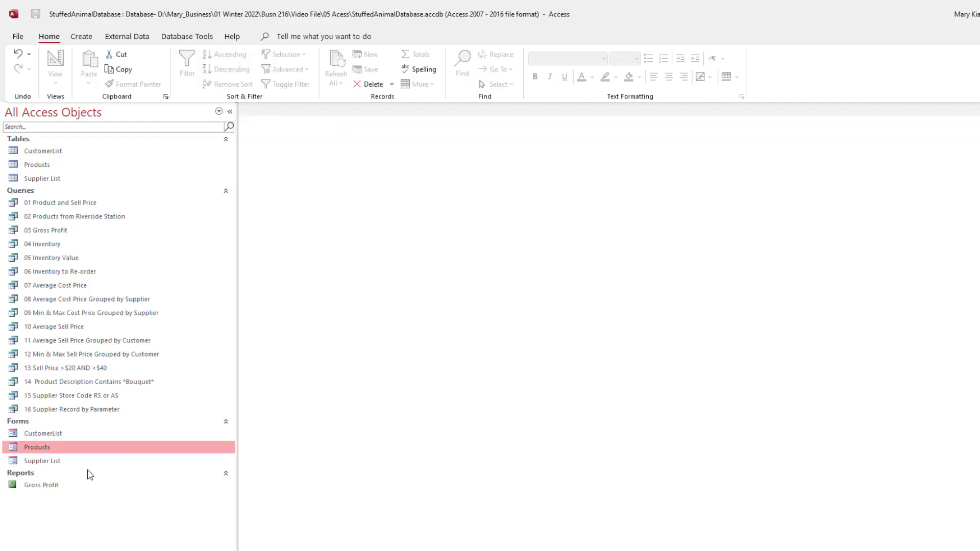
pyautogui.doubleClick(49, 486)
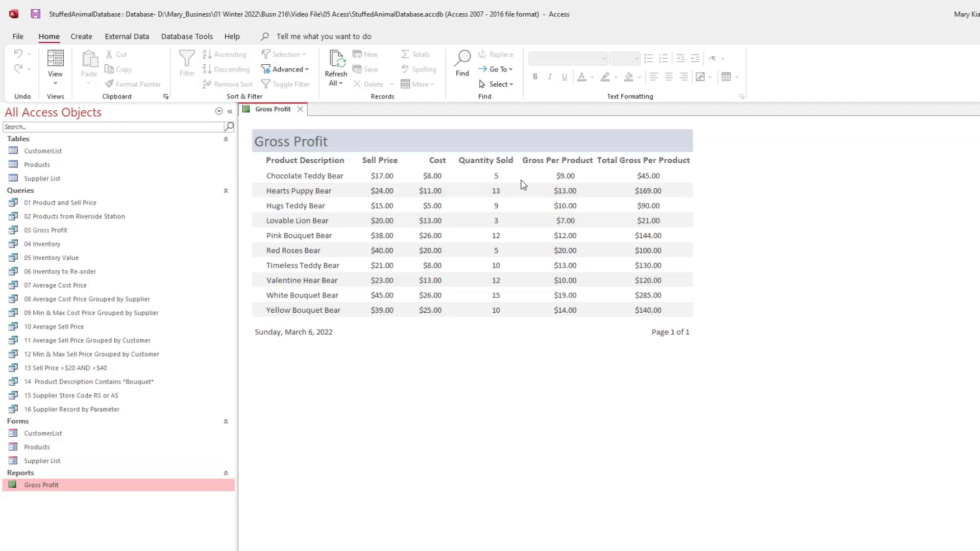
pyautogui.click(300, 109)
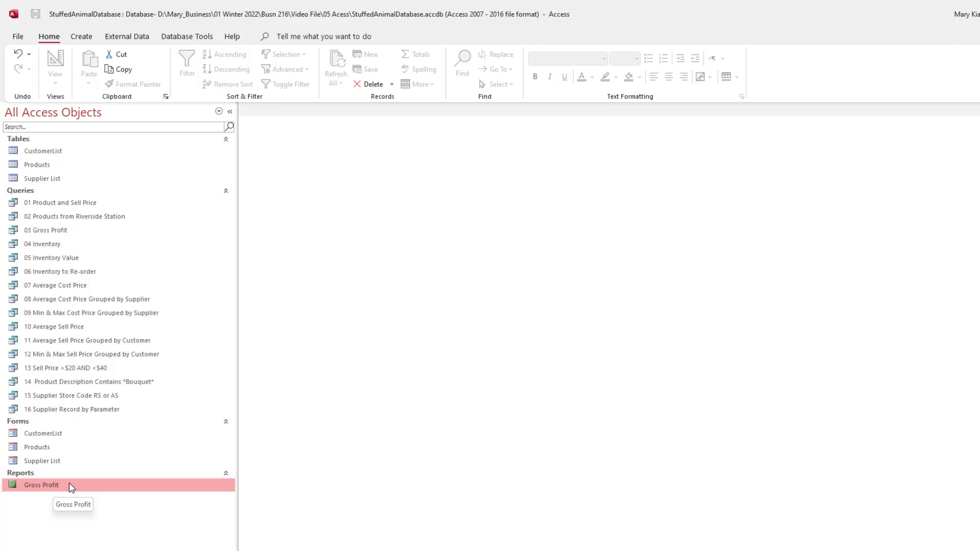
# - Start a Report Wizard report based on the 06 Inventory to Re-order query and include all of its fields
pyautogui.click(63, 276)
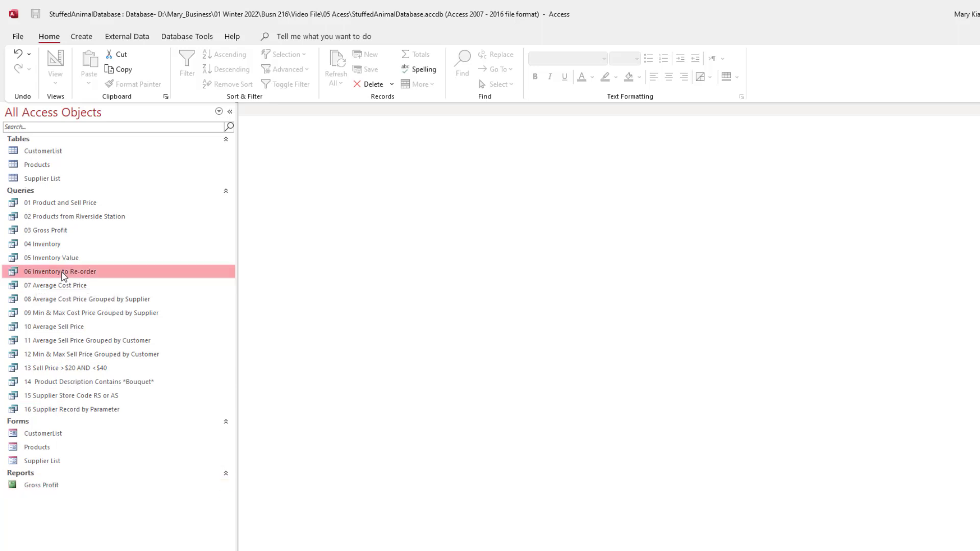
pyautogui.click(82, 38)
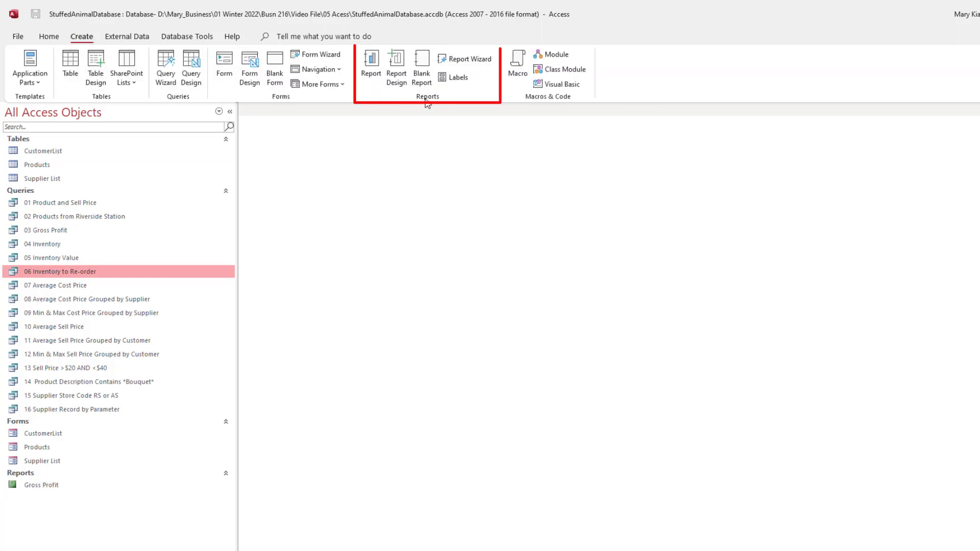
pyautogui.click(462, 60)
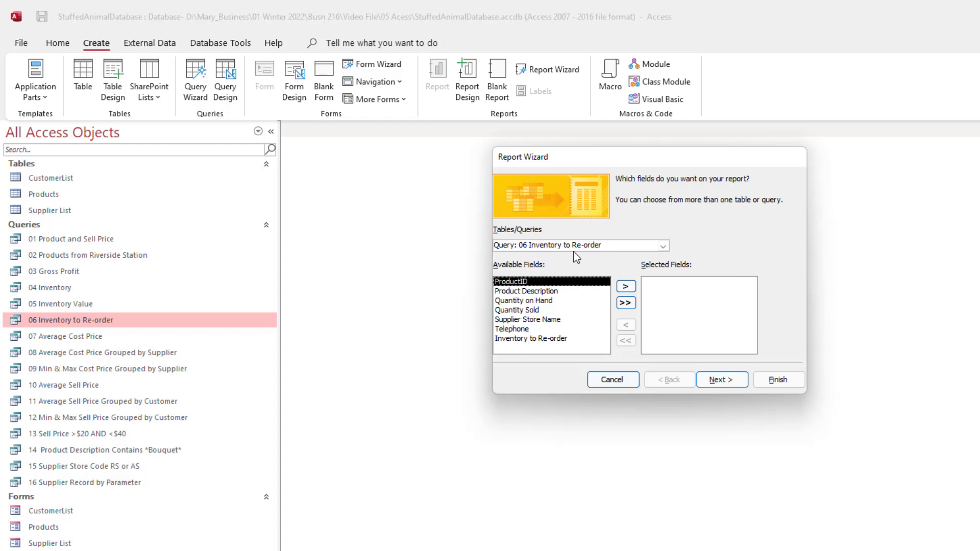
pyautogui.click(625, 303)
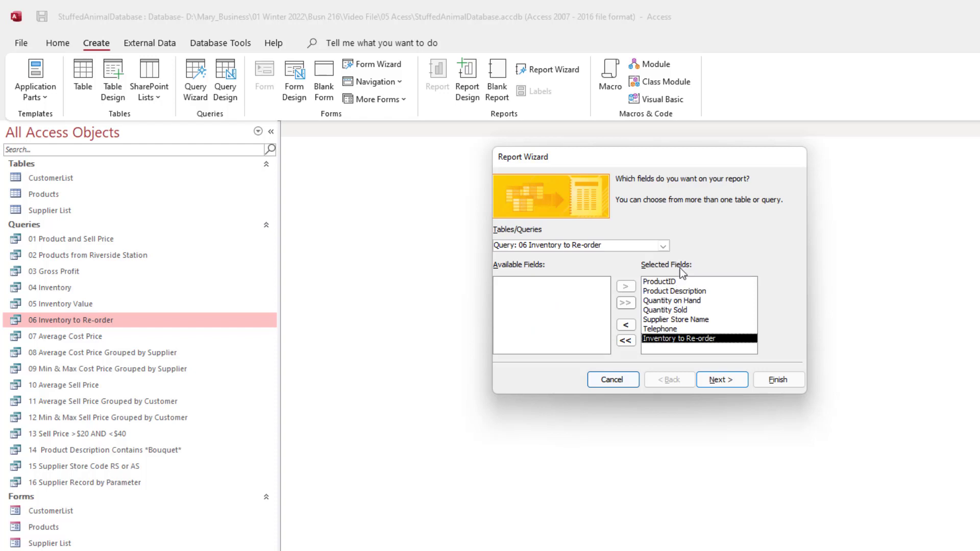
pyautogui.click(705, 382)
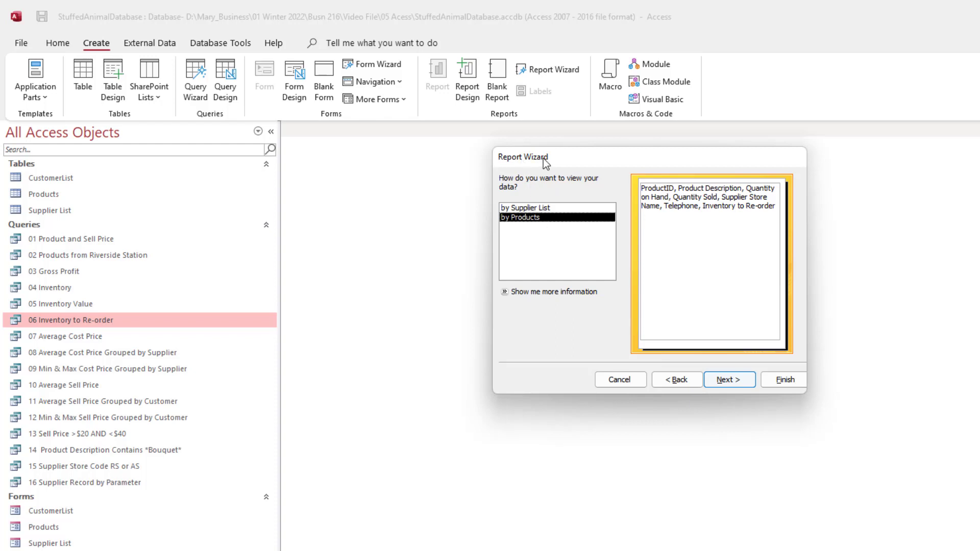
# - View the report data by Supplier List, adding no further grouping levels and no sort order
pyautogui.click(526, 208)
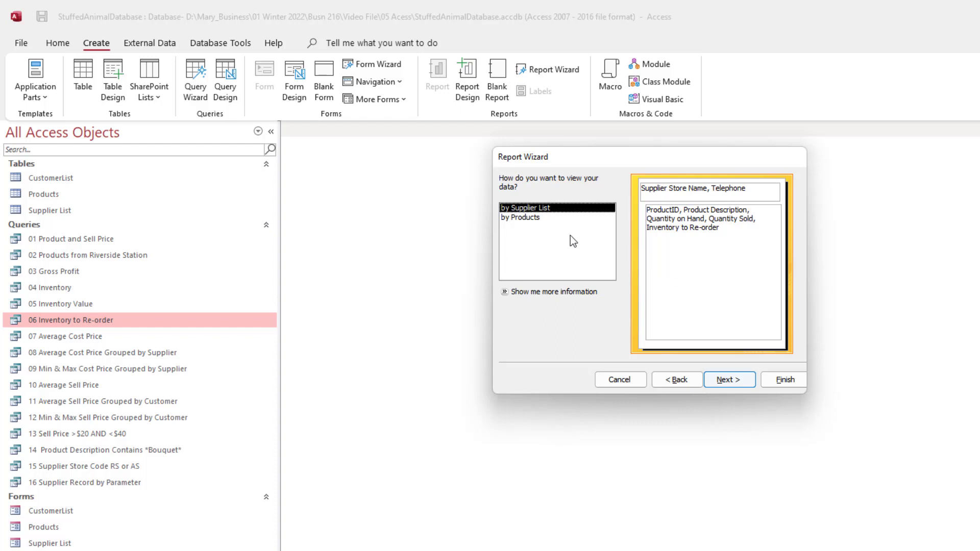
pyautogui.click(725, 380)
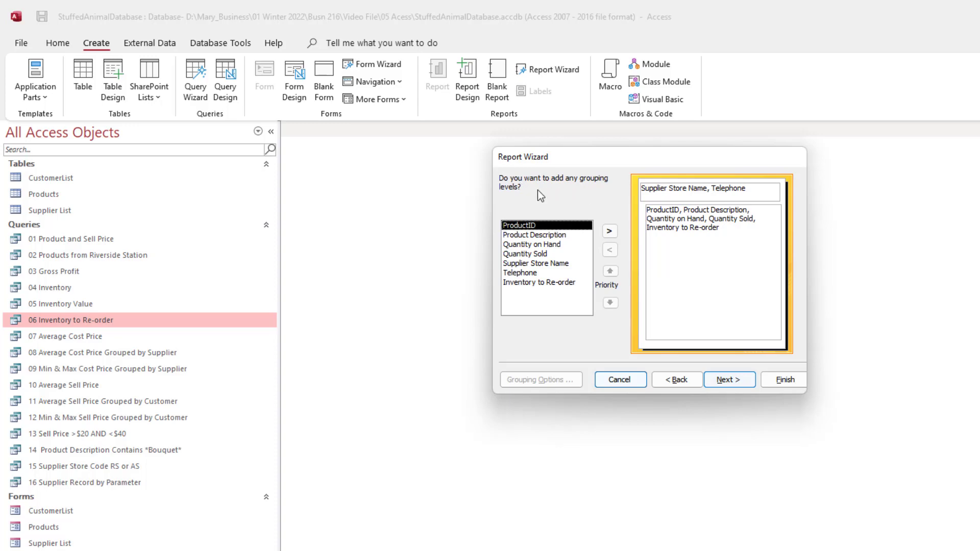
pyautogui.click(723, 381)
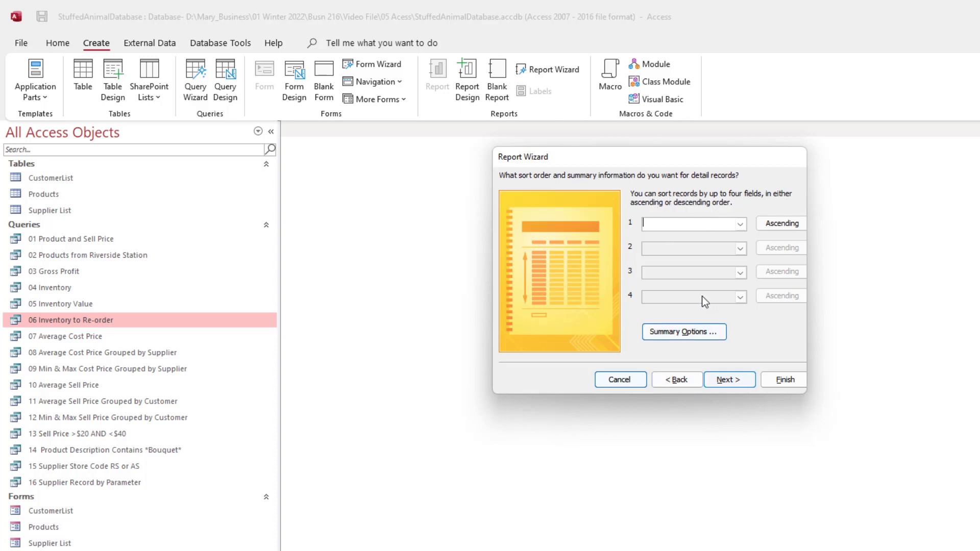
pyautogui.click(724, 381)
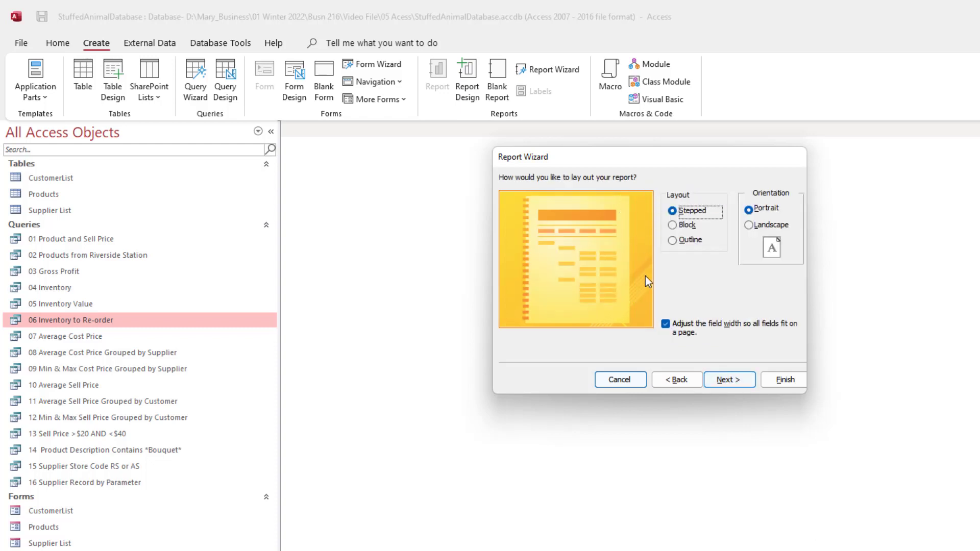
# - Compare the Block and Outline layouts, keep the Stepped layout, and set the report orientation to Landscape
pyautogui.click(673, 225)
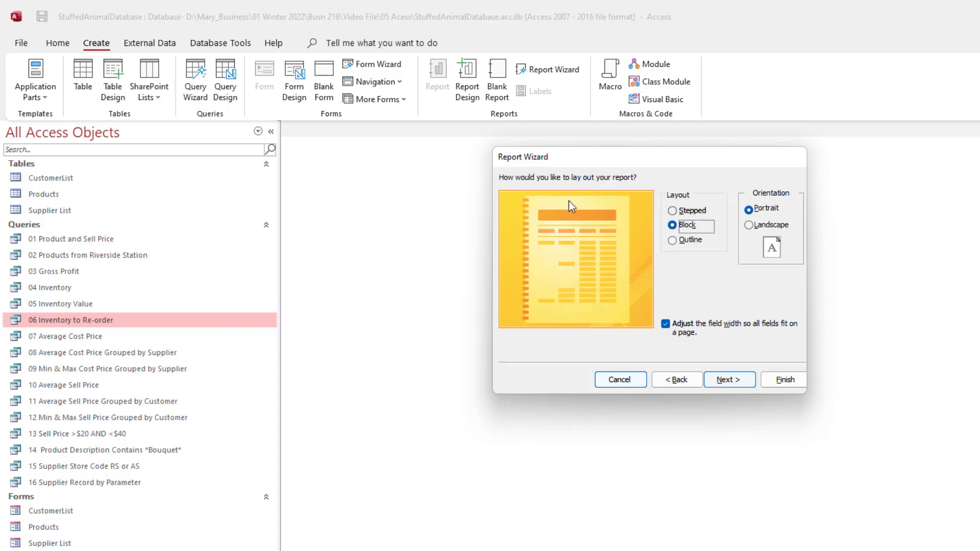
pyautogui.click(672, 241)
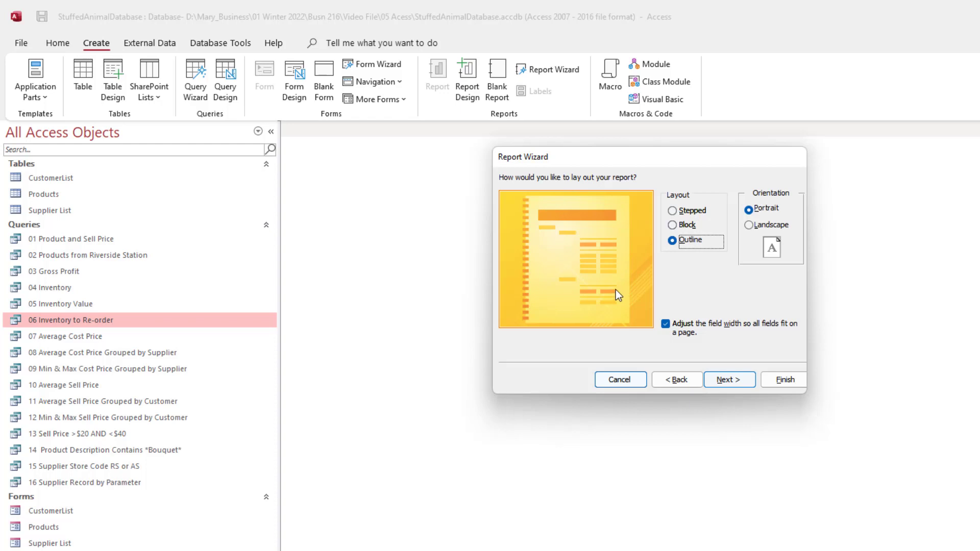
pyautogui.click(672, 211)
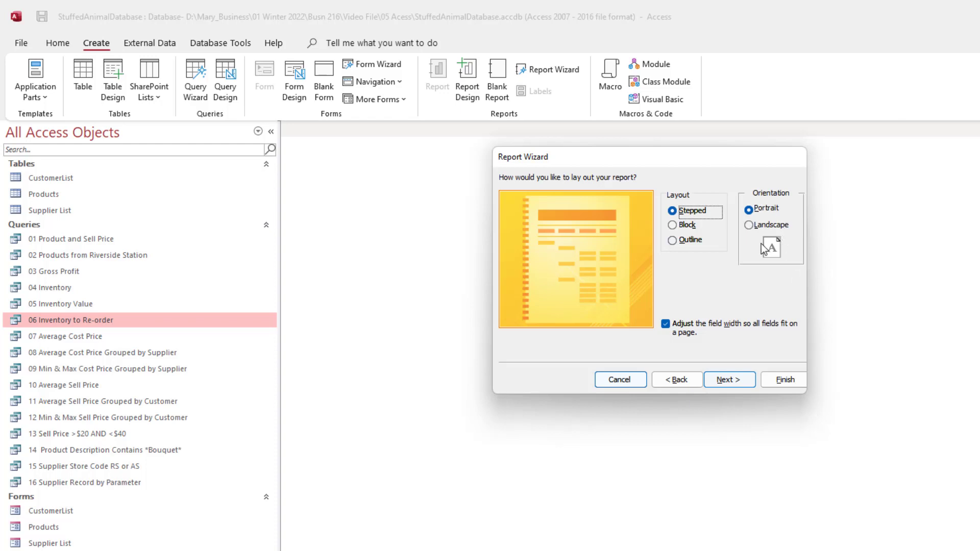
pyautogui.click(749, 225)
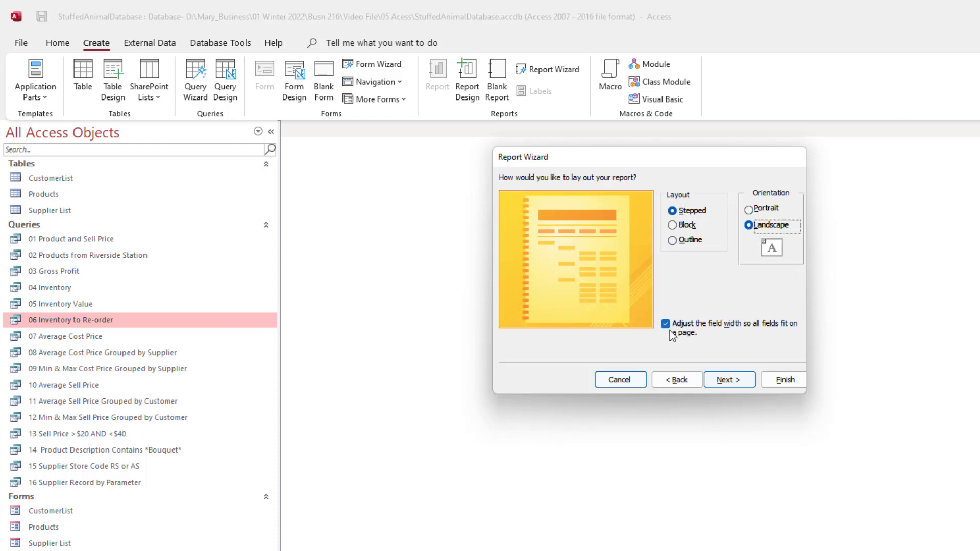
pyautogui.click(729, 380)
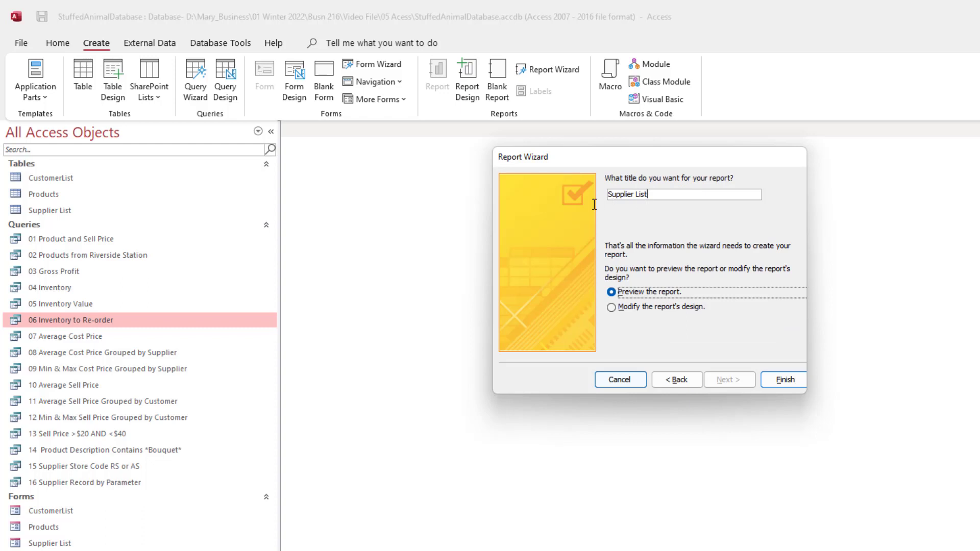
# - Title the report "Inventory Product Re-order List" and finish the wizard with a preview of the report
pyautogui.moveTo(594, 204); pyautogui.dragTo(595, 188)
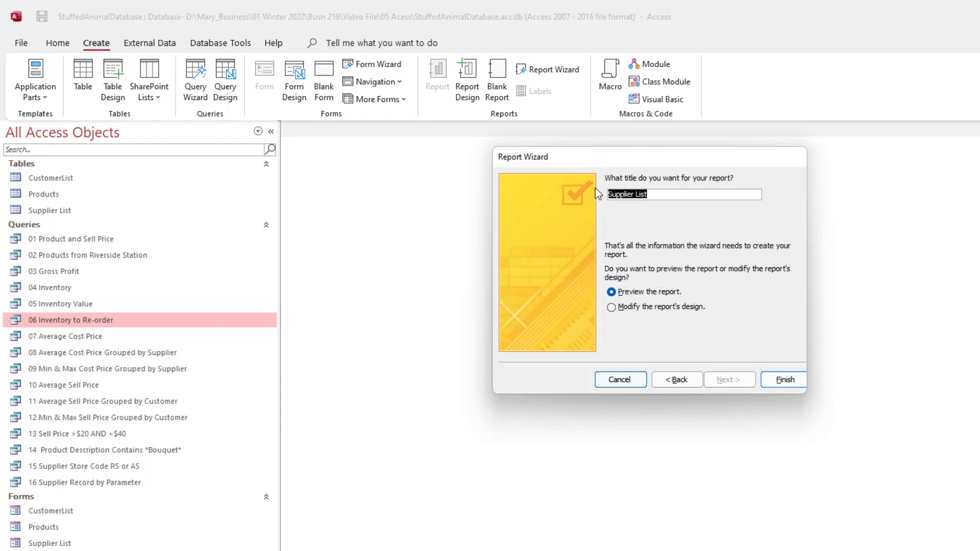
pyautogui.write('Inventory Product Re-order List')
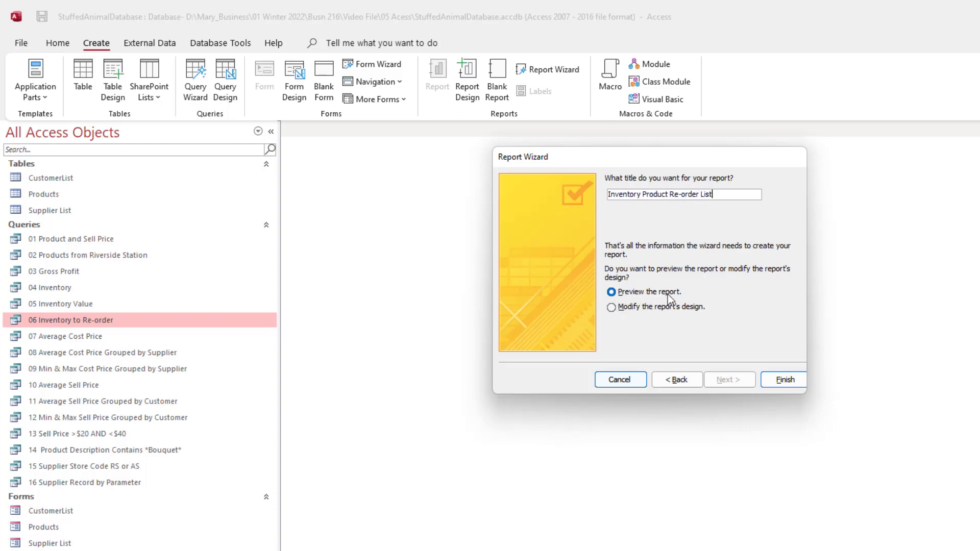
pyautogui.click(689, 335)
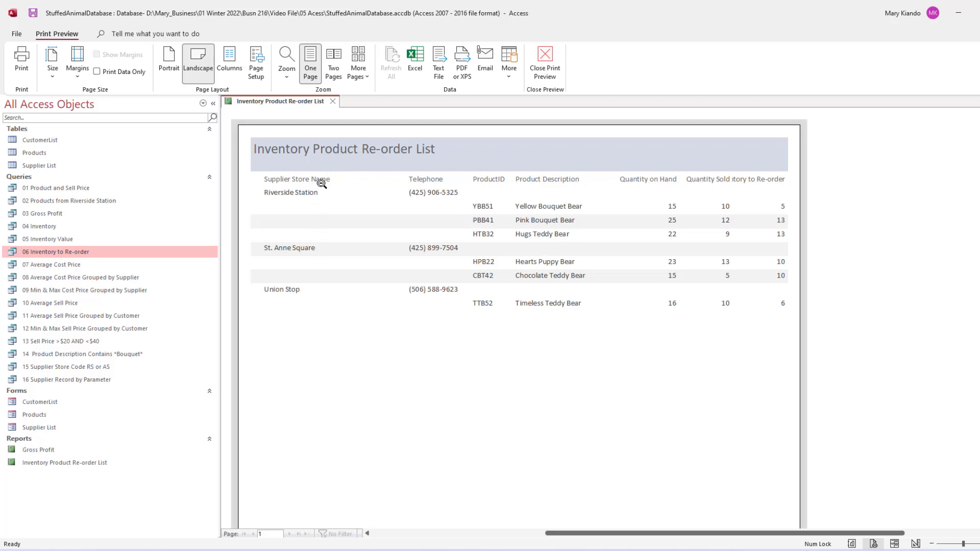
# - Close the print preview and switch the Inventory Product Re-order List report to Layout View
pyautogui.click(545, 66)
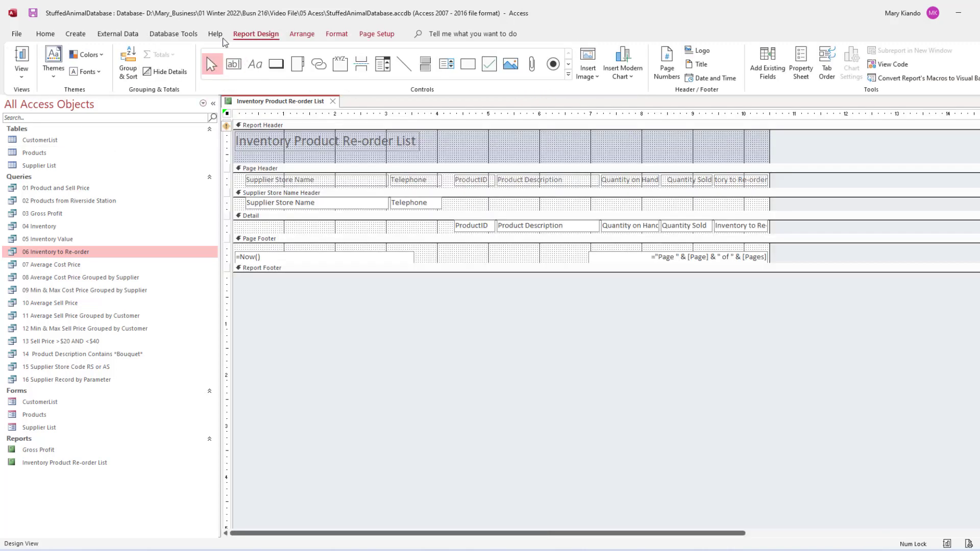
pyautogui.click(21, 77)
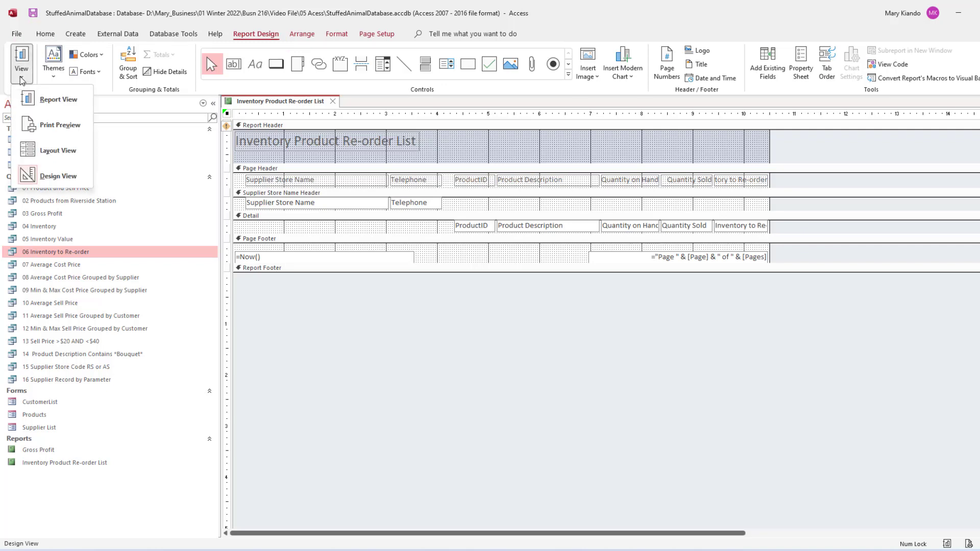
pyautogui.click(52, 154)
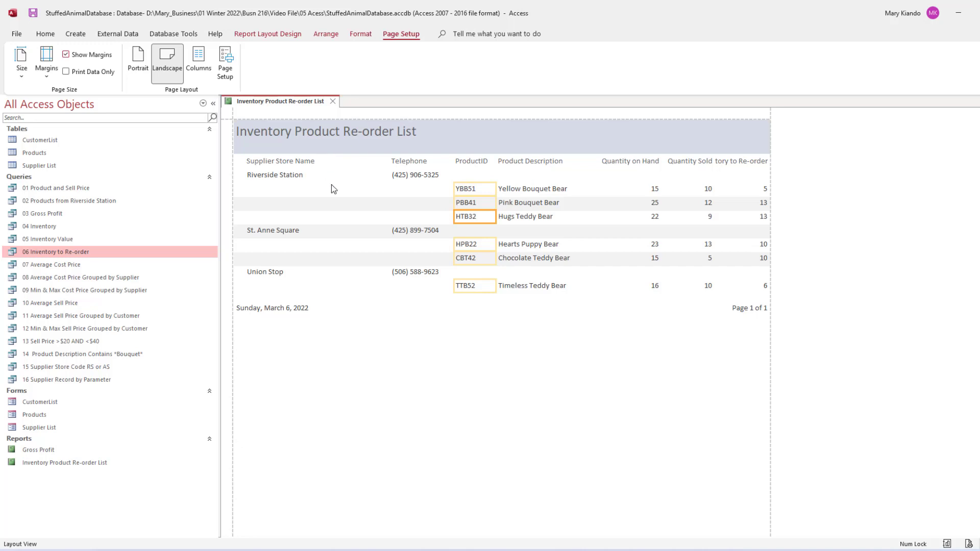
# - Narrow the Supplier Store Name heading and its data column together to fit the store names
pyautogui.click(301, 161)
pyautogui.keyDown('shift'); pyautogui.click(303, 175); pyautogui.keyUp('shift')
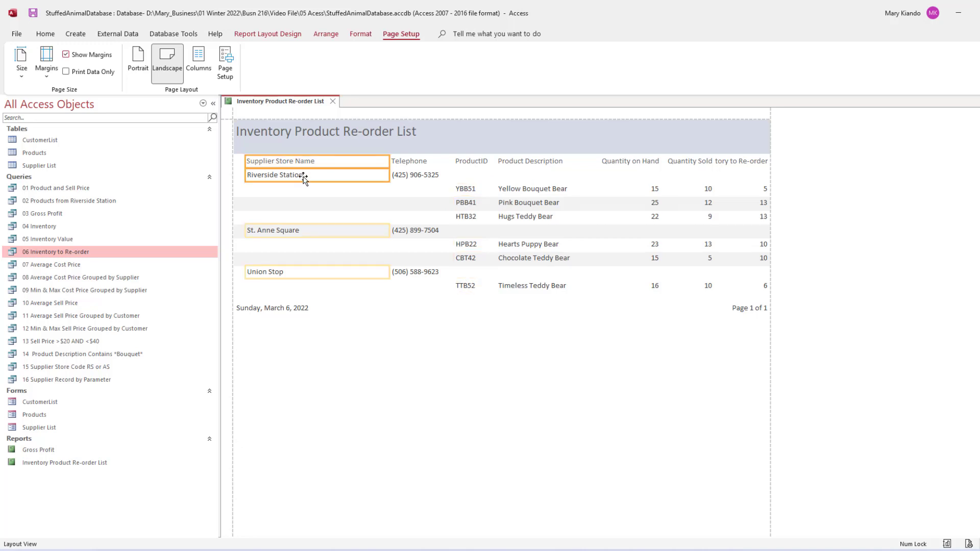
pyautogui.moveTo(390, 162); pyautogui.dragTo(327, 163)
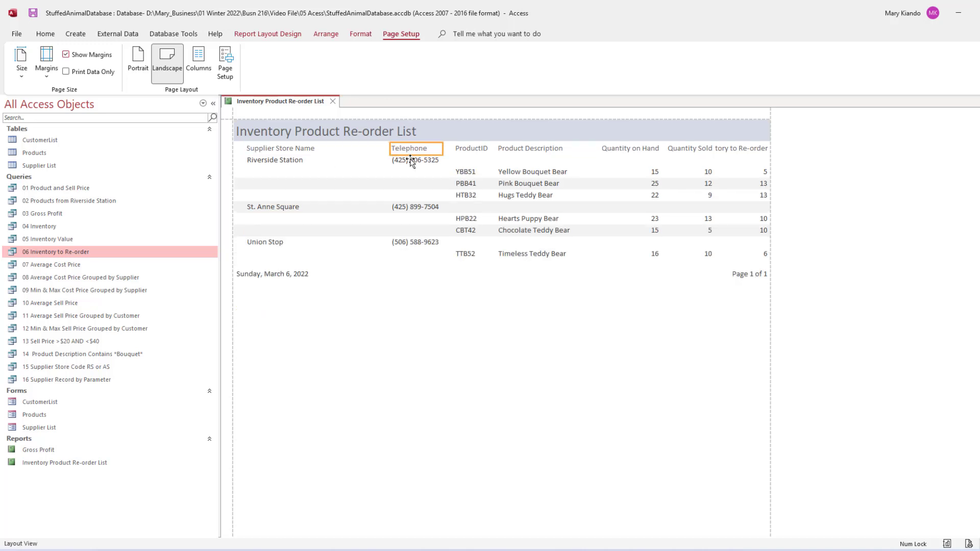
# - Move the Telephone heading and its data left, close to the Supplier Store Name column
pyautogui.click(411, 162)
pyautogui.press('Left')
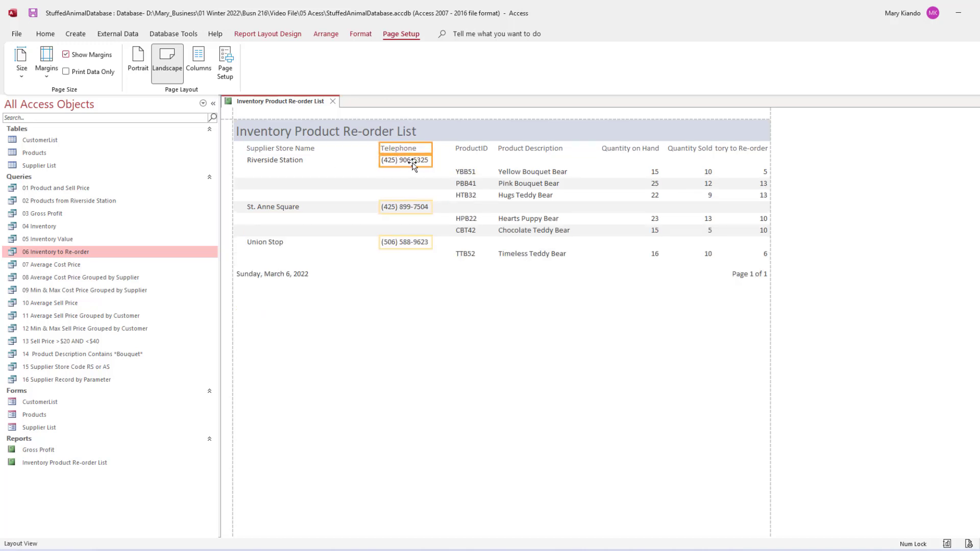
pyautogui.press('Left')
pyautogui.press('Left')
pyautogui.press('Left')
pyautogui.press('Left')
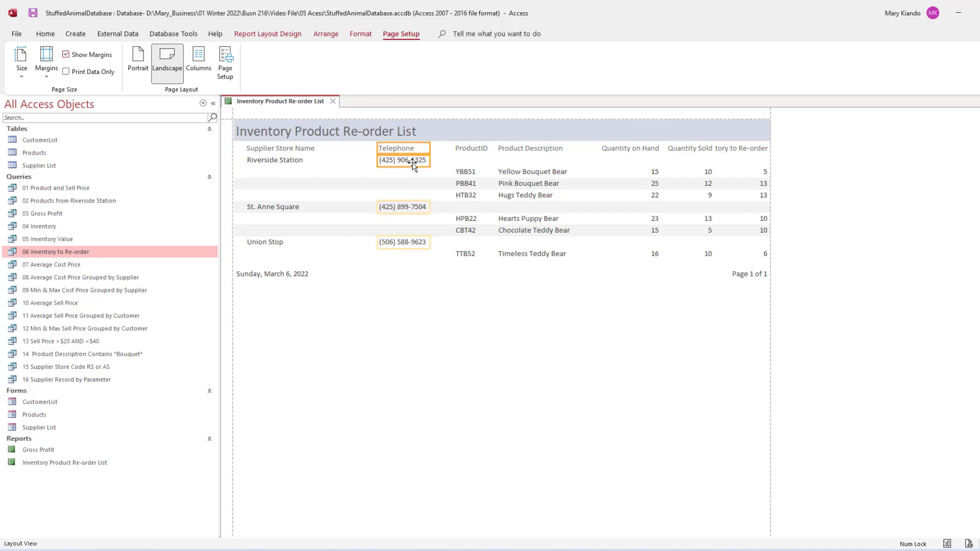
pyautogui.press('Left')
pyautogui.press('Left')
pyautogui.press('Left')
pyautogui.press('Left')
pyautogui.press('Left')
pyautogui.press('Left')
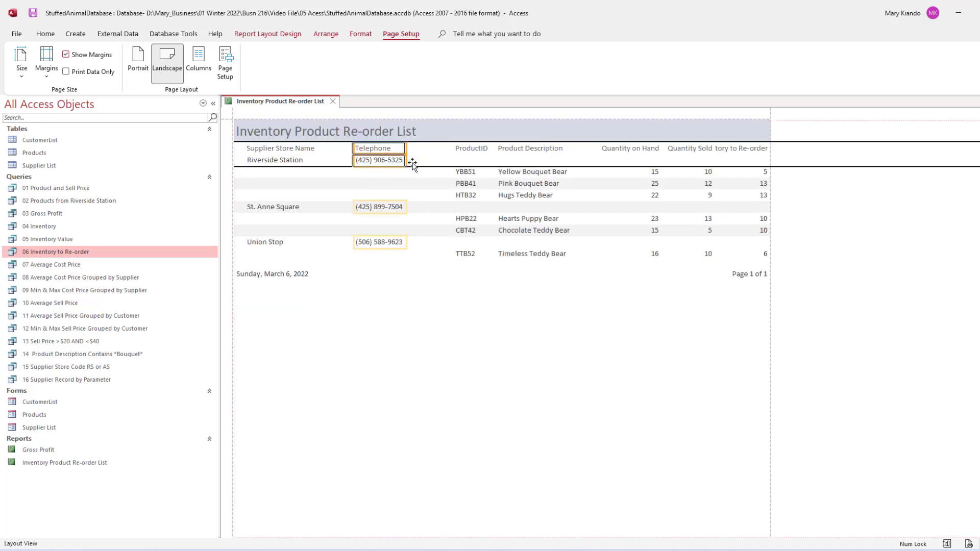
pyautogui.press('Left')
pyautogui.press('Left')
pyautogui.press('Left')
pyautogui.press('Left')
pyautogui.press('Left')
pyautogui.press('Left')
pyautogui.press('Left')
# - Move the ProductID heading and its data left, closer to the Telephone column
pyautogui.click(461, 151)
pyautogui.keyDown('shift'); pyautogui.click(462, 171); pyautogui.keyUp('shift')
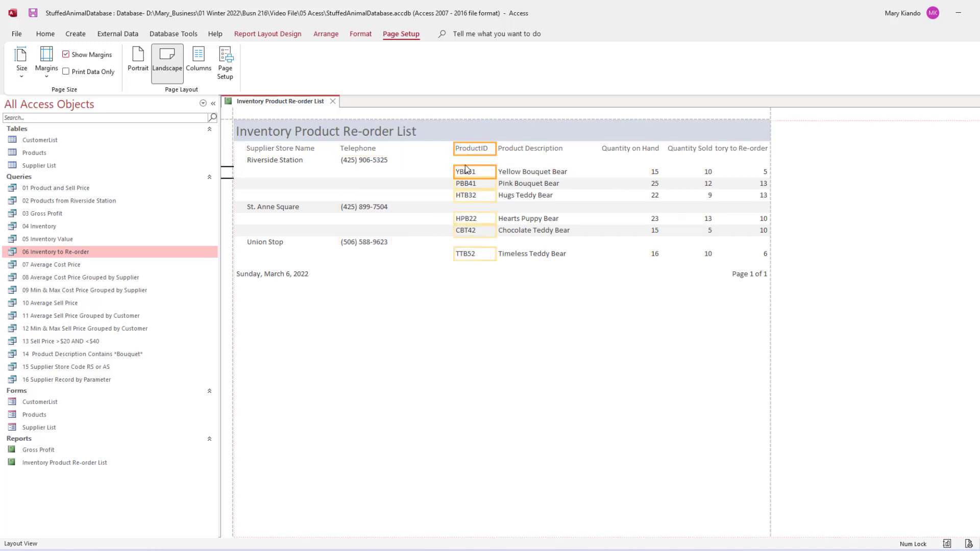
pyautogui.press('Left')
pyautogui.press('Left')
pyautogui.press('Left')
pyautogui.press('Left')
pyautogui.press('Left')
pyautogui.press('Left')
pyautogui.press('Left')
pyautogui.press('Left')
pyautogui.press('Left')
pyautogui.press('Left')
pyautogui.press('Left')
pyautogui.press('Left')
pyautogui.press('Left')
pyautogui.press('Left')
pyautogui.press('Left')
pyautogui.press('Left')
pyautogui.press('Left')
pyautogui.press('Left')
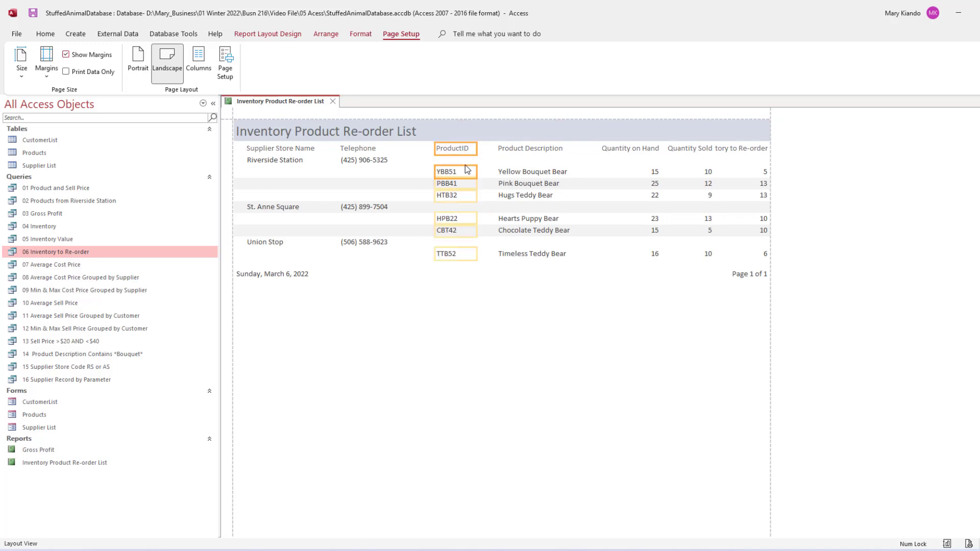
# - Narrow the Product Description heading and data to fit the product names, and move the column left toward ProductID
pyautogui.click(524, 171)
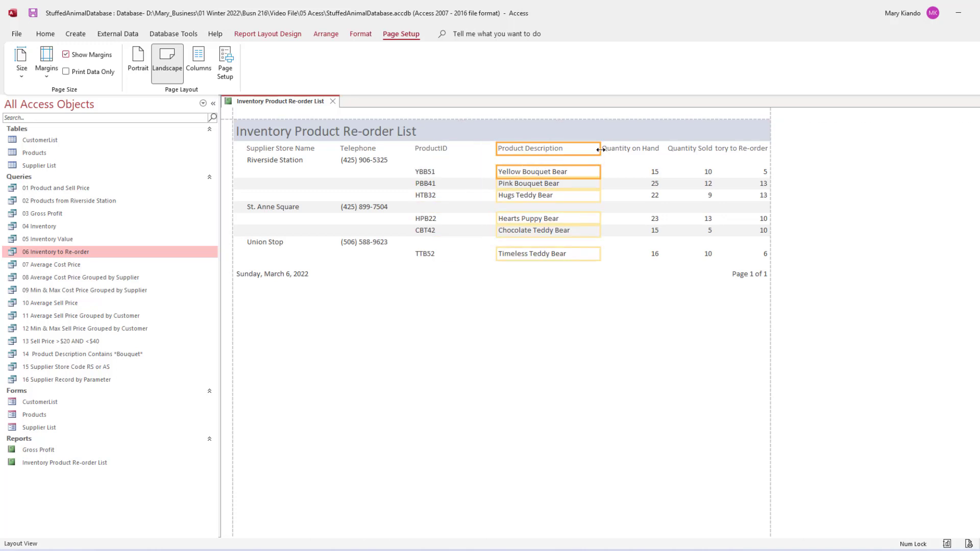
pyautogui.moveTo(600, 149); pyautogui.dragTo(580, 149)
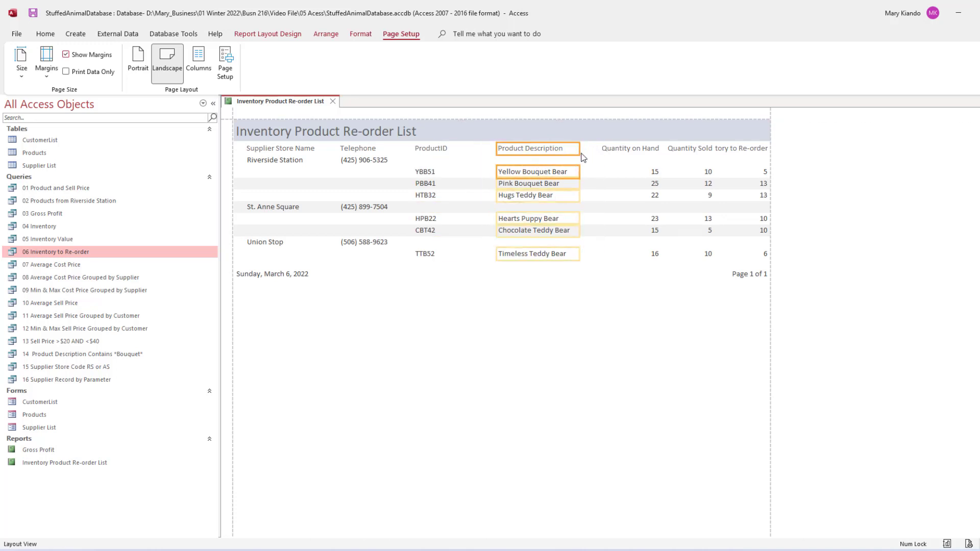
pyautogui.press('Left')
pyautogui.press('Left')
pyautogui.press('Left')
pyautogui.press('Left')
pyautogui.press('Left')
pyautogui.press('Left')
pyautogui.press('Left')
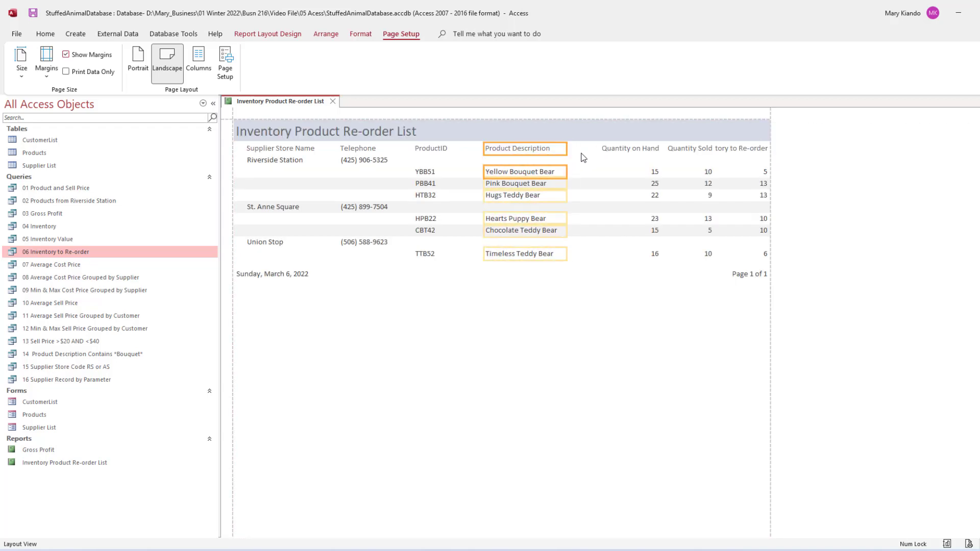
# - Move the Quantity on Hand heading and its data left, closer to the Product Description column
pyautogui.click(623, 171)
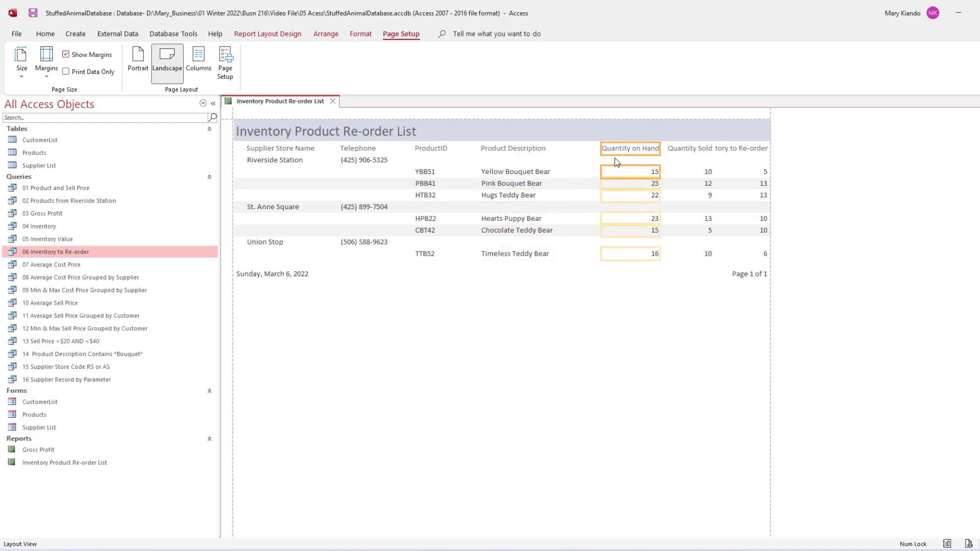
pyautogui.press('Left')
pyautogui.press('Left')
pyautogui.press('Left')
pyautogui.press('Left')
pyautogui.press('Left')
pyautogui.press('Left')
pyautogui.press('Left')
pyautogui.press('Left')
pyautogui.press('Left')
pyautogui.press('Left')
pyautogui.press('Left')
pyautogui.press('Left')
pyautogui.press('Left')
pyautogui.press('Left')
pyautogui.press('Left')
pyautogui.press('Left')
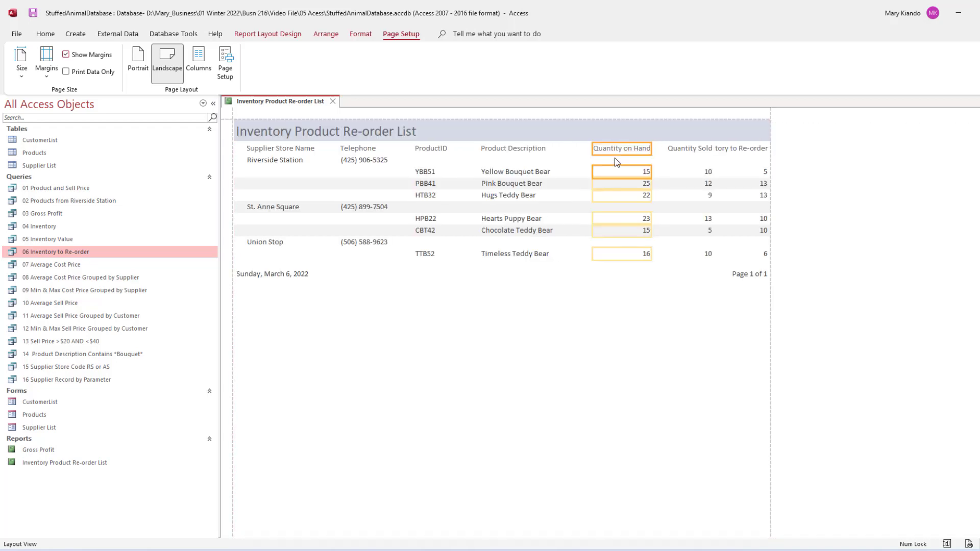
# - Move the Quantity Sold heading and its data left to make room before the Inventory to Re-order column
pyautogui.click(672, 149)
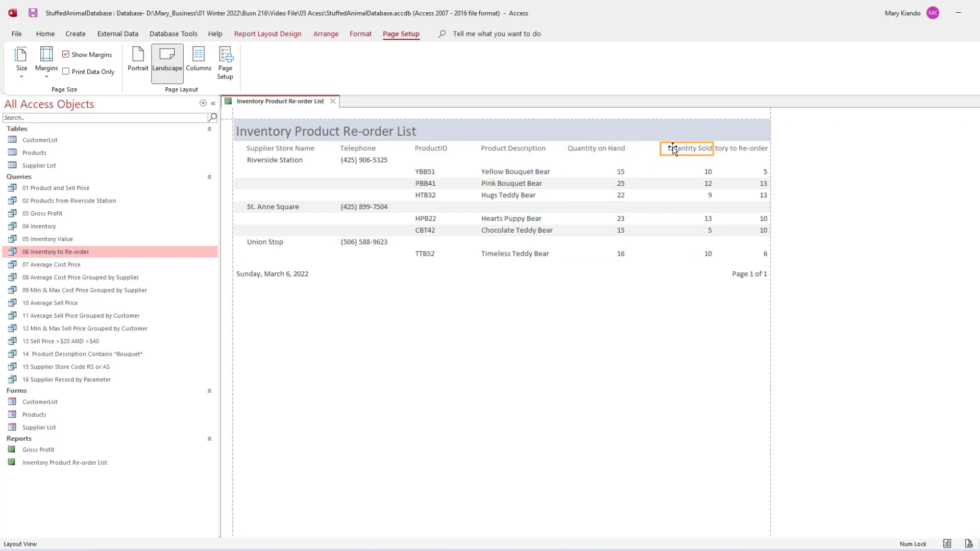
pyautogui.click(676, 164)
pyautogui.click(692, 176)
pyautogui.press('Left')
pyautogui.press('Left')
pyautogui.press('Left')
pyautogui.press('Left')
pyautogui.press('Left')
pyautogui.press('Left')
pyautogui.press('Left')
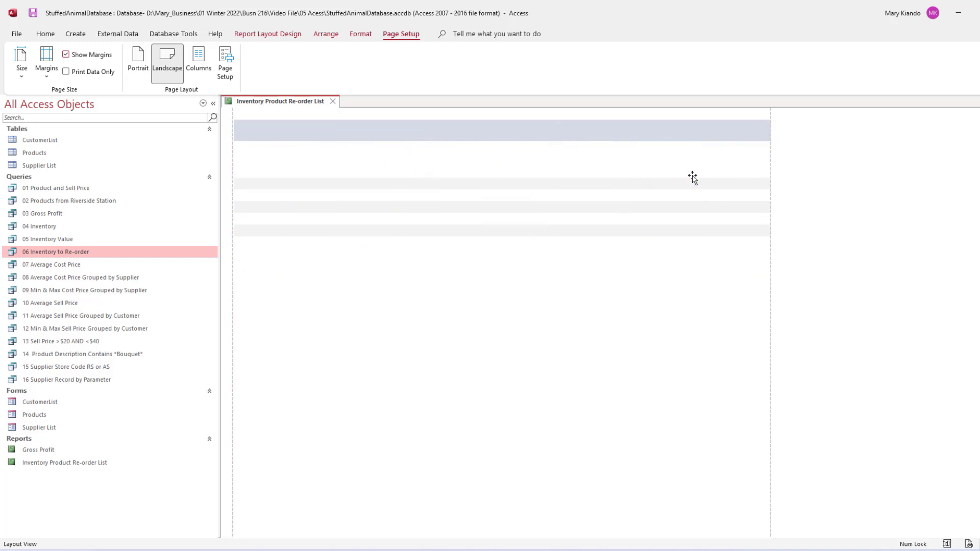
# - Widen the Inventory to Re-order heading to the left so that its full text fits
pyautogui.click(740, 171)
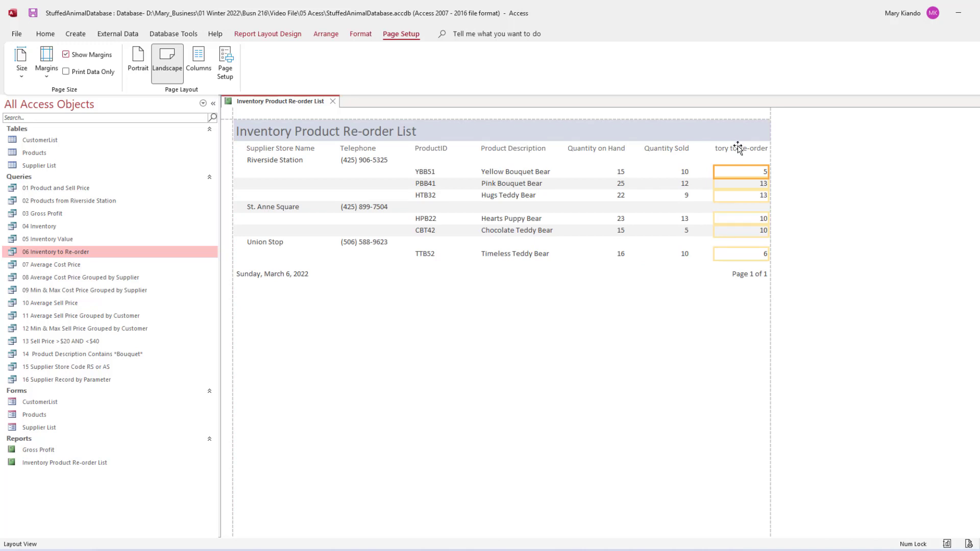
pyautogui.click(737, 148)
pyautogui.moveTo(712, 146); pyautogui.dragTo(692, 149)
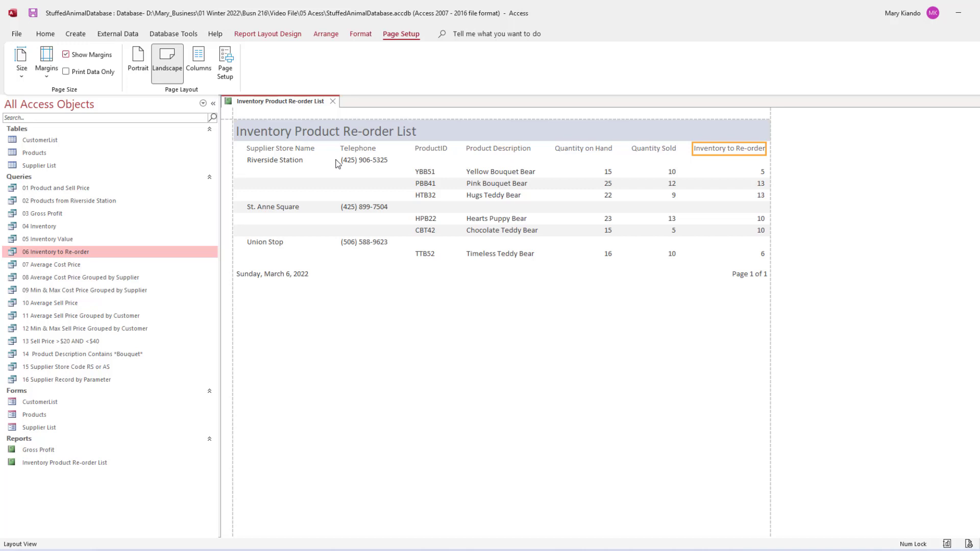
# - Make all seven column headings of the report, Supplier Store Name through Inventory to Re-order, bold with font size 12
pyautogui.click(273, 150)
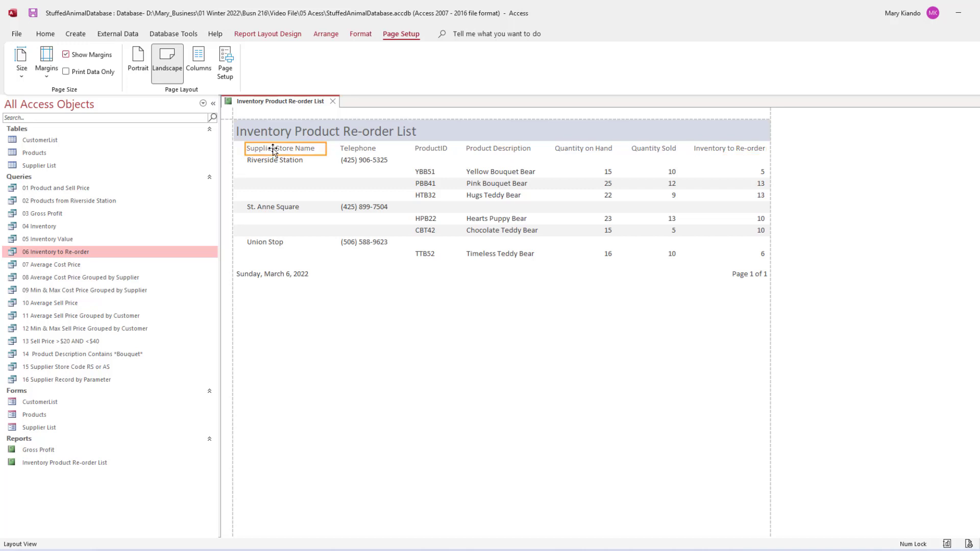
pyautogui.keyDown('shift'); pyautogui.click(359, 149); pyautogui.keyUp('shift')
pyautogui.keyDown('shift'); pyautogui.click(425, 149); pyautogui.keyUp('shift')
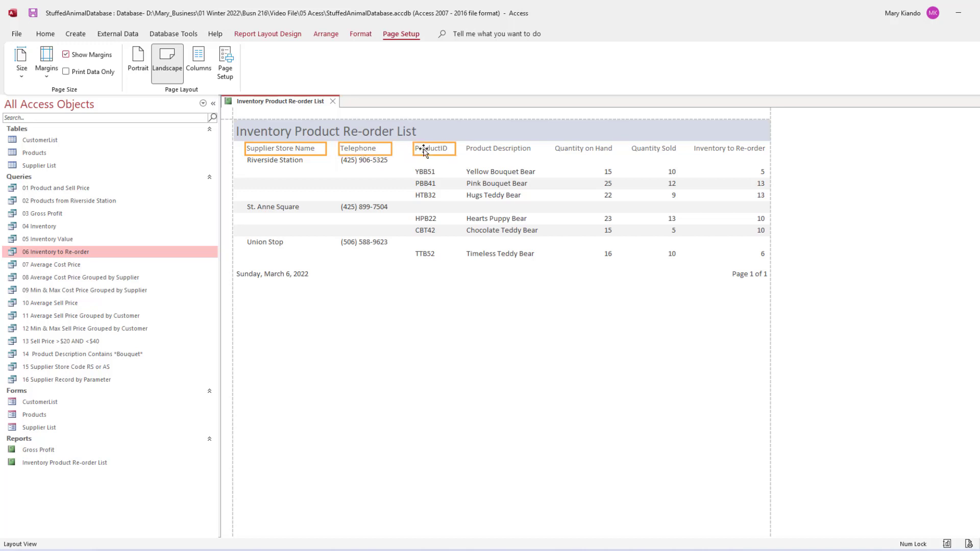
pyautogui.keyDown('shift'); pyautogui.click(495, 150); pyautogui.keyUp('shift')
pyautogui.keyDown('shift'); pyautogui.click(600, 149); pyautogui.keyUp('shift')
pyautogui.keyDown('shift'); pyautogui.click(644, 149); pyautogui.keyUp('shift')
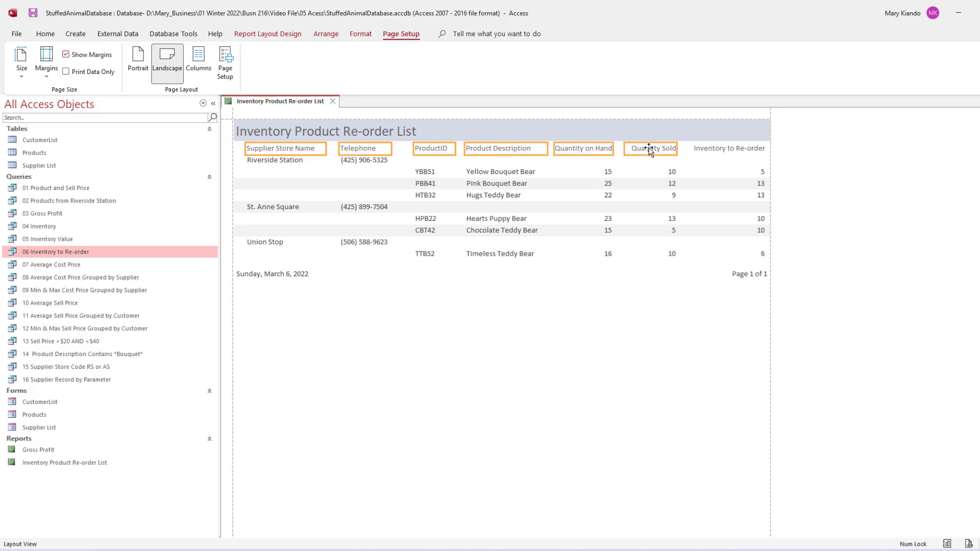
pyautogui.keyDown('shift'); pyautogui.click(724, 149); pyautogui.keyUp('shift')
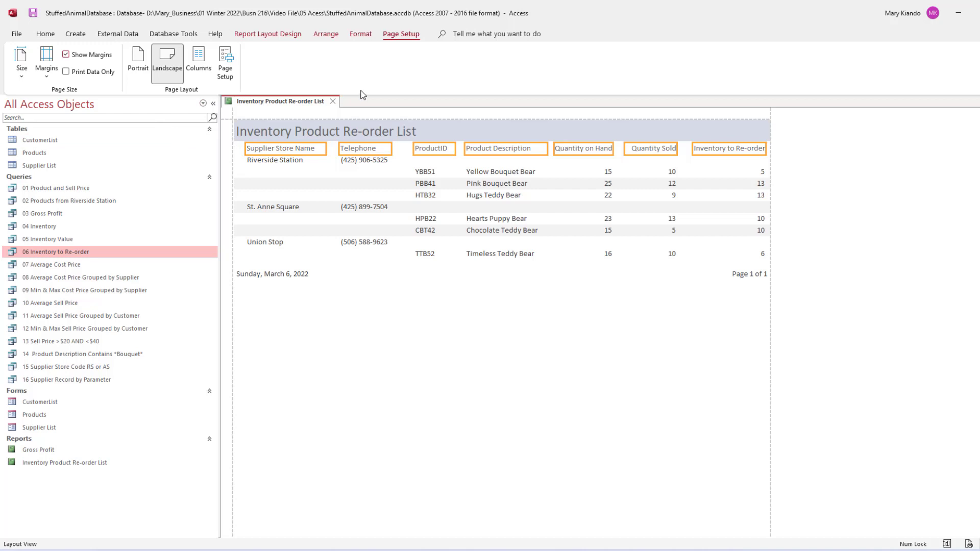
pyautogui.click(360, 36)
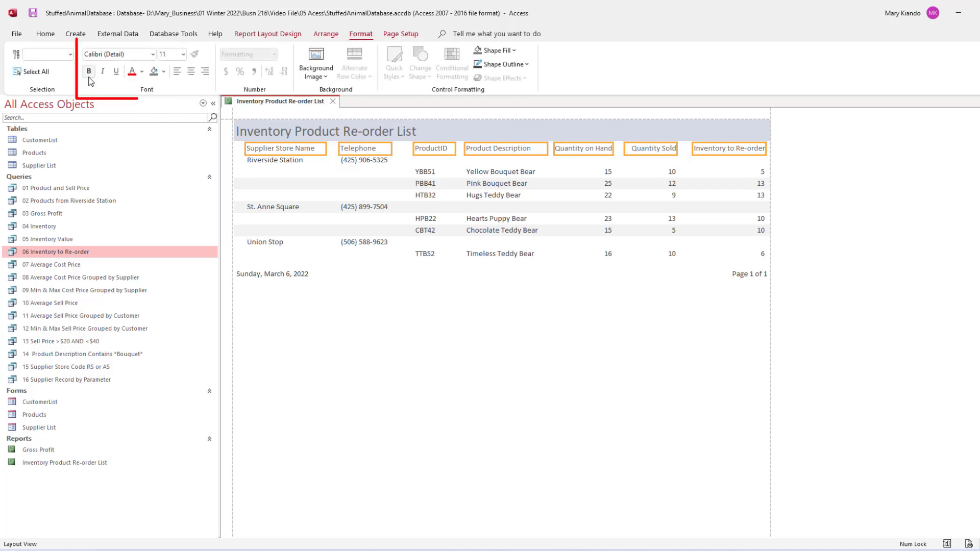
pyautogui.click(90, 73)
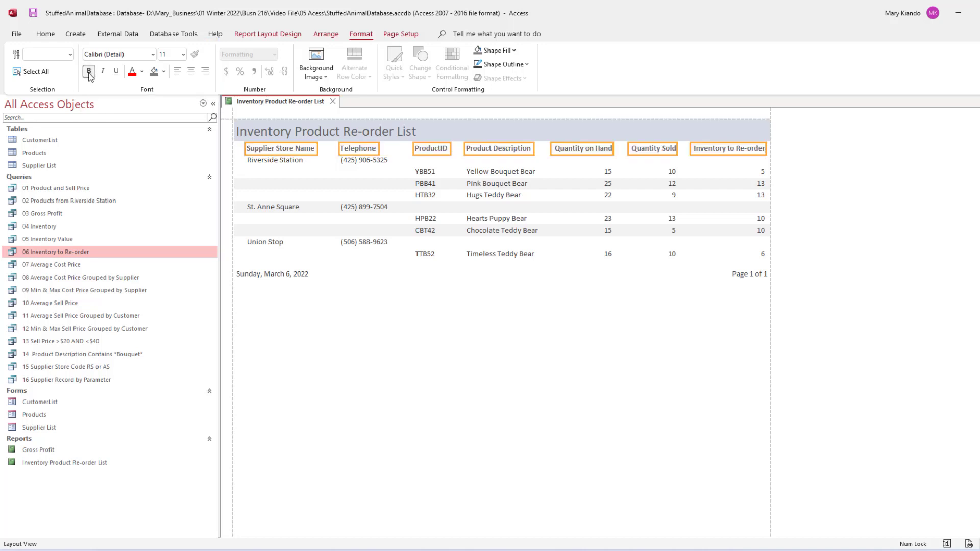
pyautogui.click(182, 55)
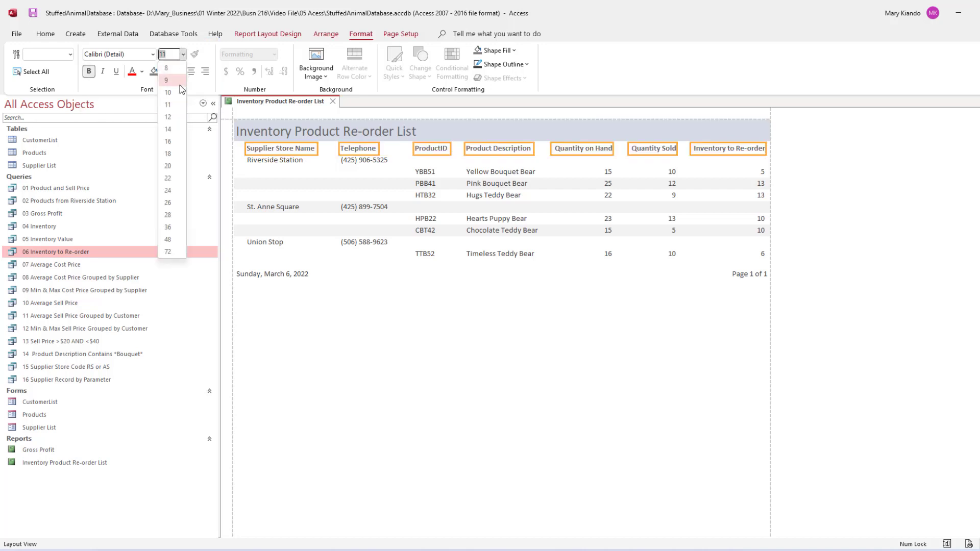
pyautogui.click(168, 116)
# - Center the values in the Quantity on Hand, Quantity Sold and Inventory to Re-order columns, and close the report
pyautogui.click(596, 172)
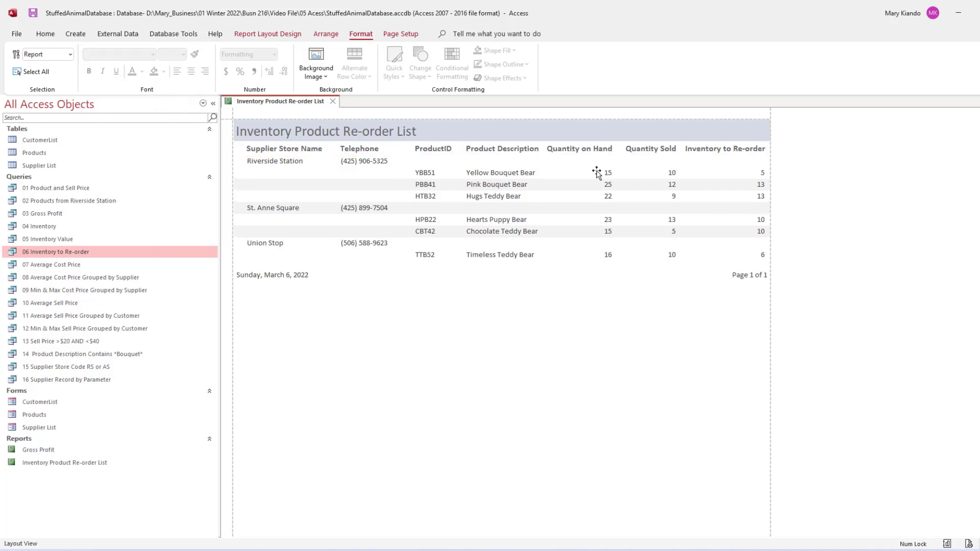
pyautogui.click(596, 173)
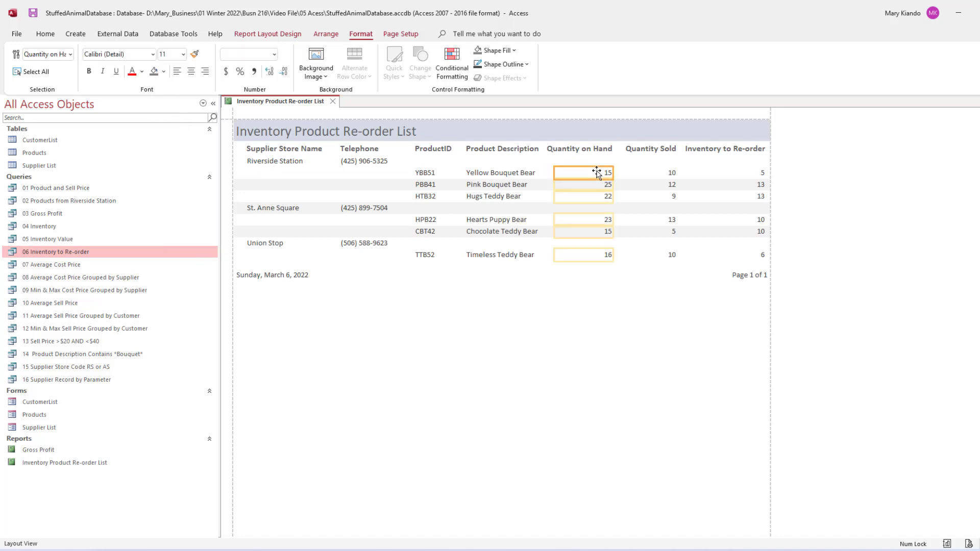
pyautogui.click(191, 72)
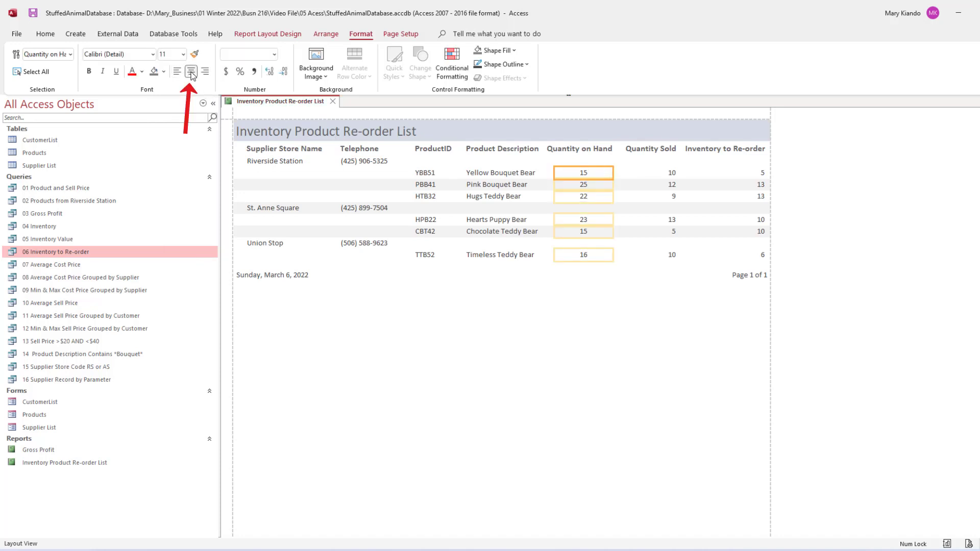
pyautogui.click(662, 175)
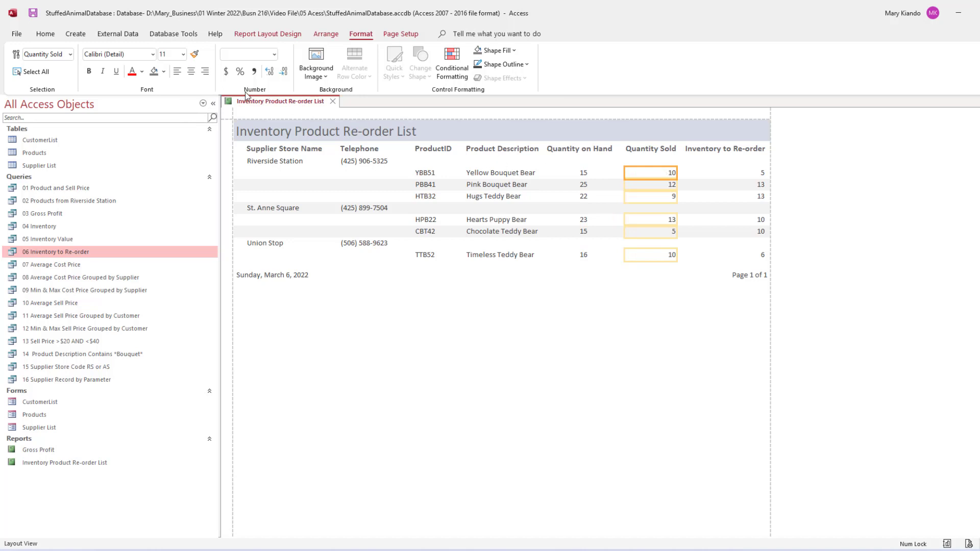
pyautogui.click(190, 71)
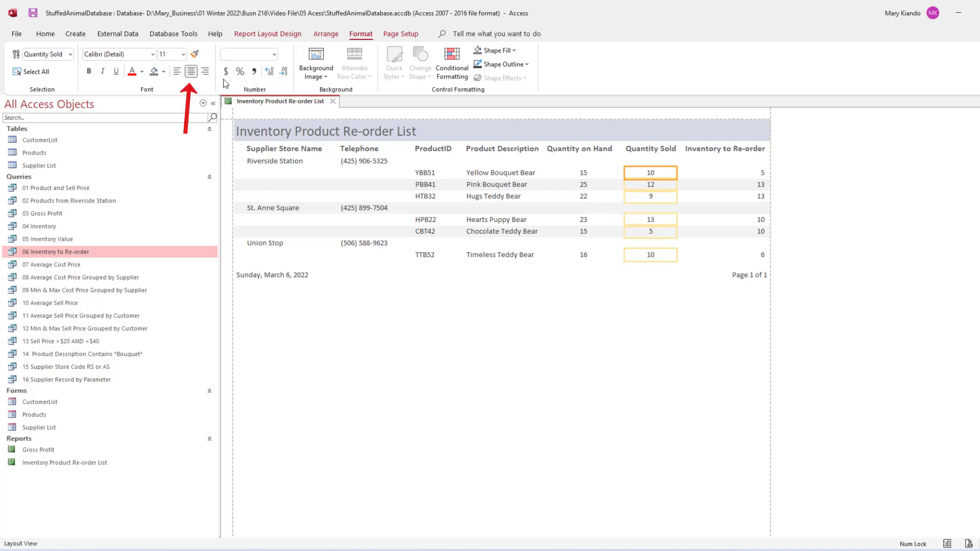
pyautogui.click(741, 174)
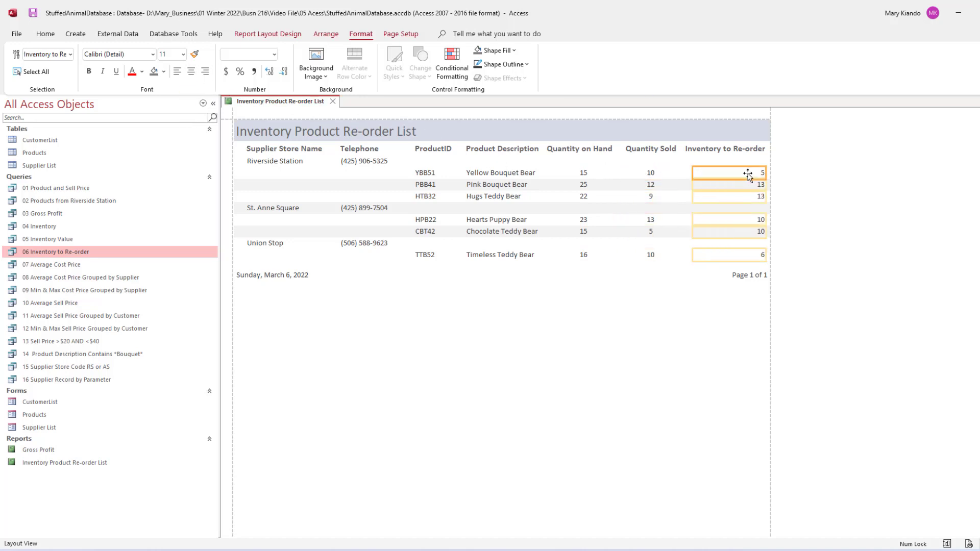
pyautogui.click(191, 72)
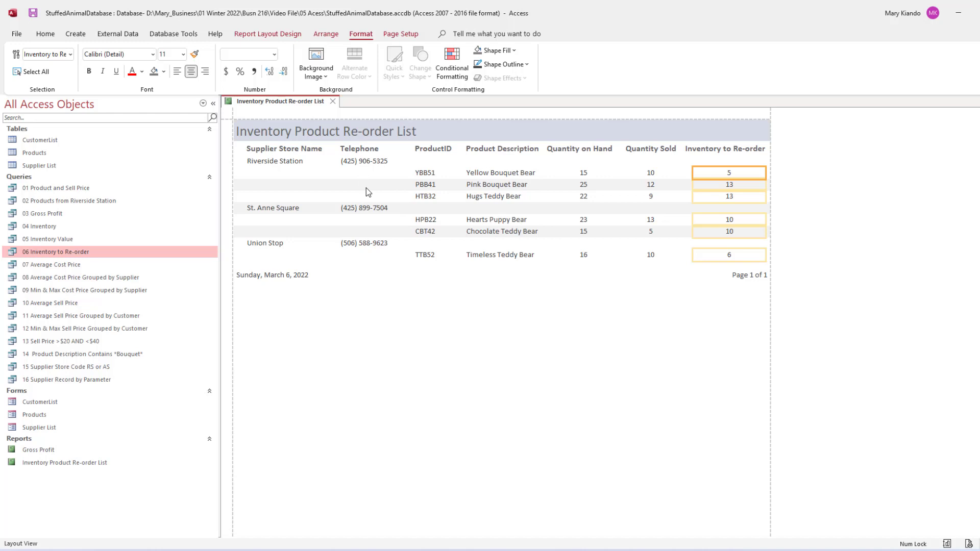
pyautogui.click(334, 102)
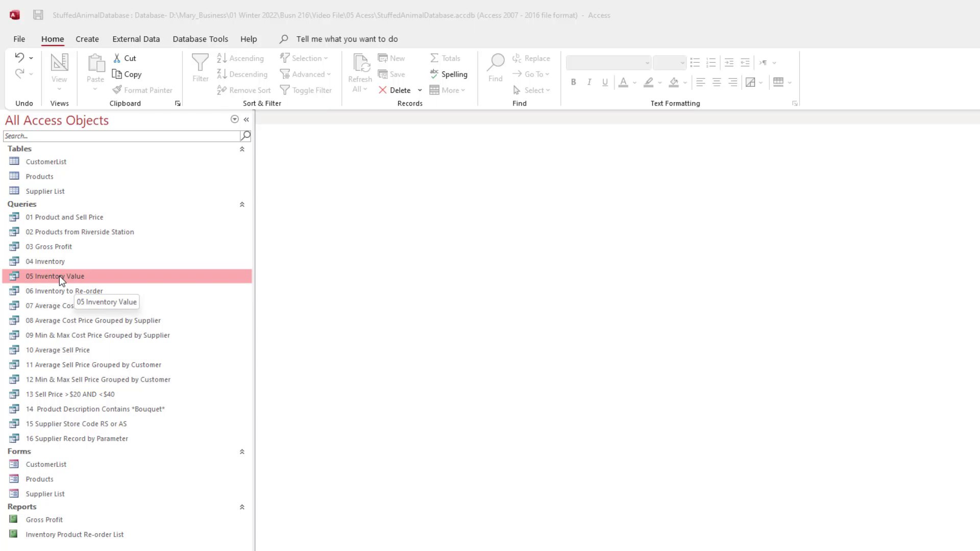
# - Start a new report with the Report Wizard from the 05 Inventory Value query and include all its fields
pyautogui.click(88, 39)
pyautogui.click(89, 41)
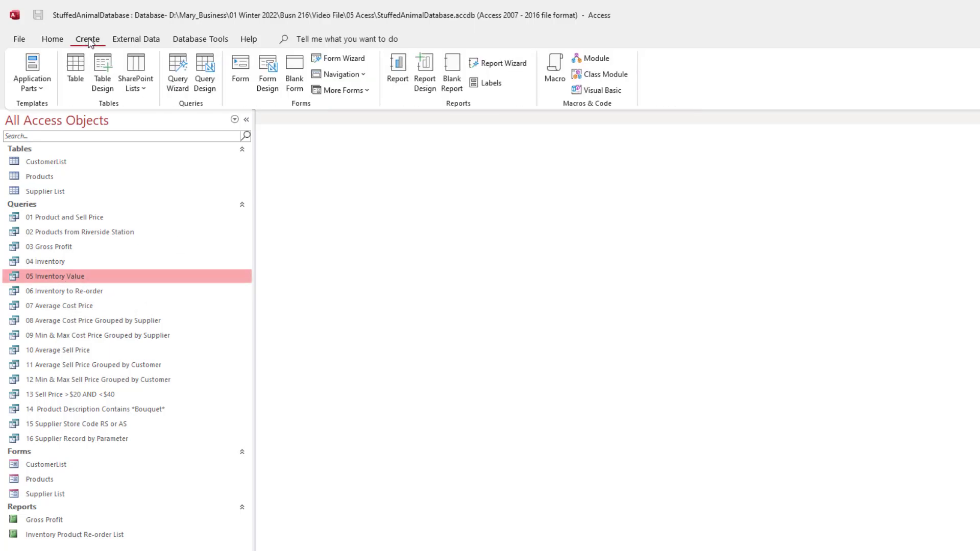
pyautogui.click(496, 63)
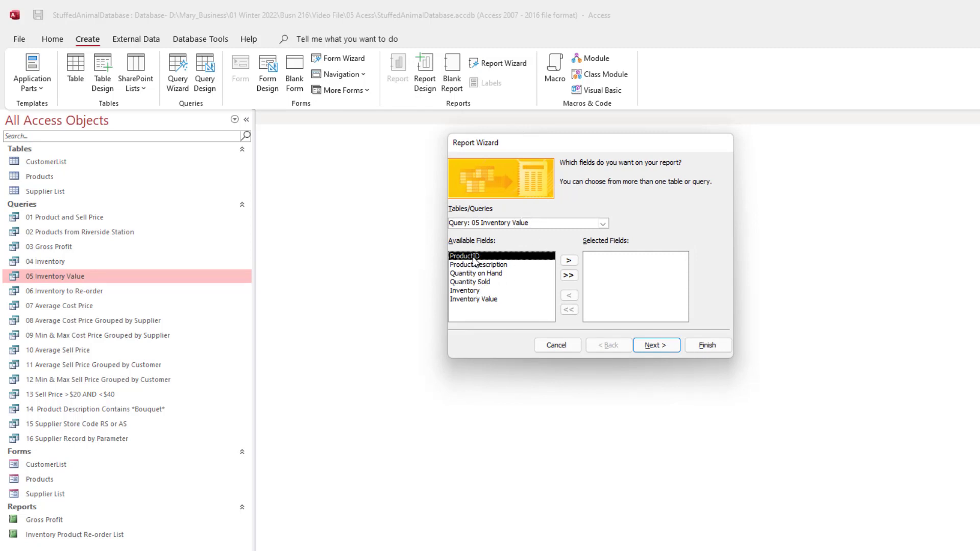
pyautogui.click(567, 278)
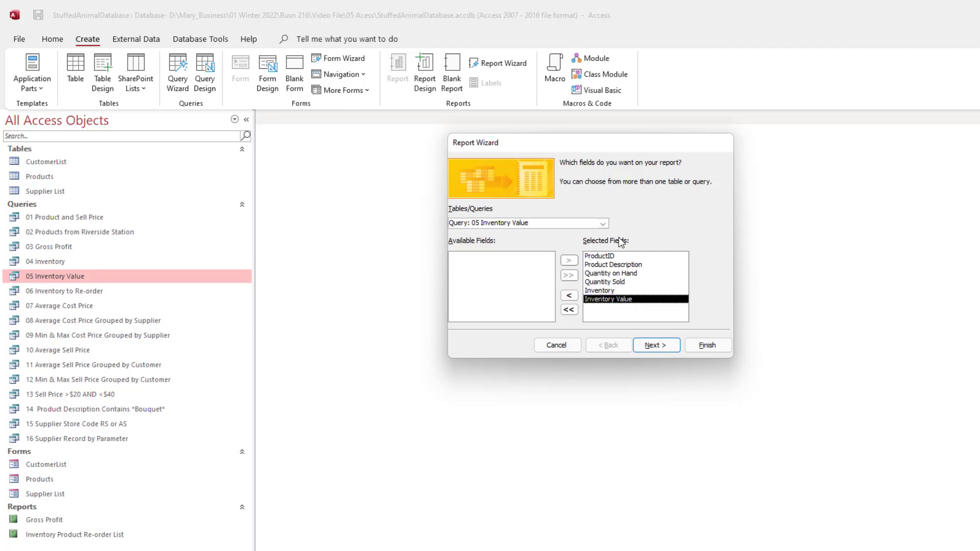
# - Finish the report without grouping or sorting, in Tabular layout and Portrait orientation, with the title Inventory Value
pyautogui.click(655, 346)
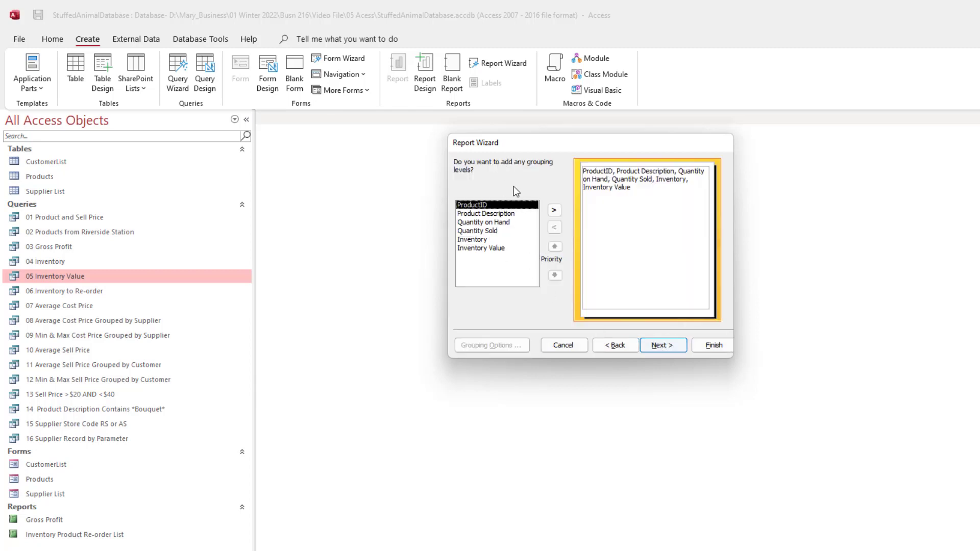
pyautogui.click(665, 350)
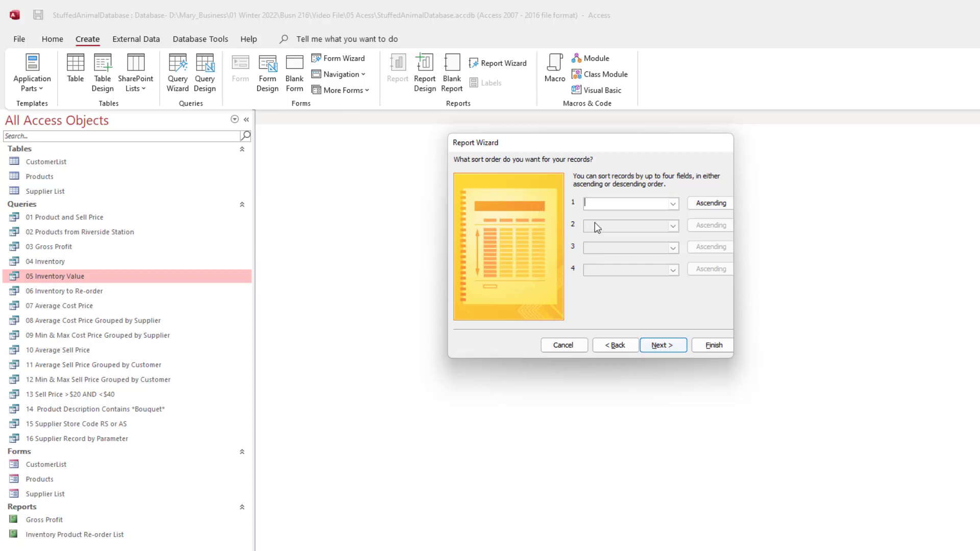
pyautogui.click(658, 347)
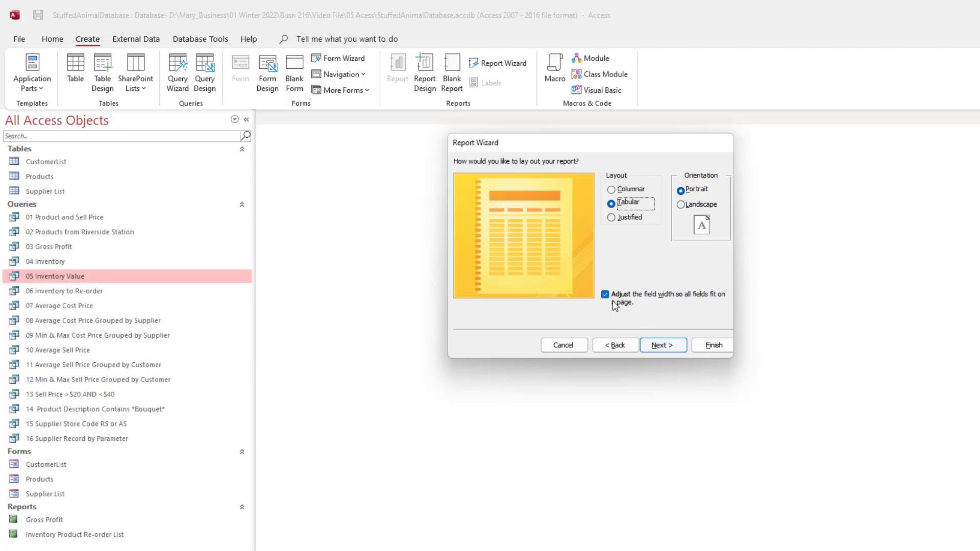
pyautogui.click(661, 345)
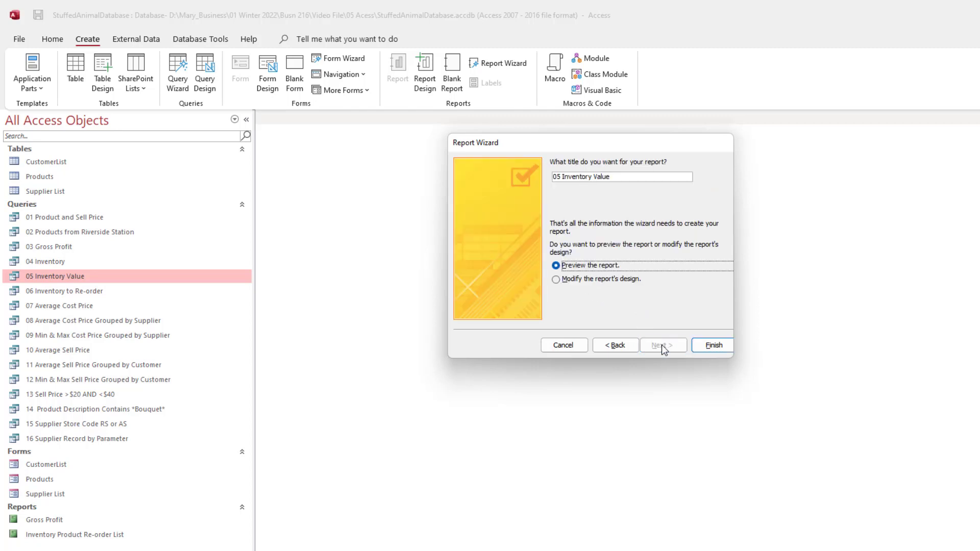
pyautogui.click(563, 176)
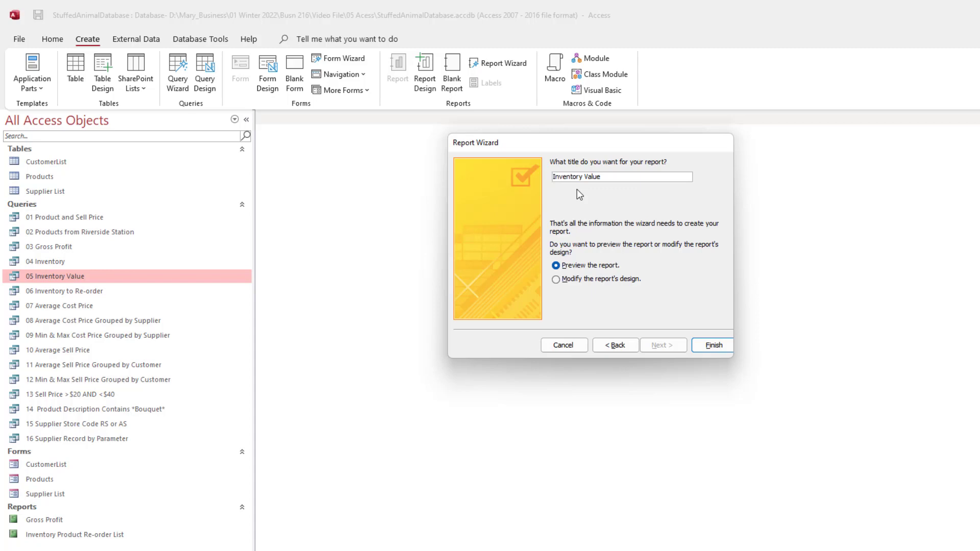
pyautogui.click(713, 346)
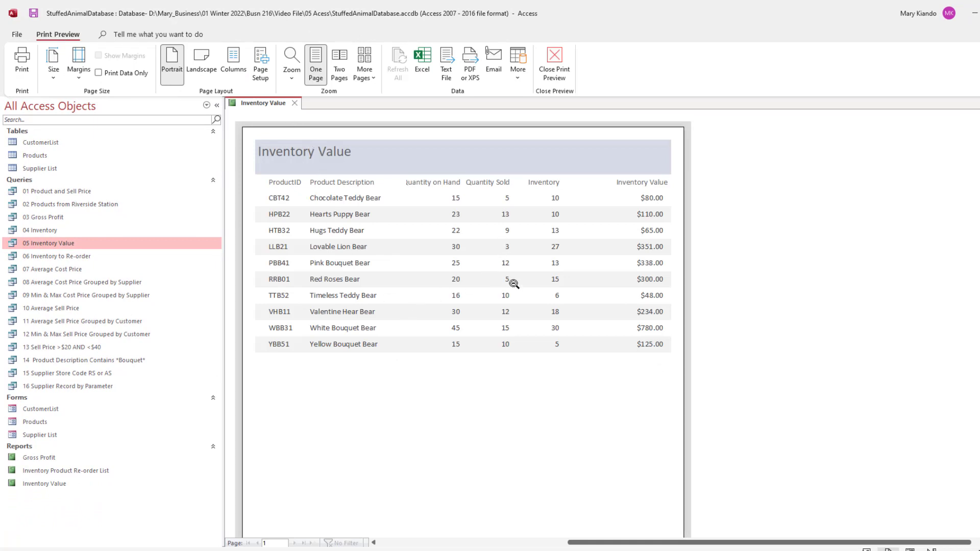
# - Close the print preview of the Inventory Value report and switch it to Layout View
pyautogui.click(556, 66)
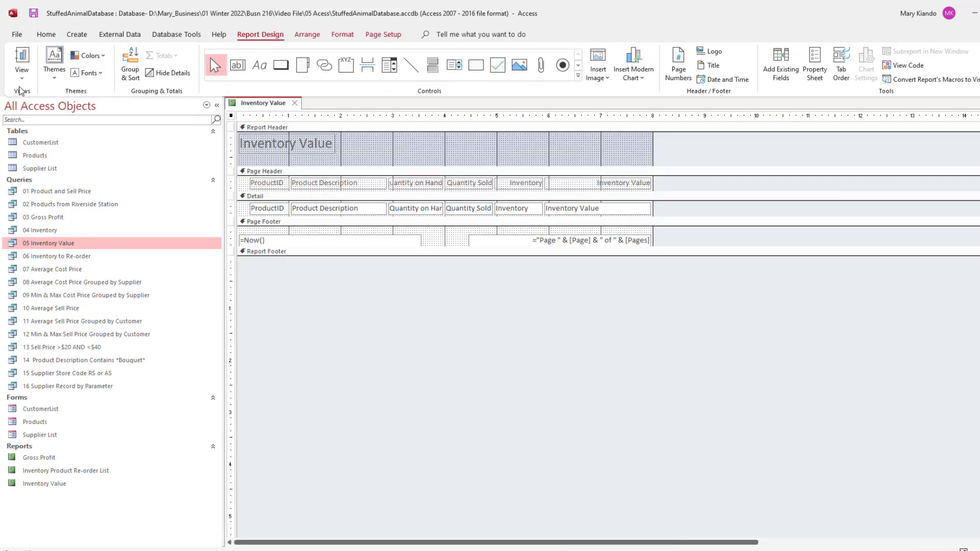
pyautogui.click(21, 76)
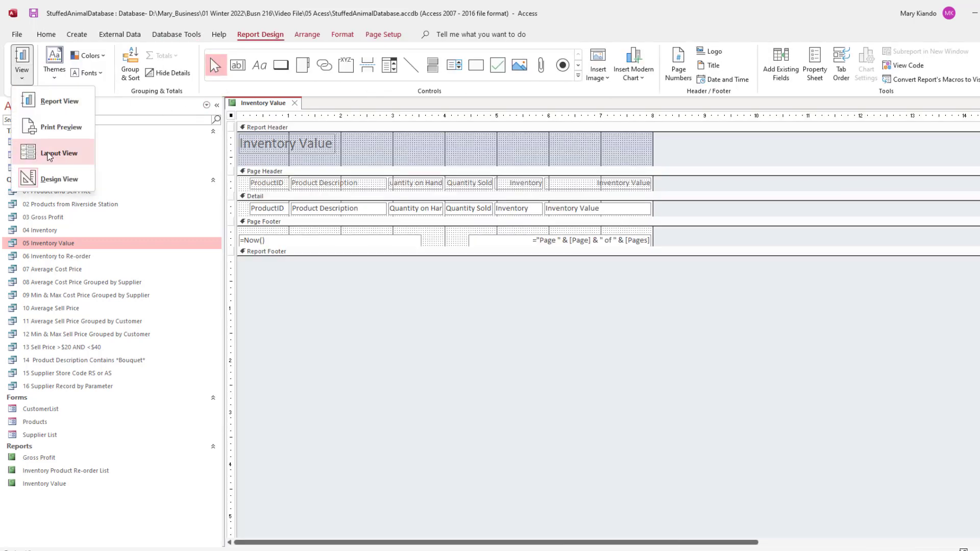
pyautogui.click(50, 154)
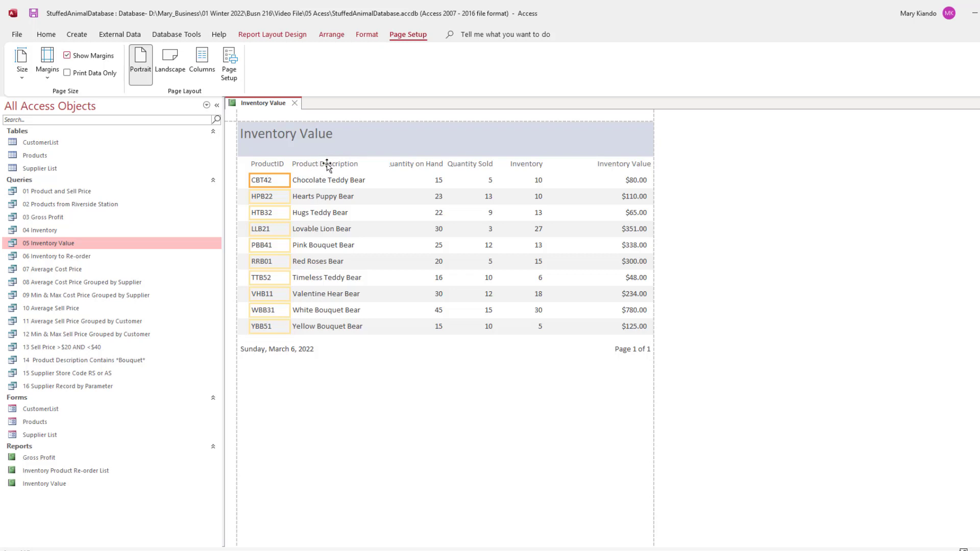
# - Widen the Quantity on Hand heading and its data to the left so that the full heading fits
pyautogui.click(415, 163)
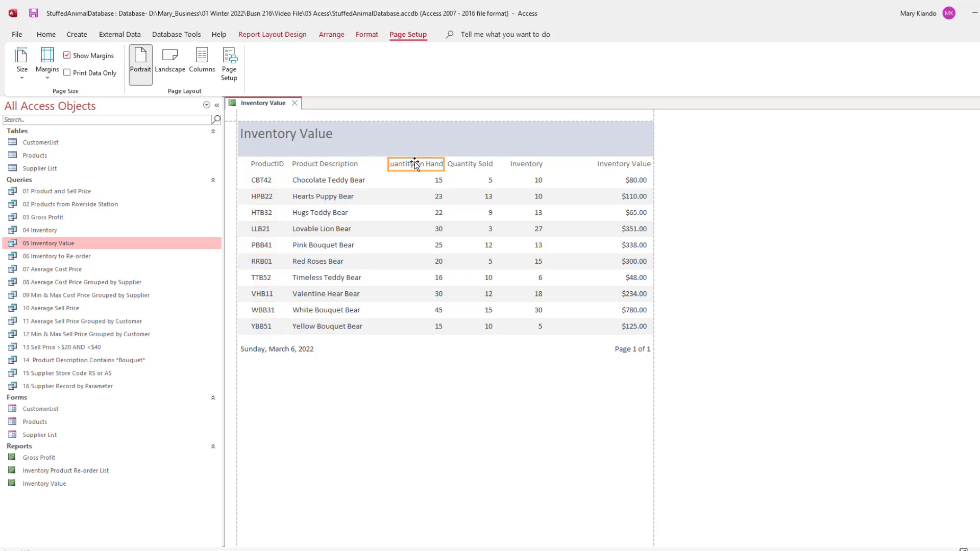
pyautogui.keyDown('shift'); pyautogui.click(421, 182); pyautogui.keyUp('shift')
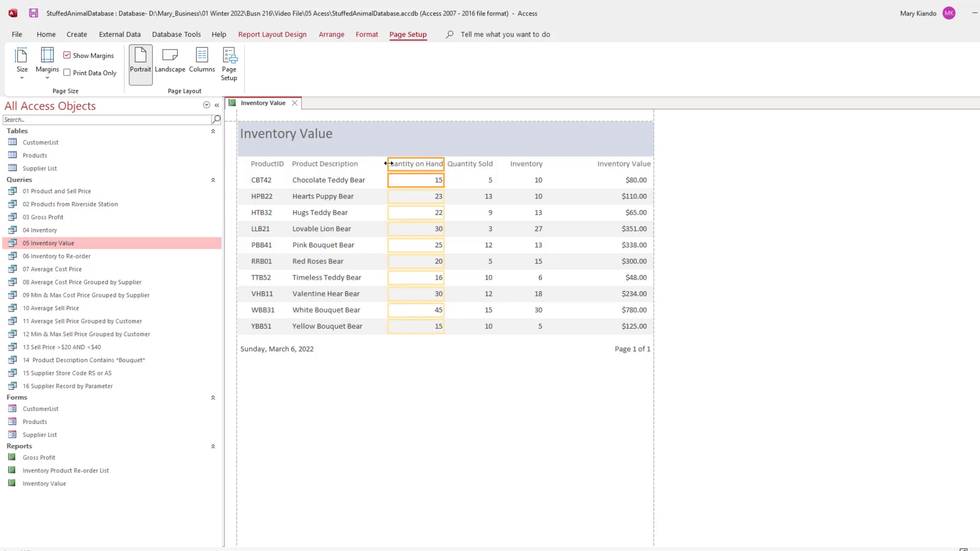
pyautogui.moveTo(389, 163); pyautogui.dragTo(368, 163)
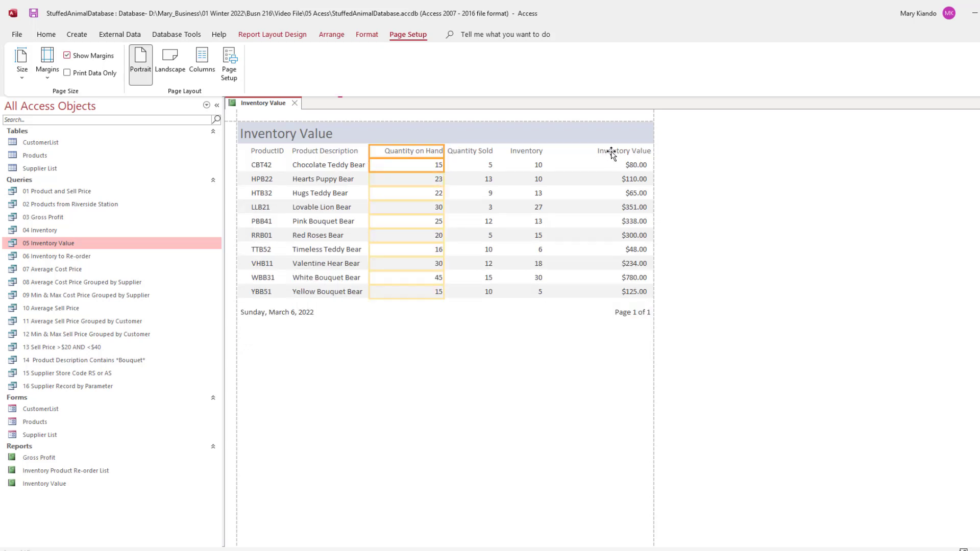
# - Narrow the Inventory Value heading and its data from their left edge, and nudge the column left toward Inventory
pyautogui.click(611, 153)
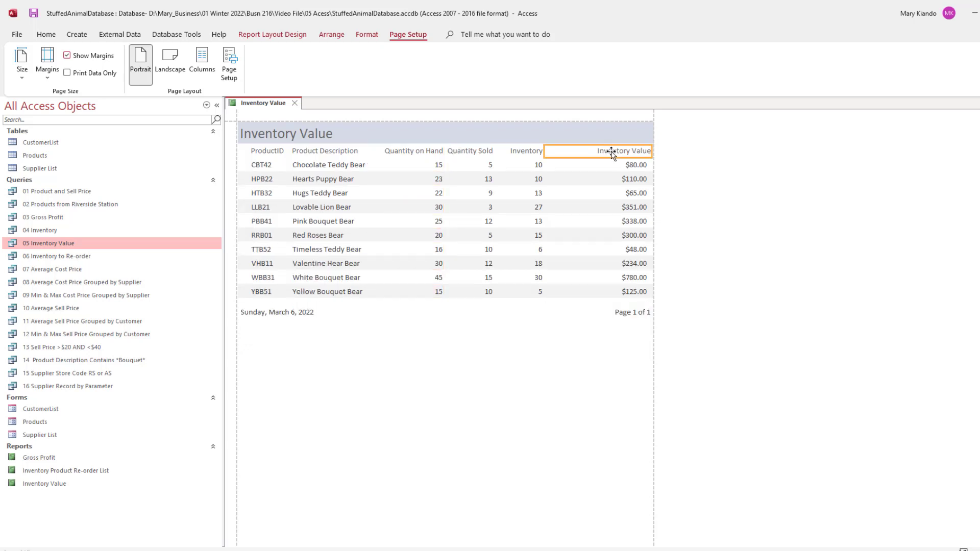
pyautogui.click(616, 165)
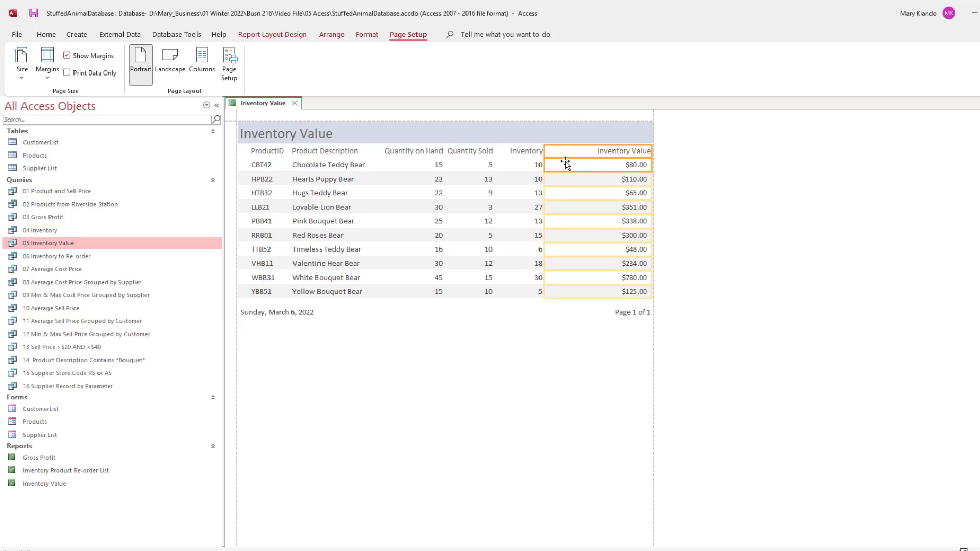
pyautogui.moveTo(544, 149); pyautogui.dragTo(570, 159)
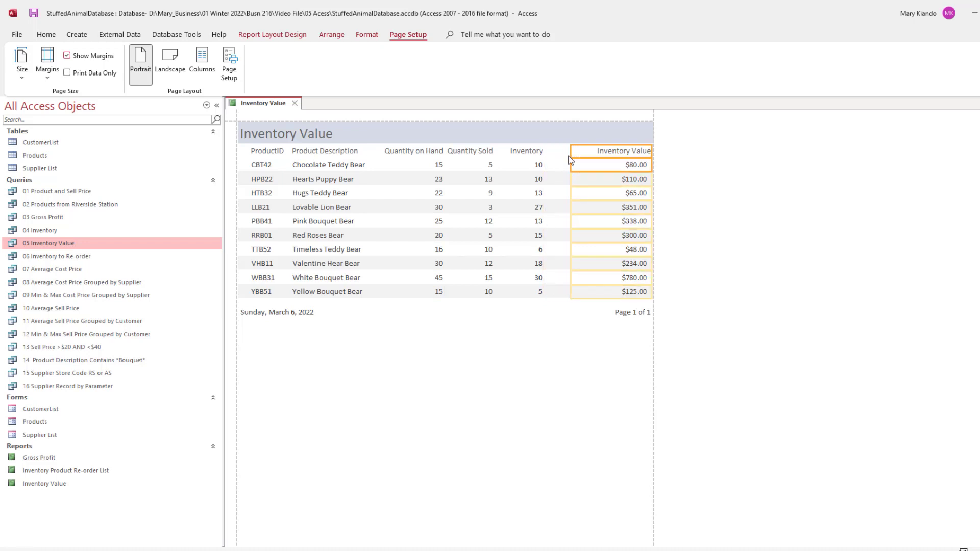
pyautogui.press('Left')
pyautogui.press('Left')
pyautogui.press('Left')
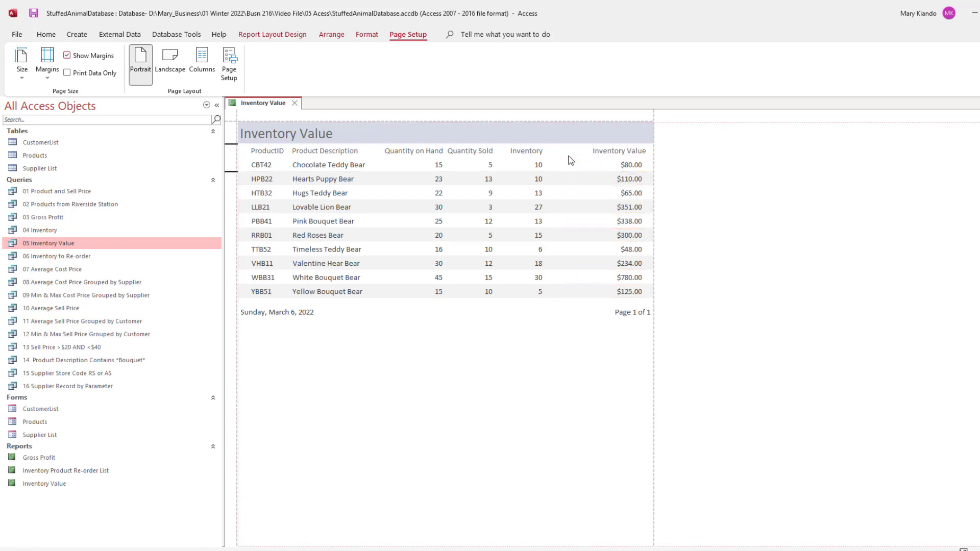
pyautogui.press('Left')
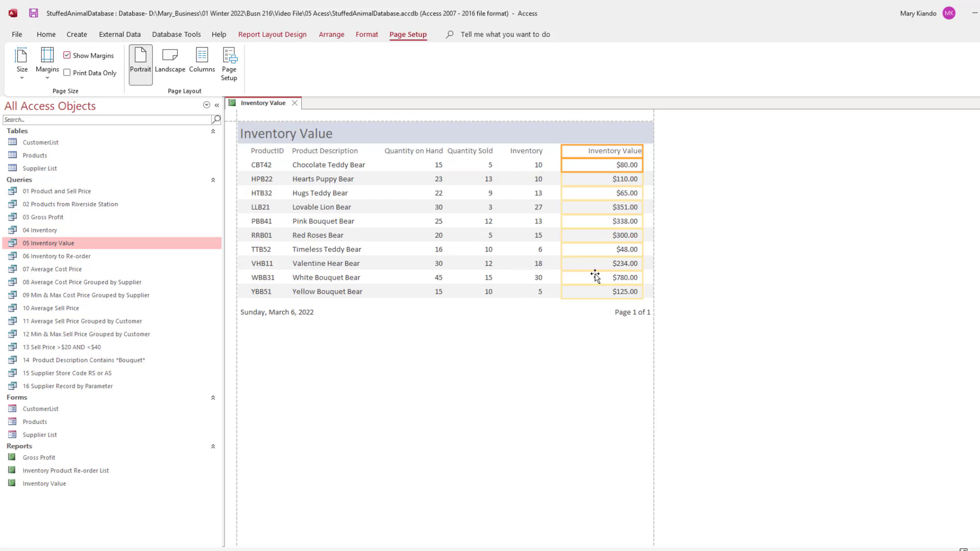
# - Center the data in the Quantity on Hand, Quantity Sold, Inventory and Inventory Value columns
pyautogui.click(430, 166)
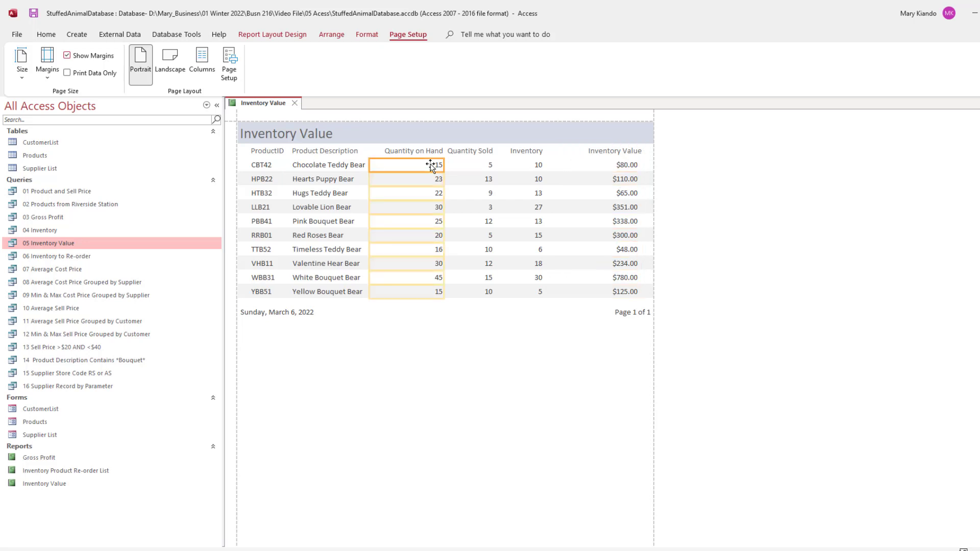
pyautogui.click(367, 34)
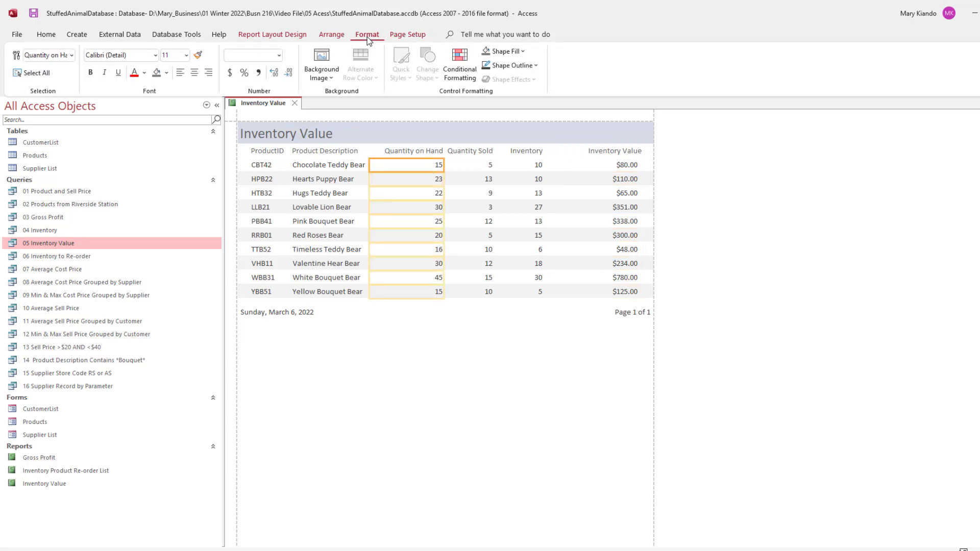
pyautogui.click(196, 76)
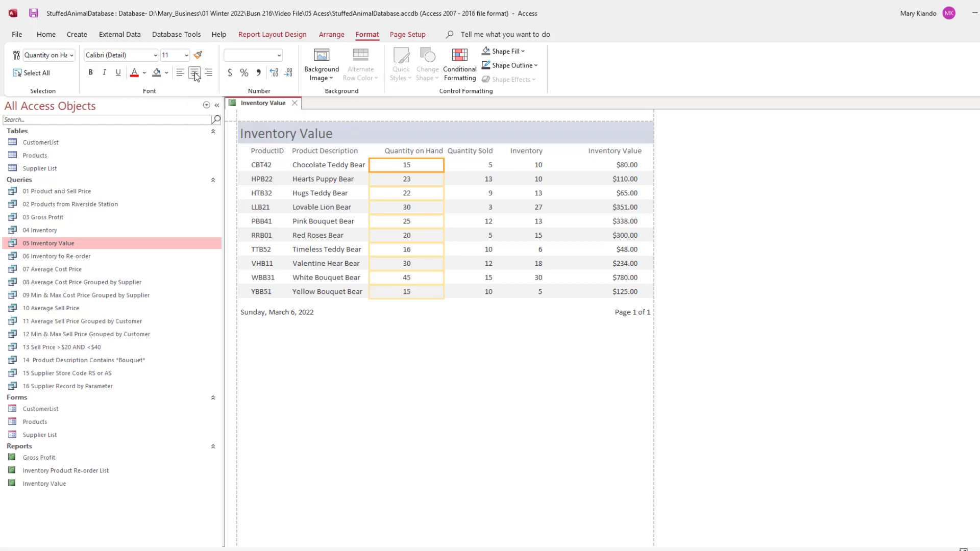
pyautogui.click(479, 164)
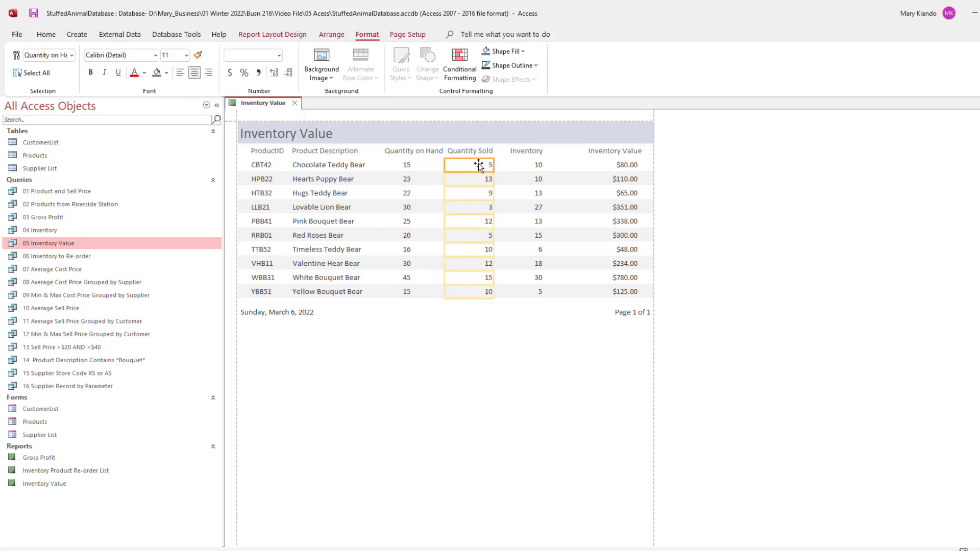
pyautogui.click(195, 73)
pyautogui.click(534, 165)
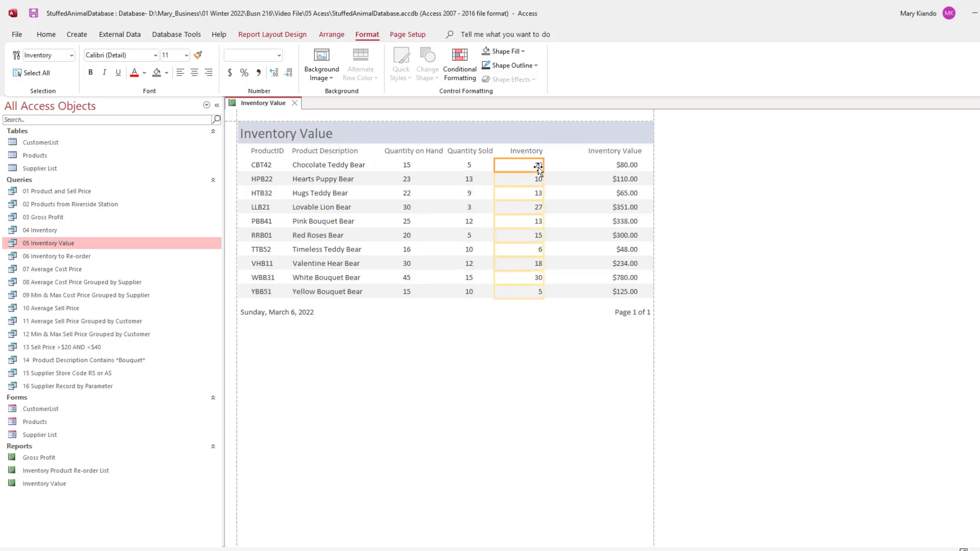
pyautogui.click(194, 72)
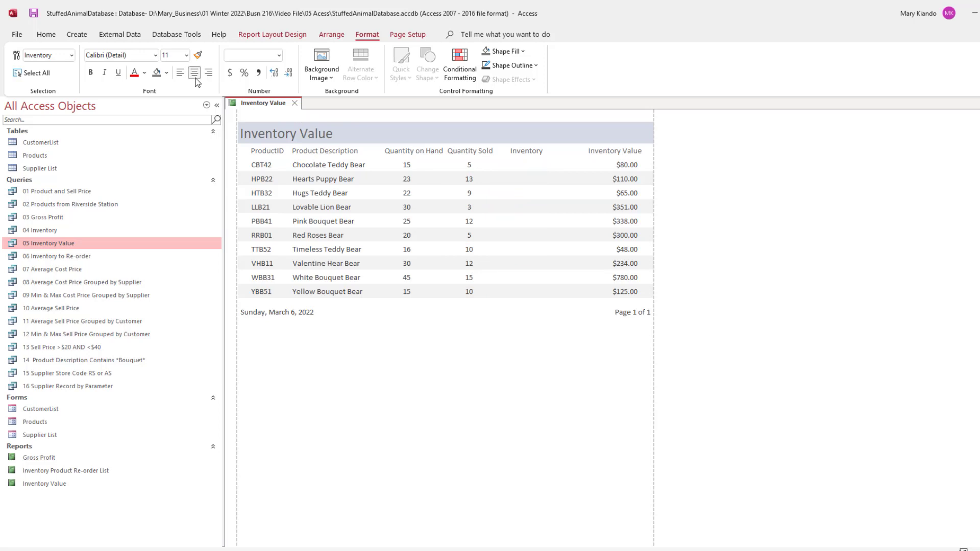
pyautogui.click(616, 166)
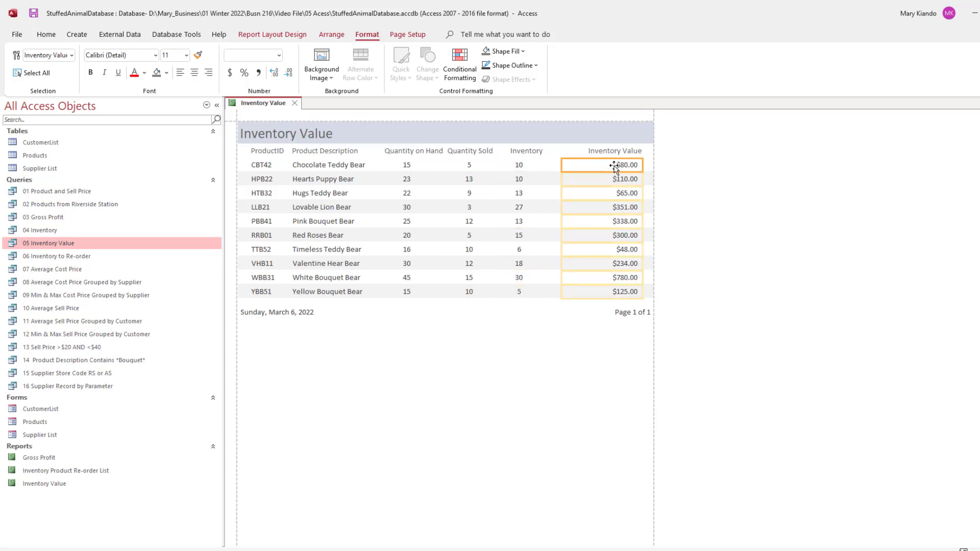
pyautogui.click(194, 72)
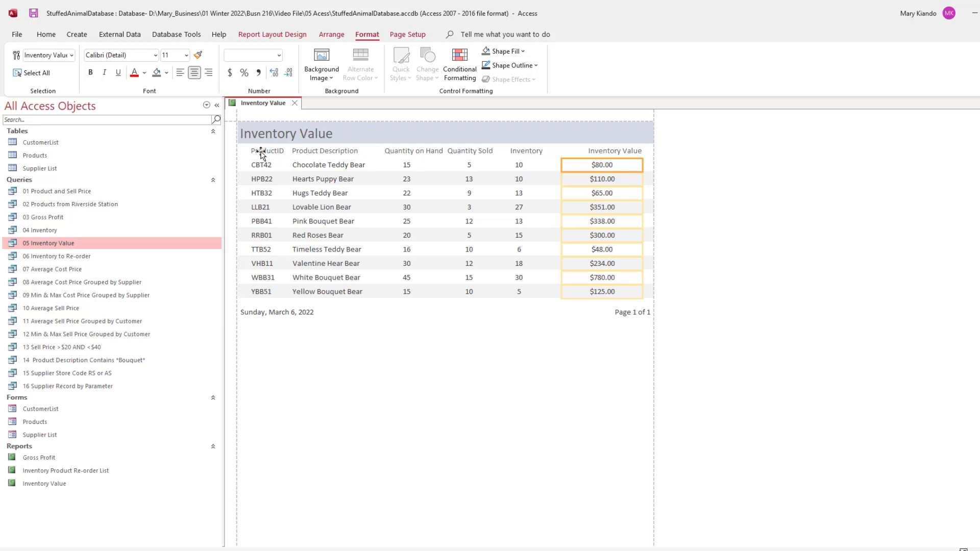
# - Make all six column headings, from ProductID to Inventory Value, bold at font size 12
pyautogui.click(261, 153)
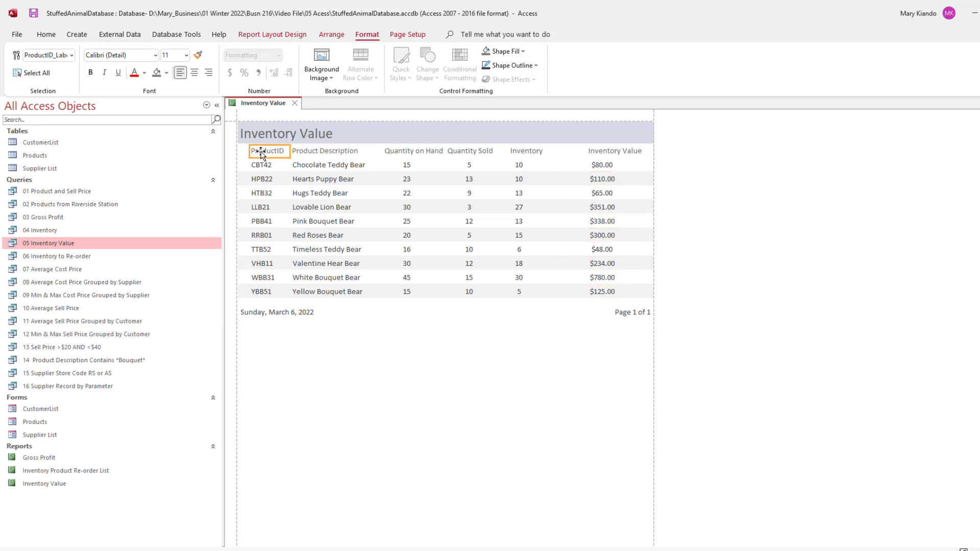
pyautogui.keyDown('shift'); pyautogui.click(319, 153); pyautogui.keyUp('shift')
pyautogui.keyDown('shift'); pyautogui.click(405, 154); pyautogui.keyUp('shift')
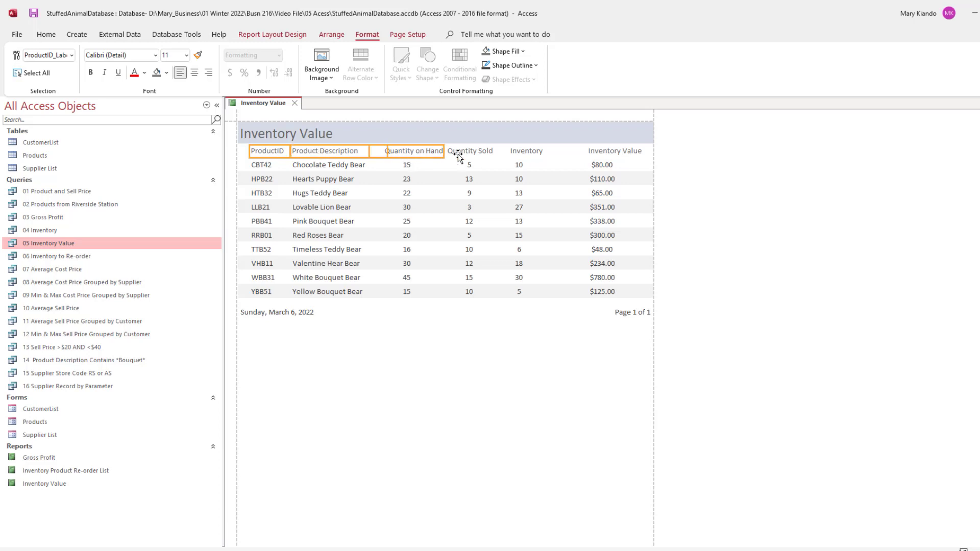
pyautogui.keyDown('shift'); pyautogui.click(512, 151); pyautogui.keyUp('shift')
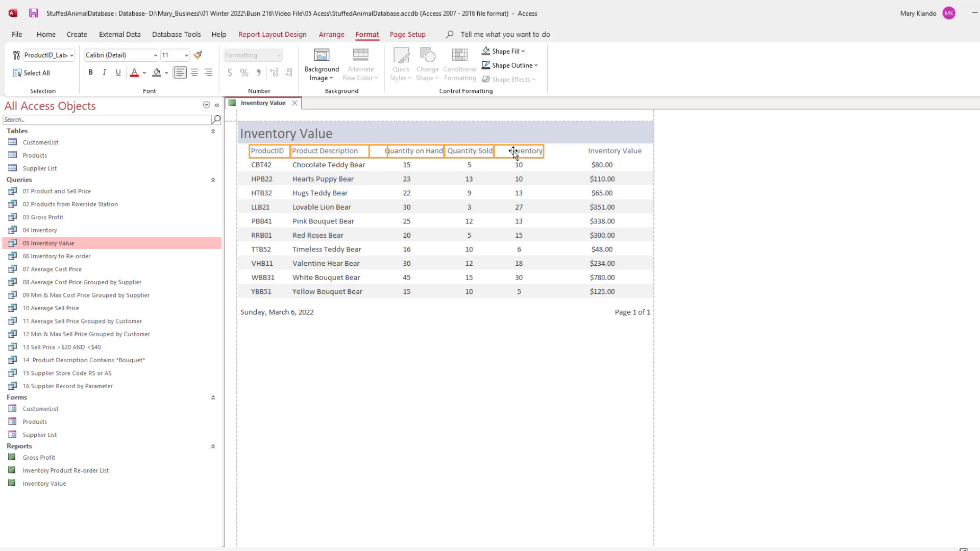
pyautogui.keyDown('shift'); pyautogui.click(600, 150); pyautogui.keyUp('shift')
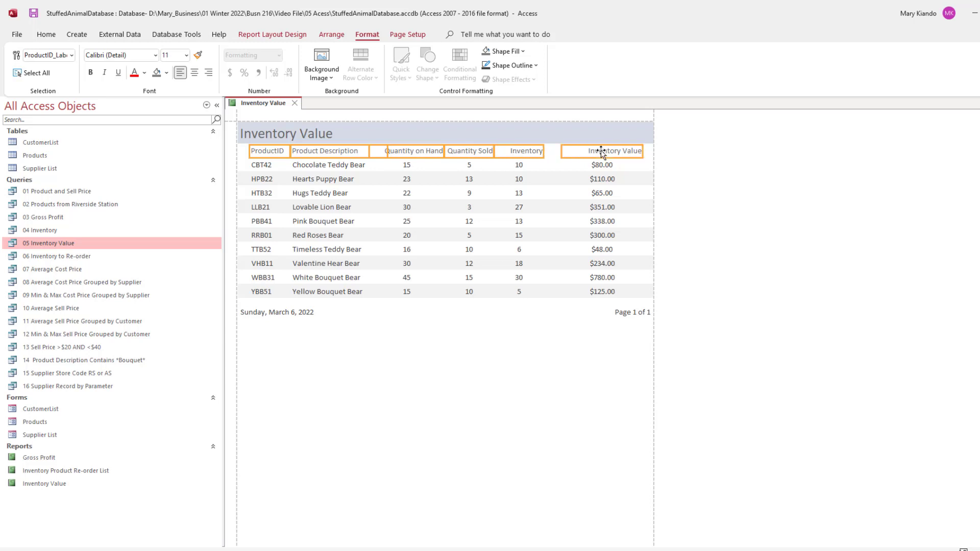
pyautogui.click(90, 72)
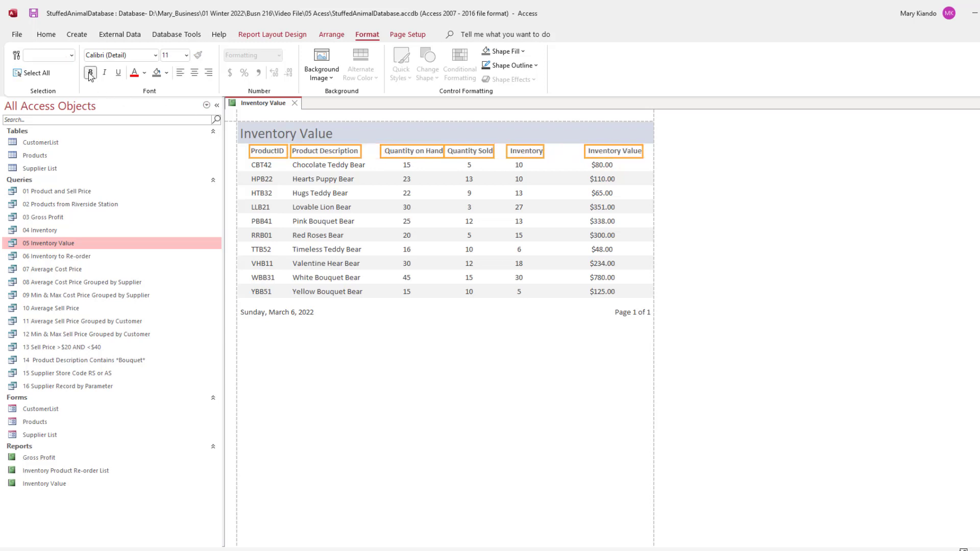
pyautogui.click(187, 55)
pyautogui.click(174, 118)
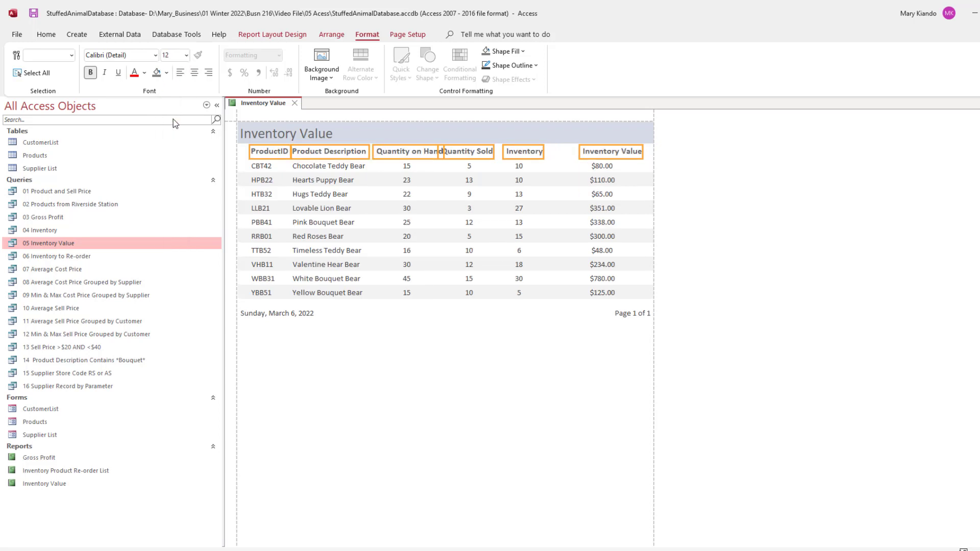
pyautogui.click(389, 134)
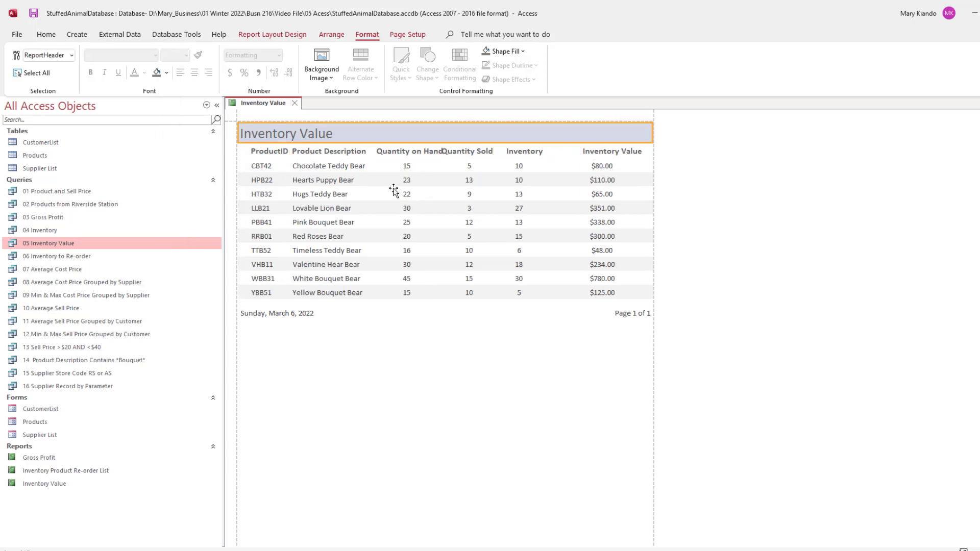
# - Widen the Quantity on Hand heading and its data slightly from their left edge
pyautogui.click(399, 151)
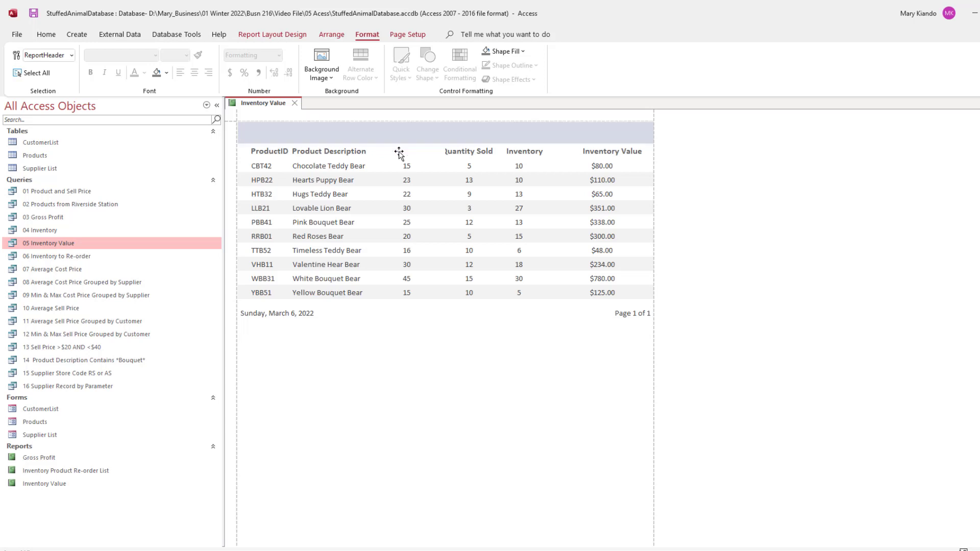
pyautogui.keyDown('ctrl'); pyautogui.click(388, 166); pyautogui.keyUp('ctrl')
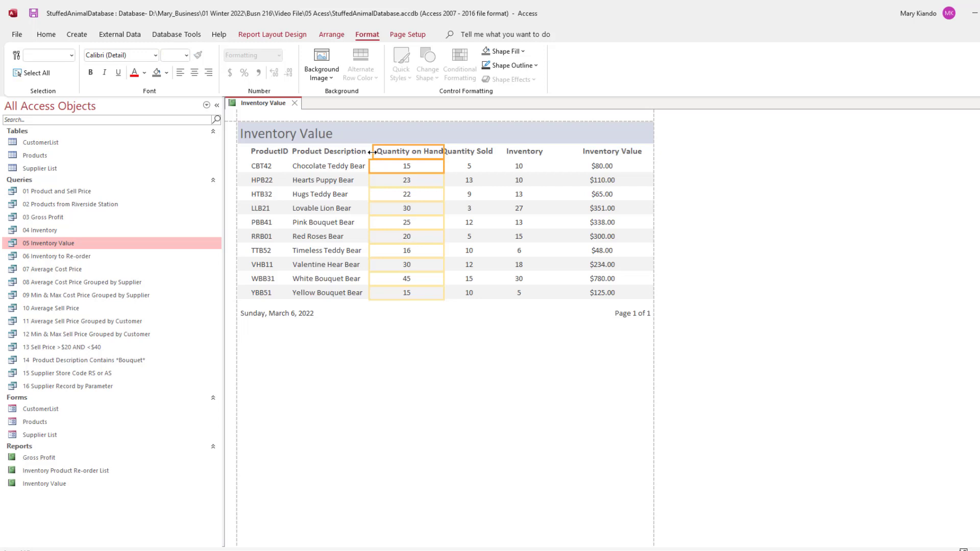
pyautogui.moveTo(372, 152); pyautogui.dragTo(367, 153)
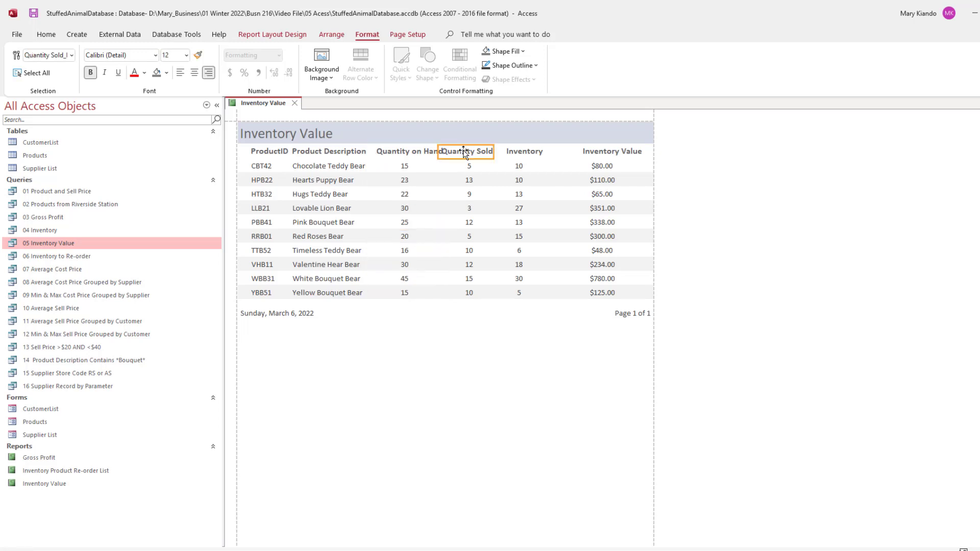
# - Nudge the Quantity Sold heading and its data right, clear of the Quantity on Hand heading
pyautogui.click(464, 167)
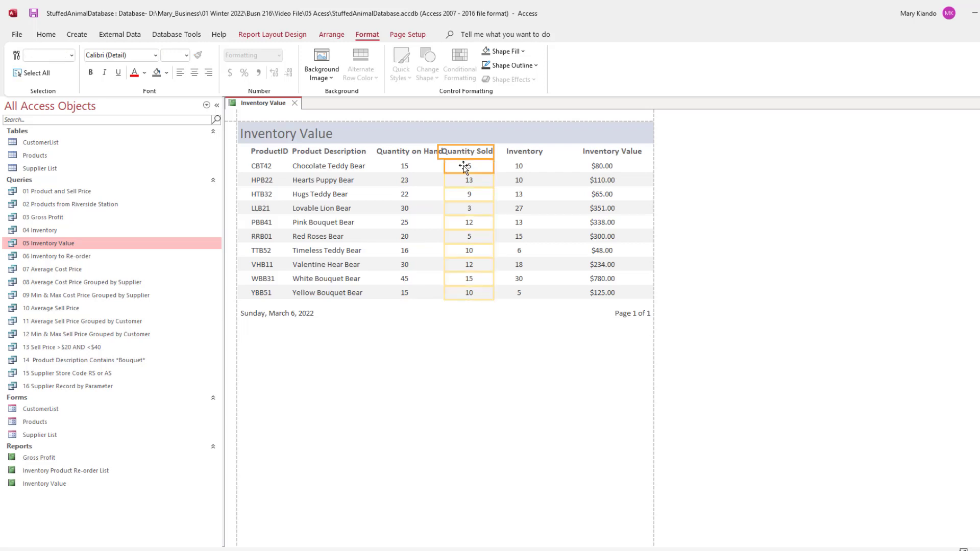
pyautogui.press('Right')
pyautogui.press('Right')
pyautogui.press('Right')
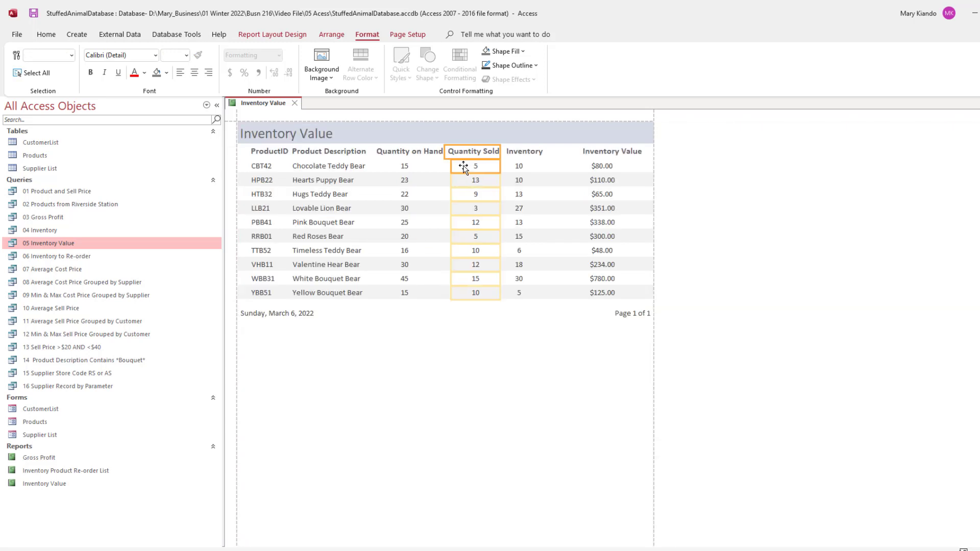
pyautogui.press('Right')
pyautogui.press('Right')
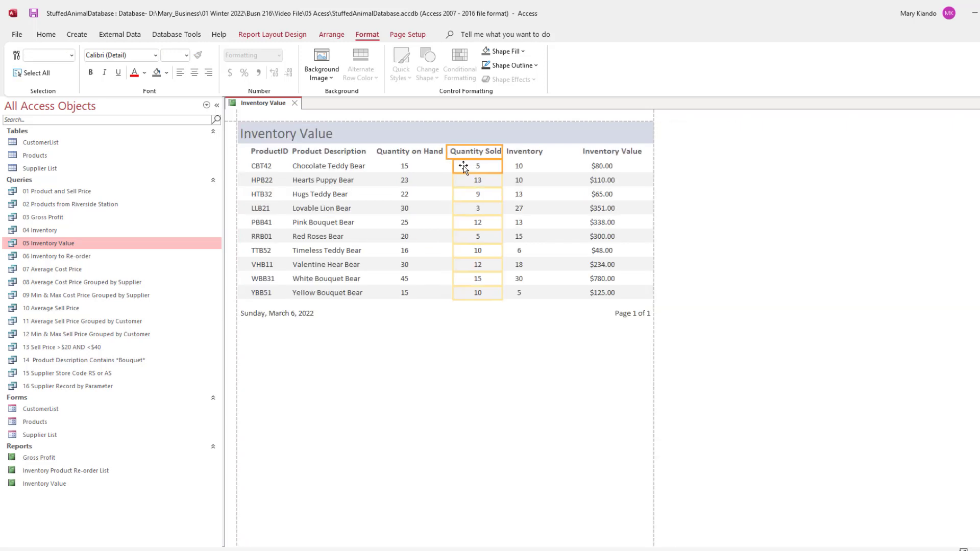
# - Nudge the Inventory heading and its data right to separate them from Quantity Sold, and close the Inventory Value report
pyautogui.click(522, 153)
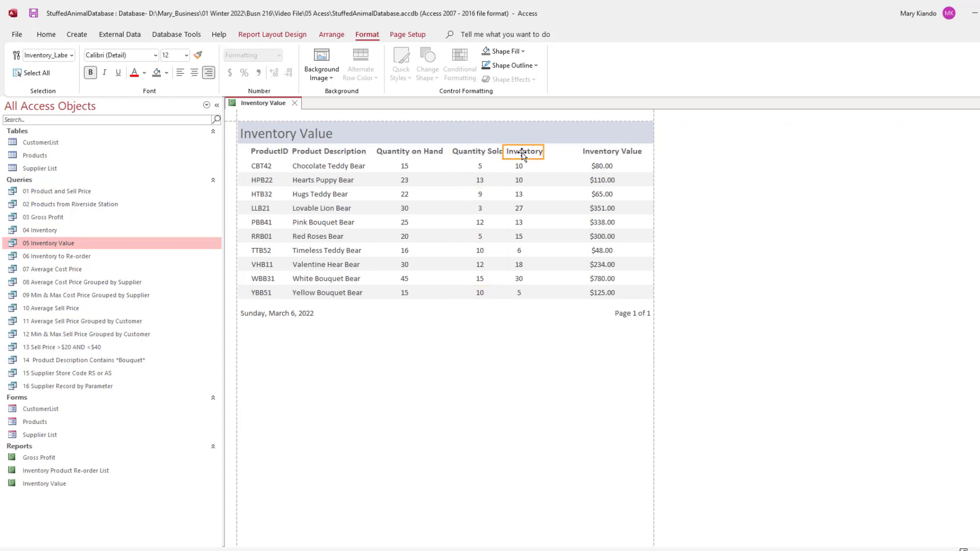
pyautogui.click(526, 168)
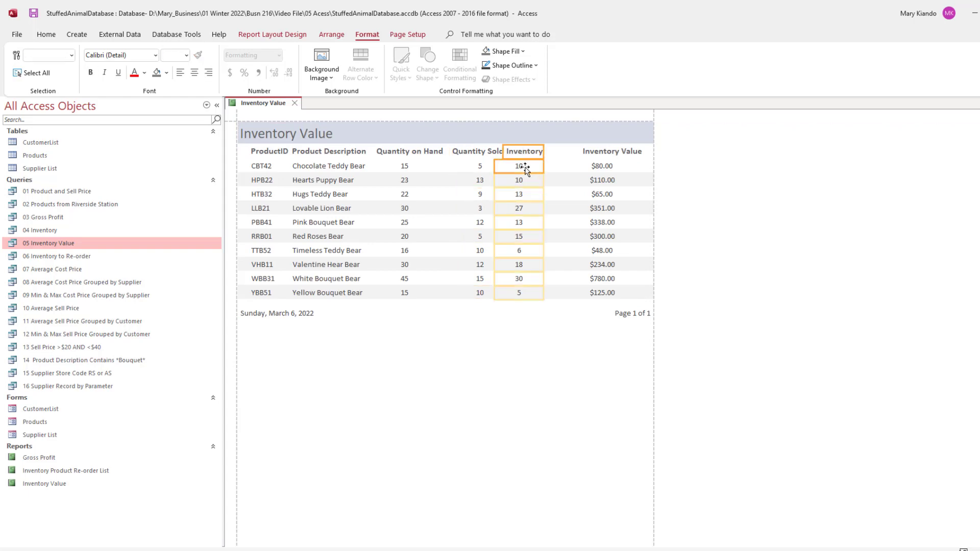
pyautogui.press('Right')
pyautogui.press('Right')
pyautogui.press('Right')
pyautogui.press('Right')
pyautogui.press('Right')
pyautogui.press('Right')
pyautogui.press('Right')
pyautogui.press('Right')
pyautogui.press('Right')
pyautogui.press('Right')
pyautogui.click(414, 133)
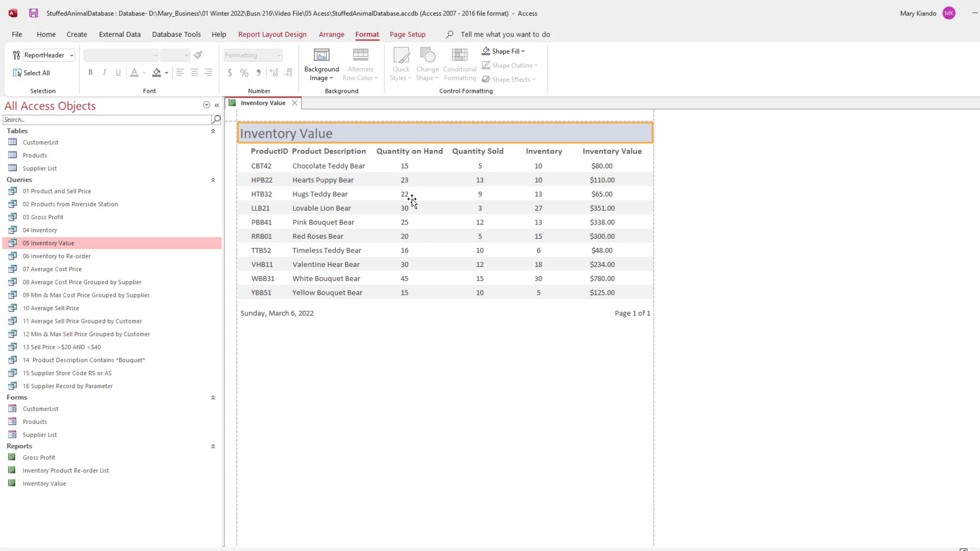
pyautogui.click(294, 103)
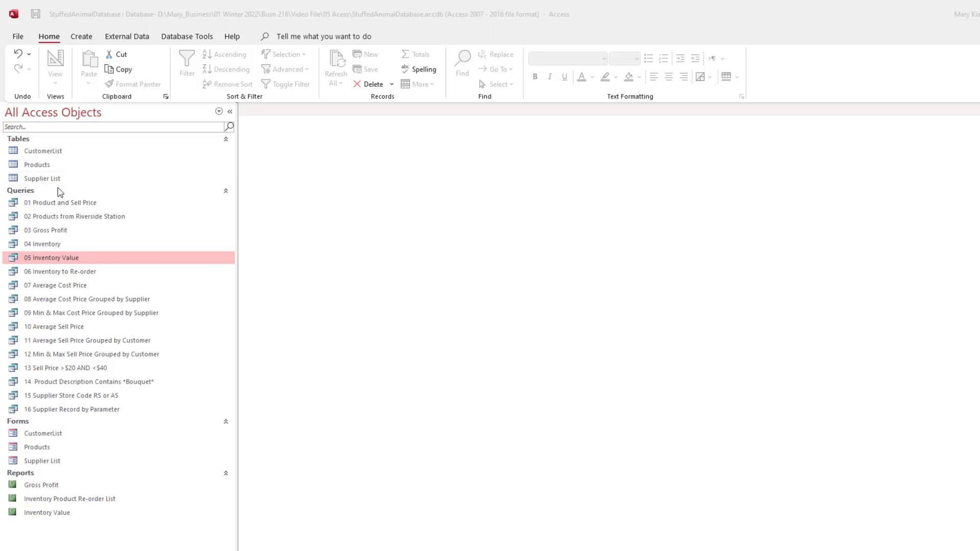
# - Start mailing labels from the CustomerList table, using Avery C2163 sheet-feed labels and black Arial 12 Medium text
pyautogui.click(48, 153)
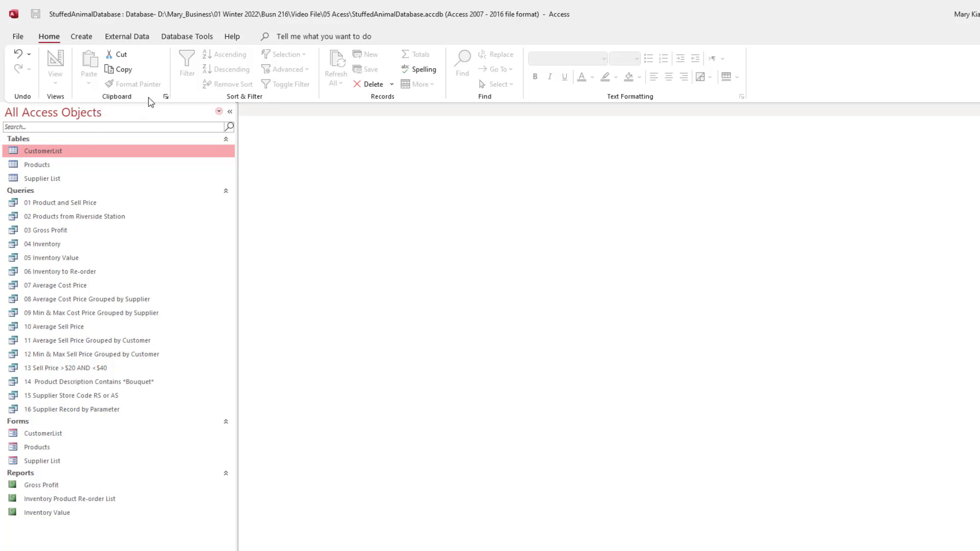
pyautogui.click(81, 36)
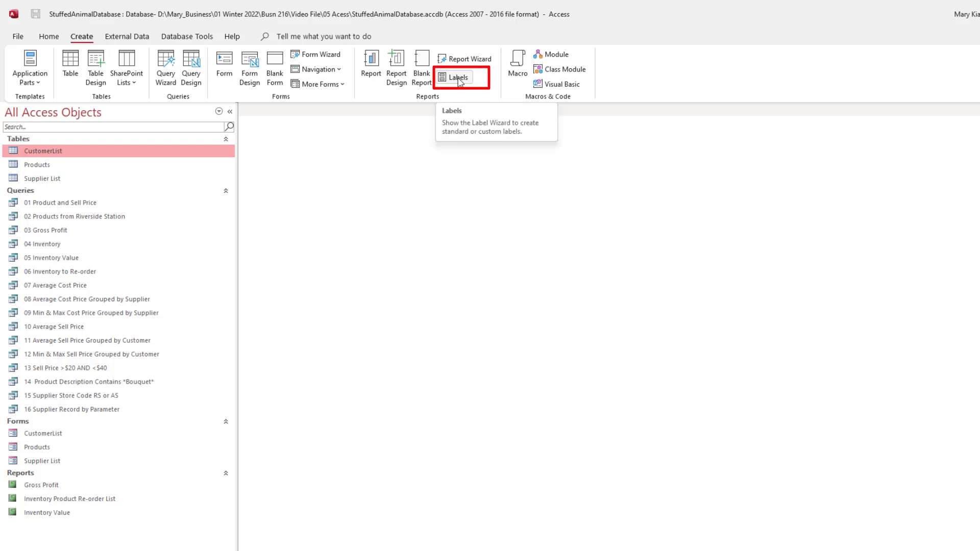
pyautogui.click(458, 79)
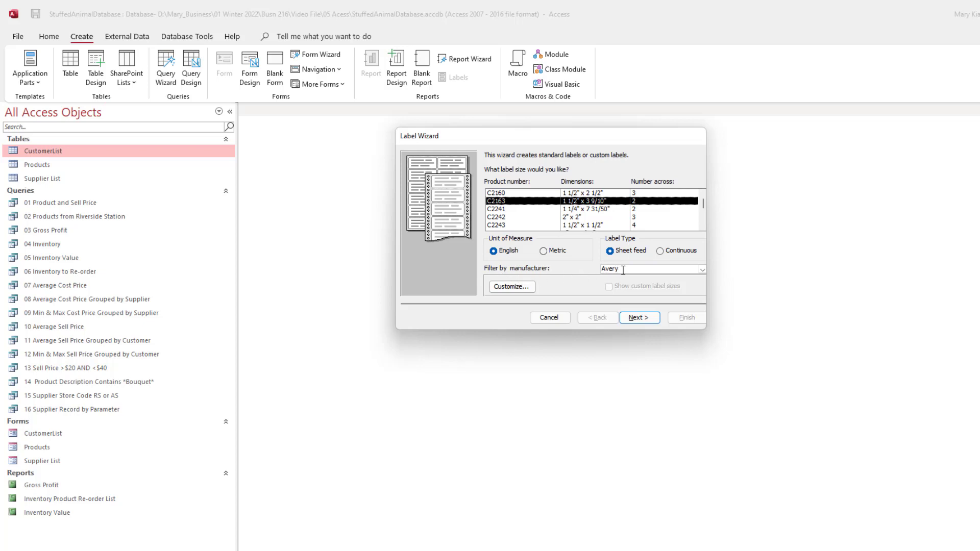
pyautogui.click(636, 318)
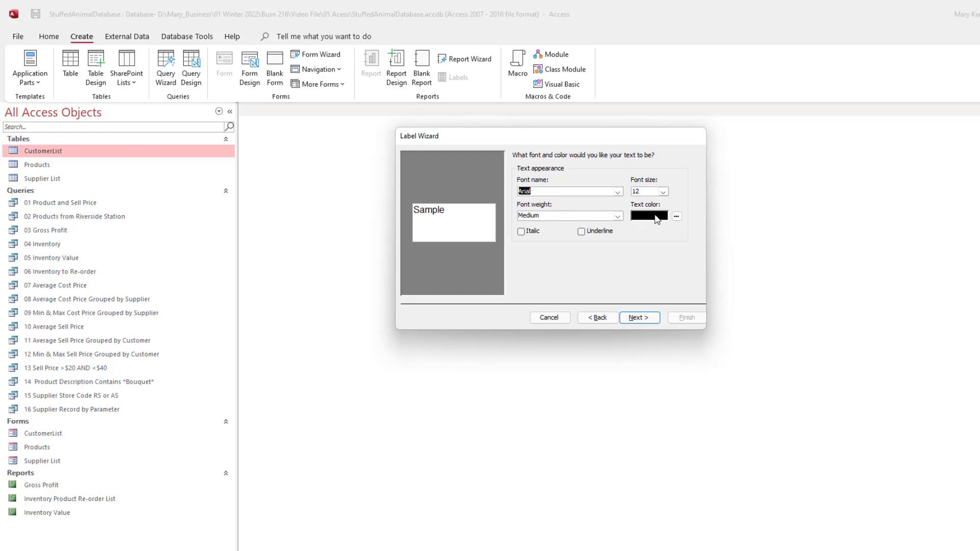
pyautogui.click(644, 323)
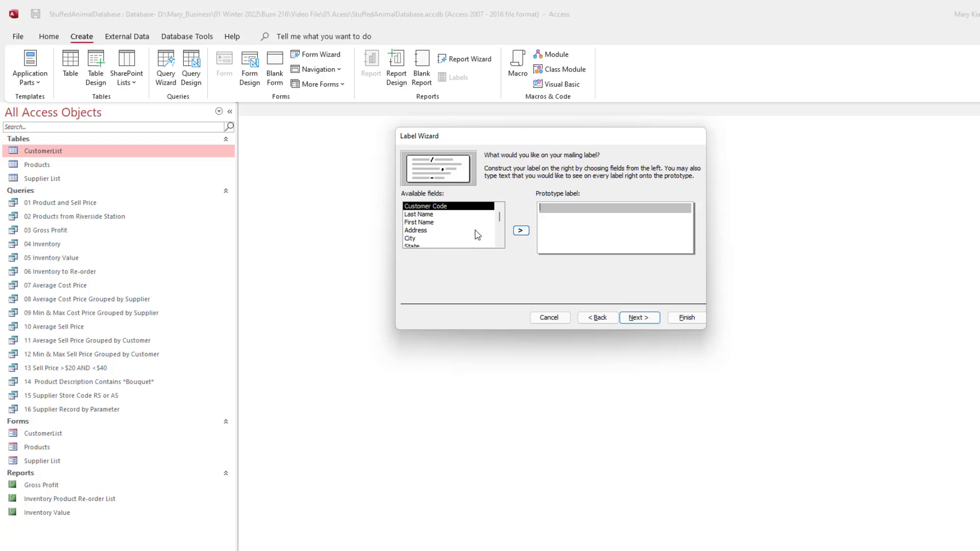
# - Place First Name and Last Name, separated by a space, on the prototype label's first line and go to the second line
pyautogui.click(426, 223)
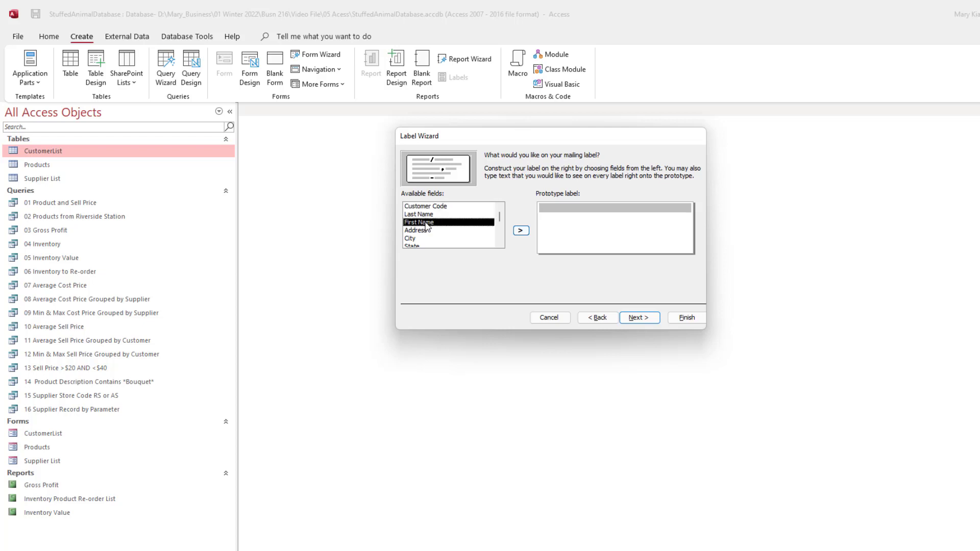
pyautogui.click(521, 231)
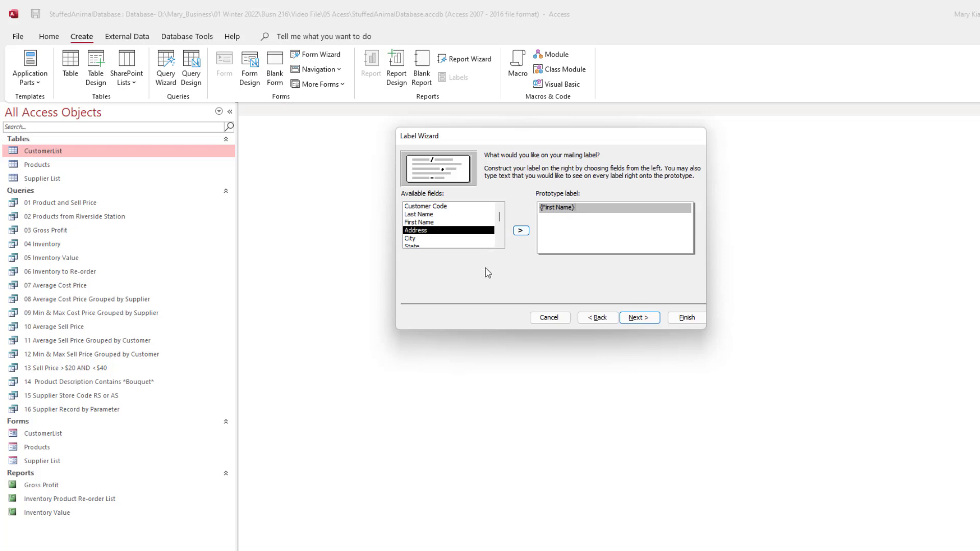
pyautogui.click(426, 215)
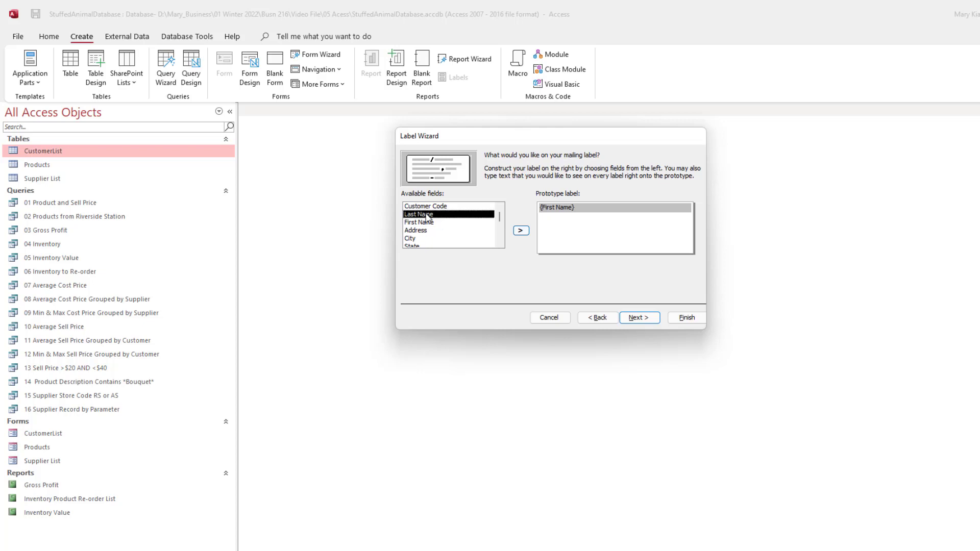
pyautogui.click(521, 231)
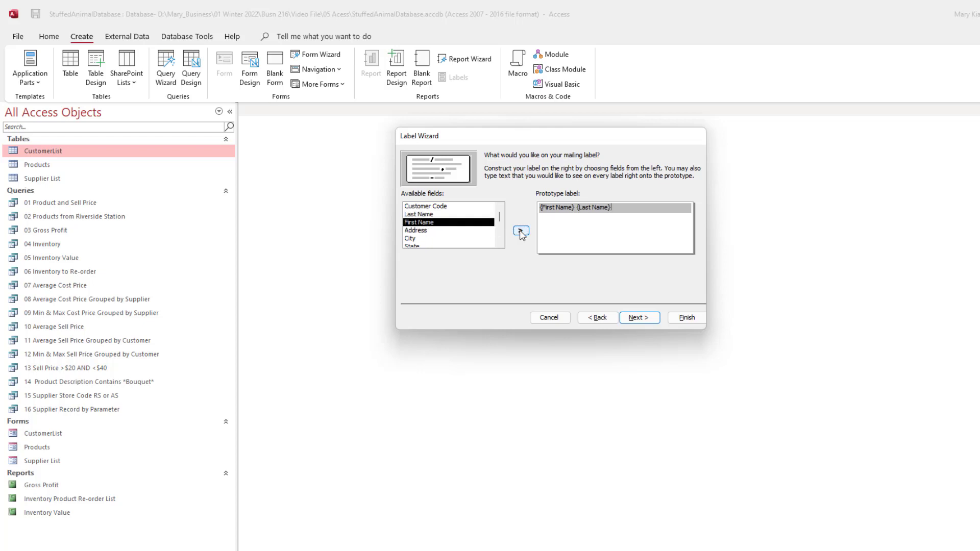
pyautogui.click(586, 215)
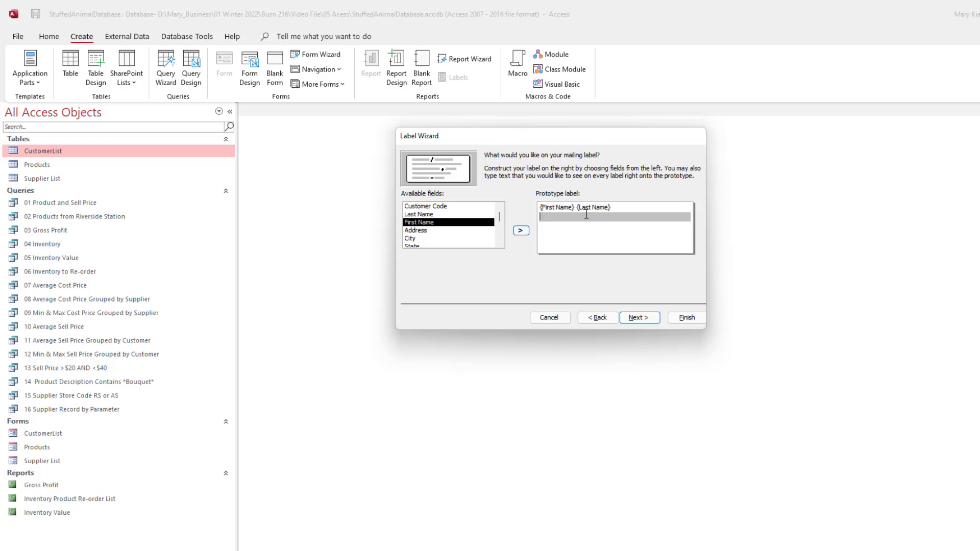
# - Put Address on the prototype label's second line and City, State and Zip on the third, with a comma after City
pyautogui.click(433, 231)
pyautogui.click(521, 230)
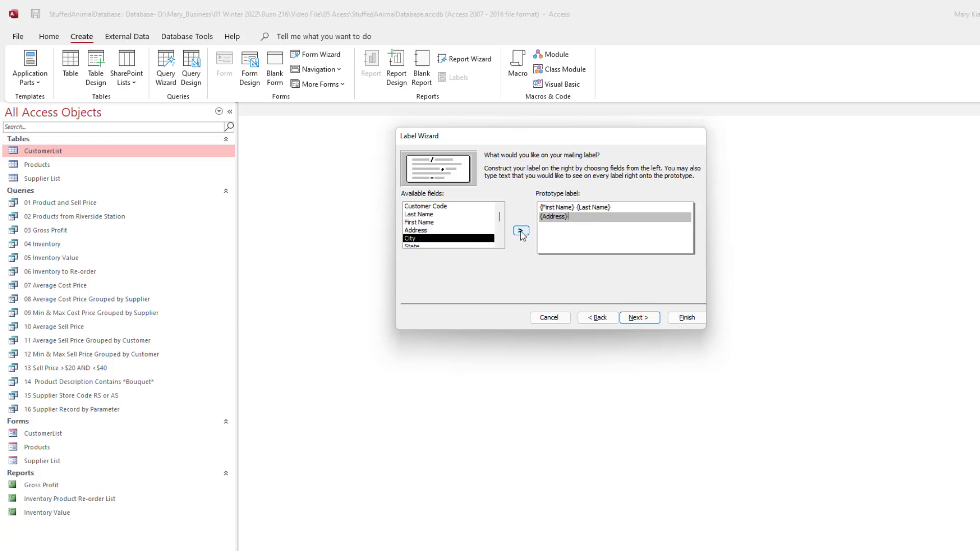
pyautogui.press('Return')
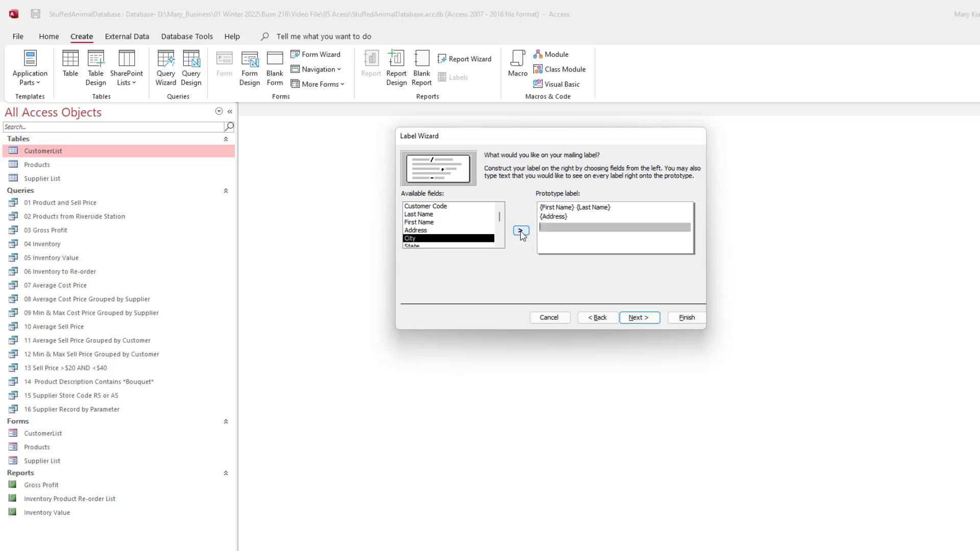
pyautogui.click(432, 239)
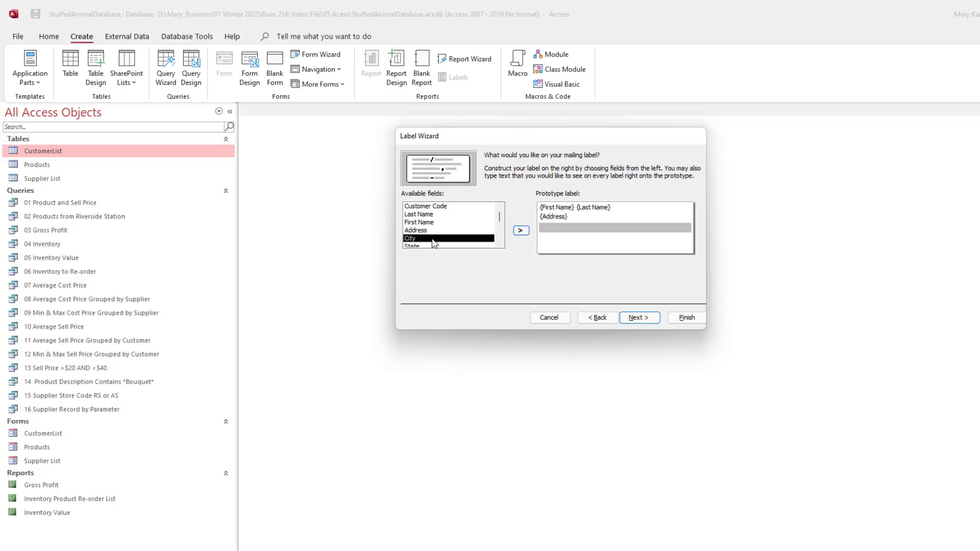
pyautogui.click(521, 230)
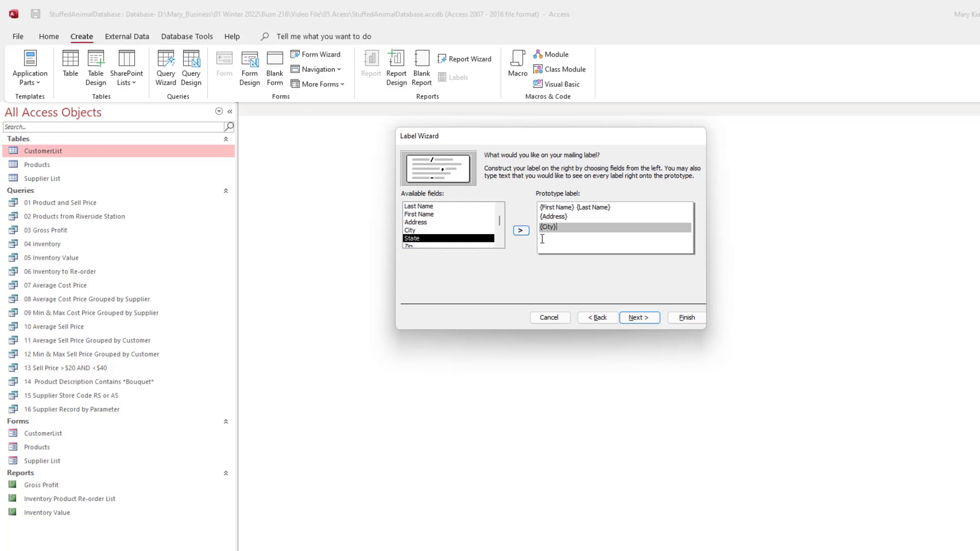
pyautogui.write(',')
pyautogui.click(520, 230)
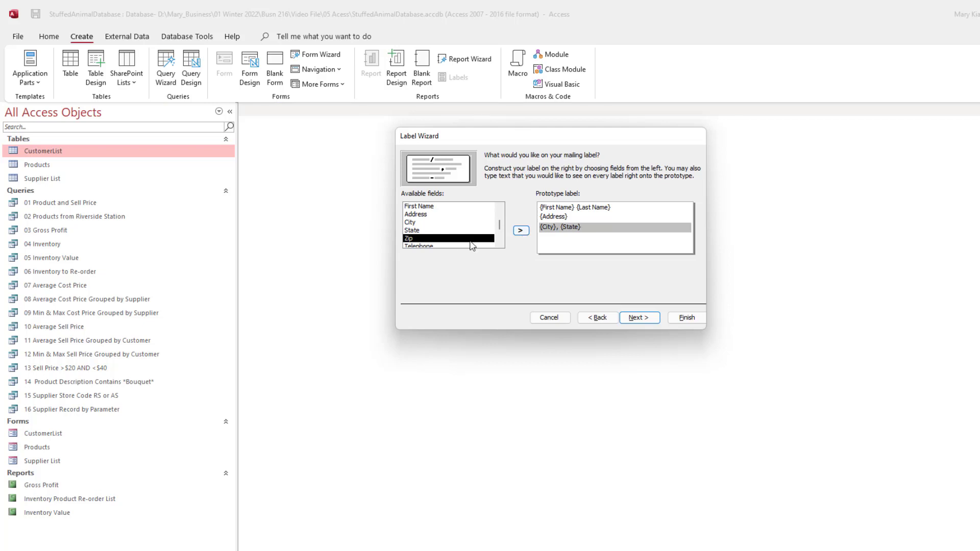
pyautogui.click(520, 231)
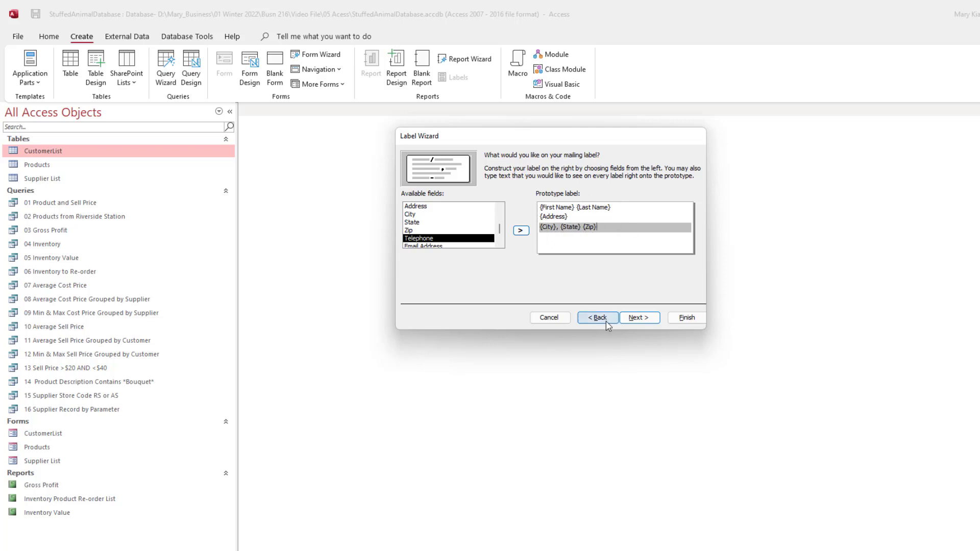
pyautogui.click(639, 317)
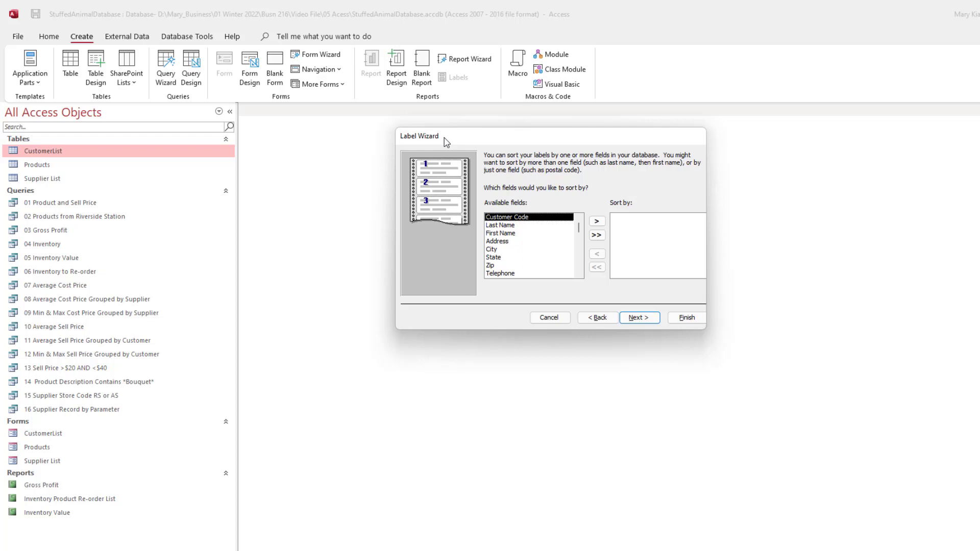
# - Sort the labels by First Name, and finish the wizard with the report named CustomerList Mailing Labels, shown as it will print
pyautogui.click(502, 234)
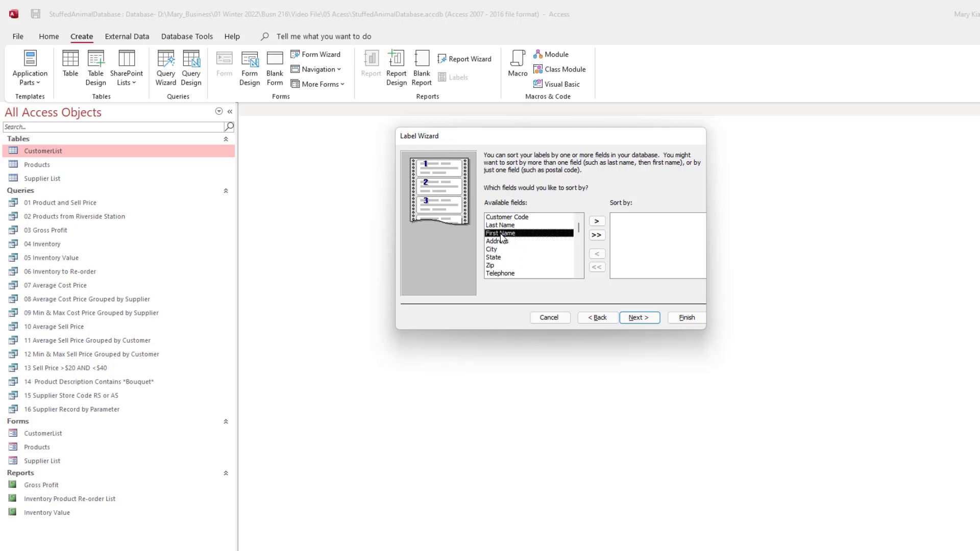
pyautogui.click(597, 222)
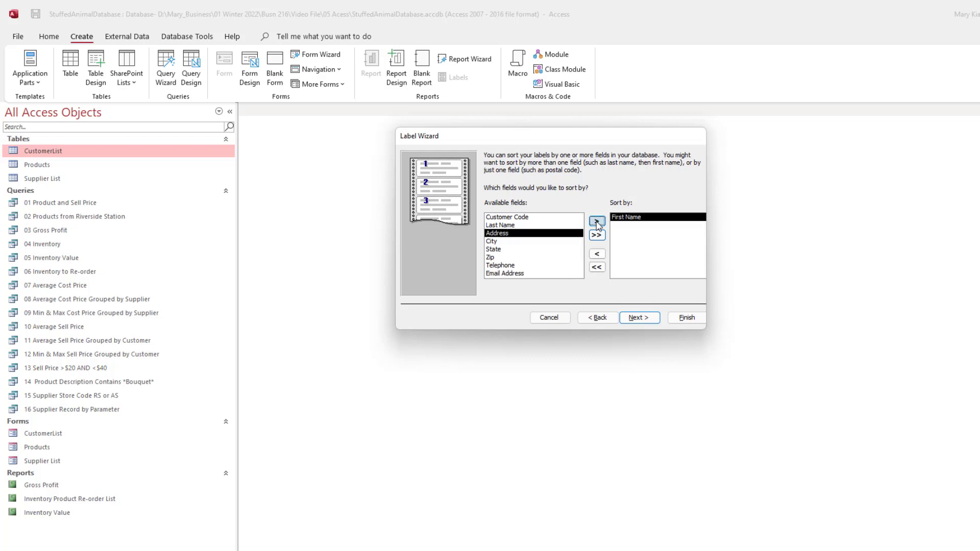
pyautogui.click(643, 320)
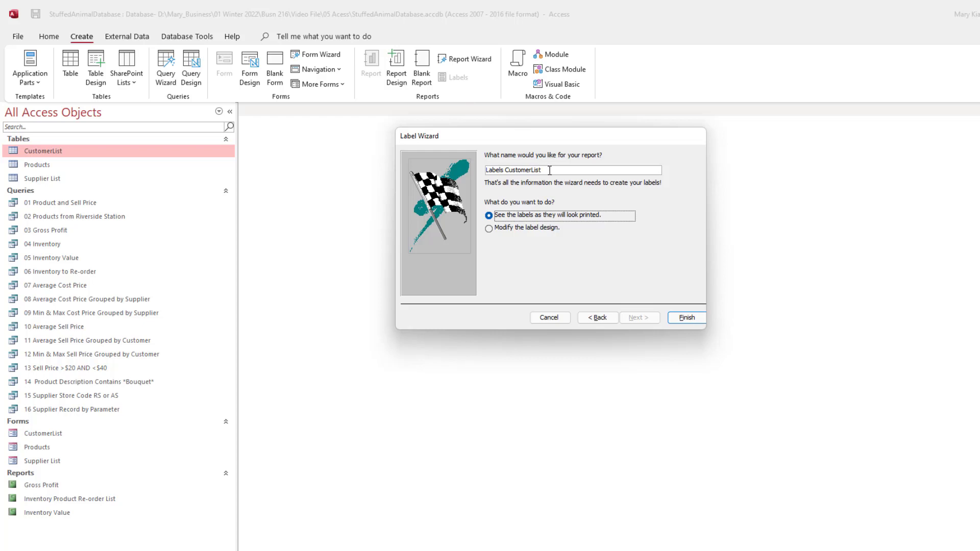
pyautogui.moveTo(549, 170); pyautogui.dragTo(484, 170)
pyautogui.write('CustomerList Mailing Labels')
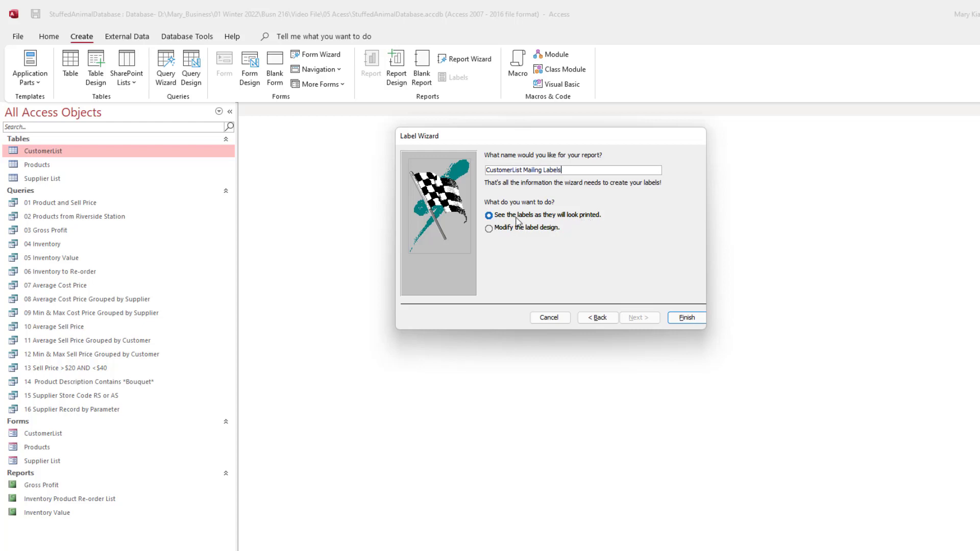
pyautogui.click(686, 317)
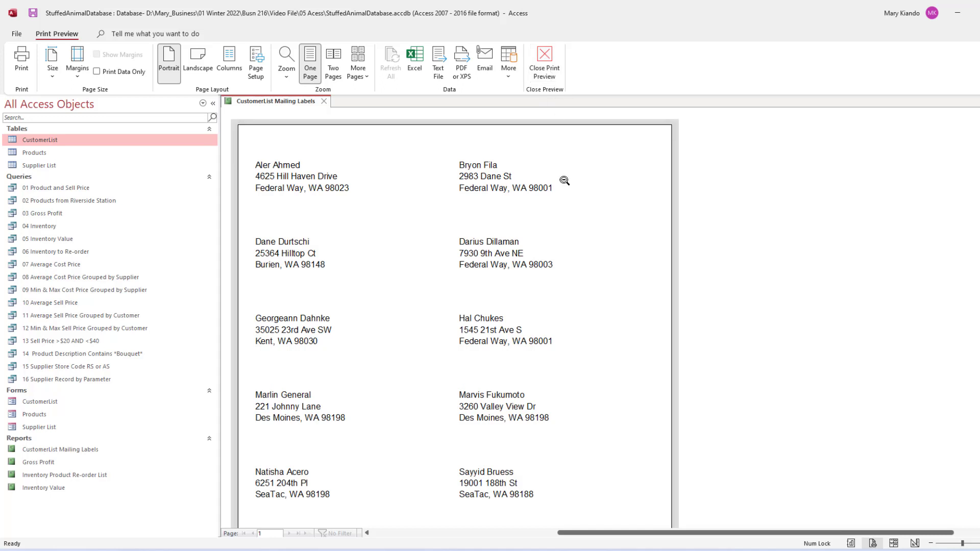
# - Review the customer labels in Print Preview, Design View, Layout View and Report View, and close the report
pyautogui.scroll(-3, 478, 256)
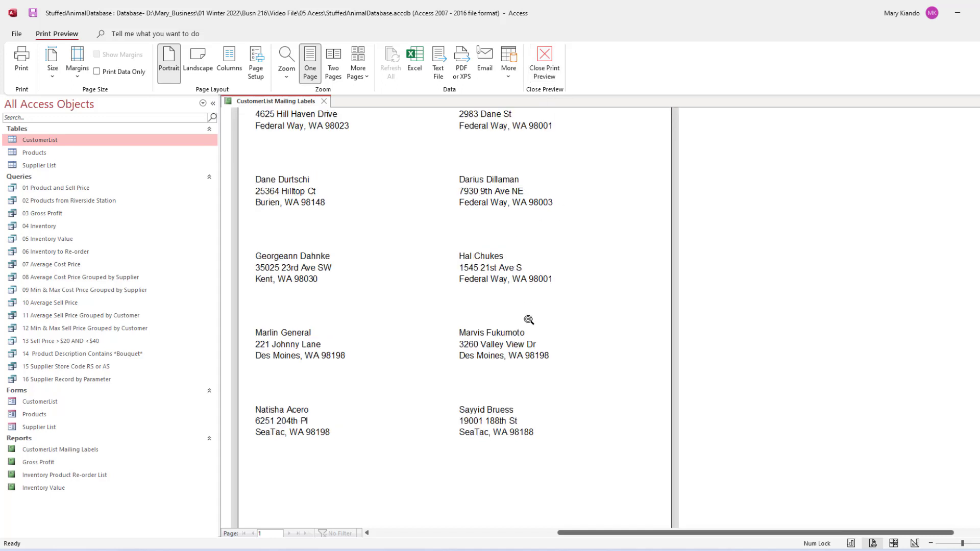
pyautogui.scroll(2, 521, 316)
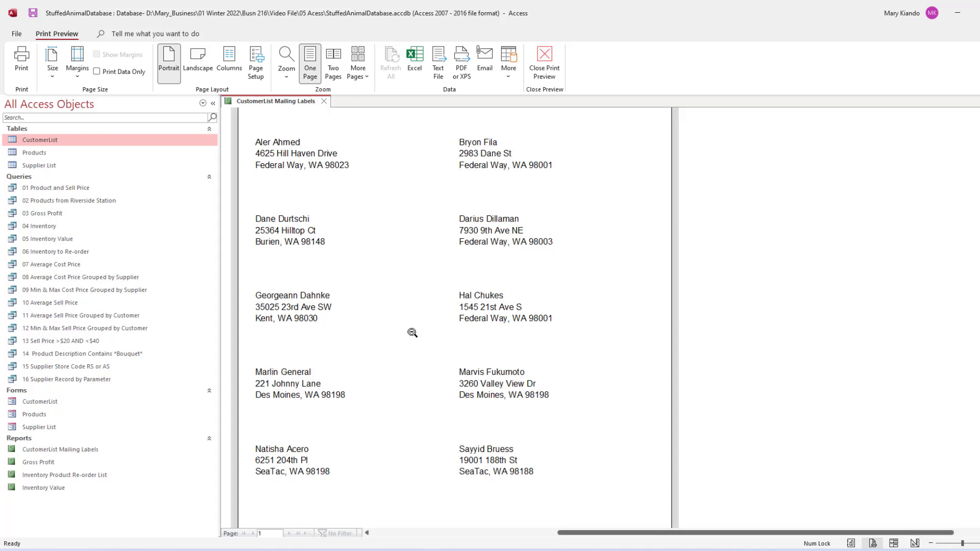
pyautogui.click(550, 64)
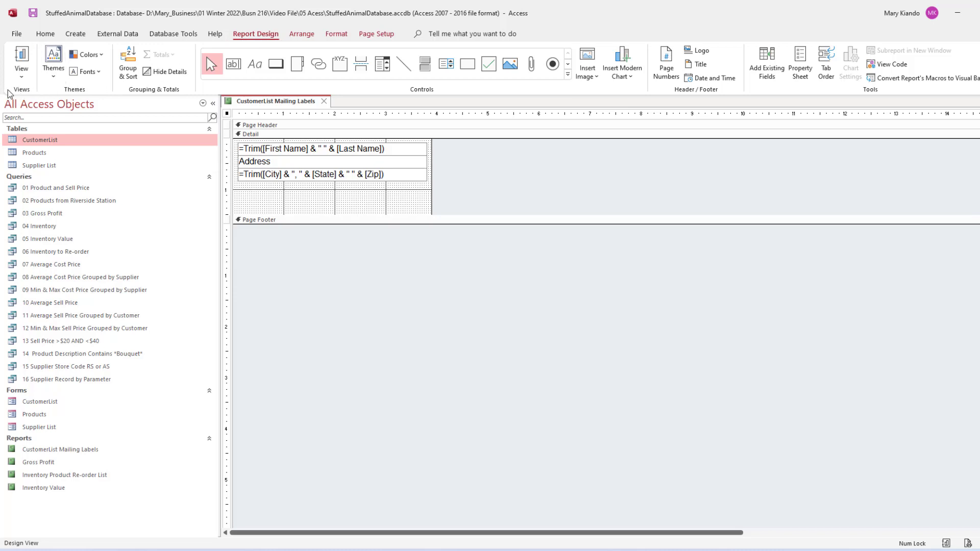
pyautogui.click(20, 78)
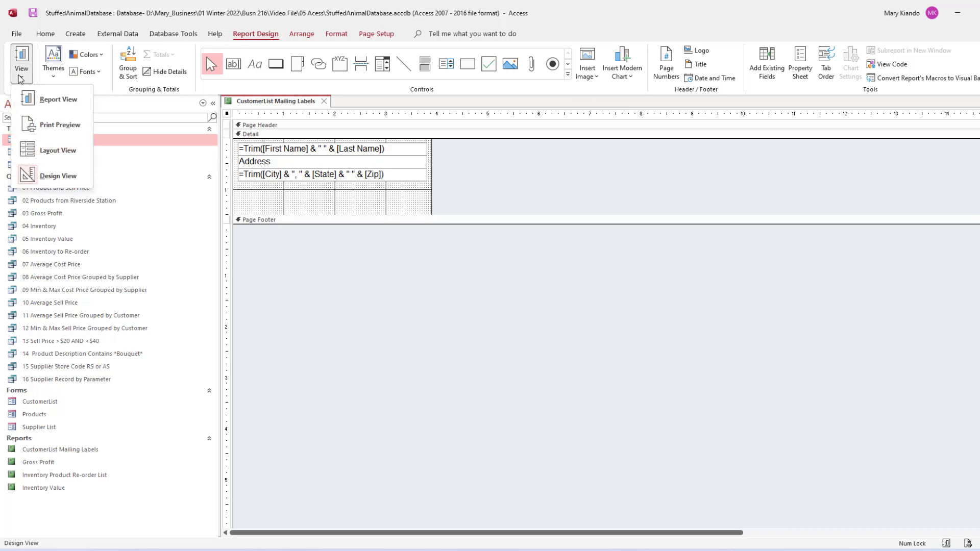
pyautogui.click(55, 154)
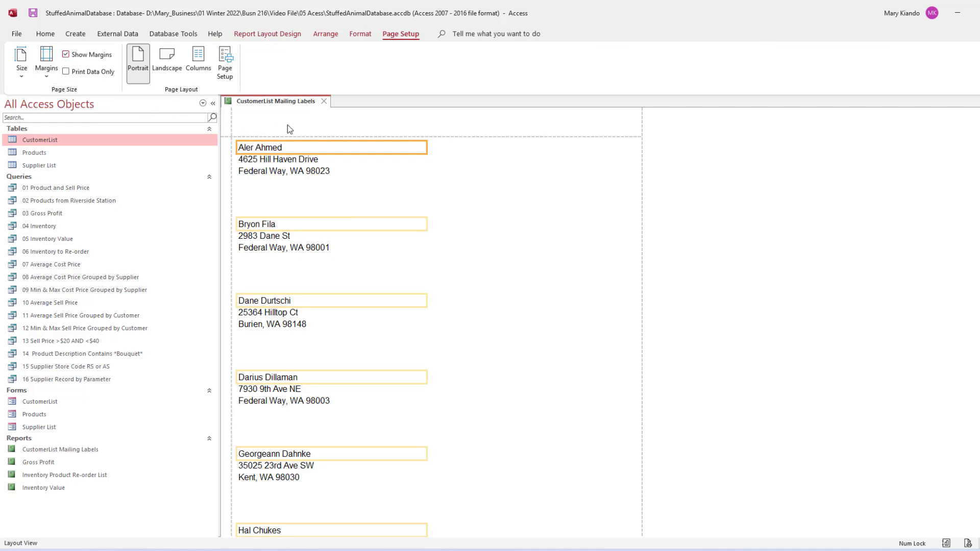
pyautogui.click(274, 35)
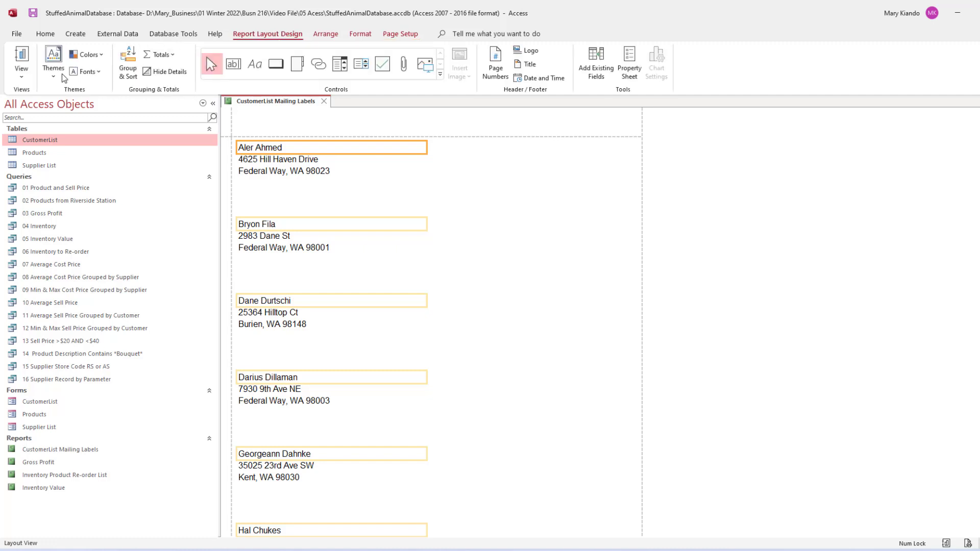
pyautogui.click(24, 76)
pyautogui.click(54, 101)
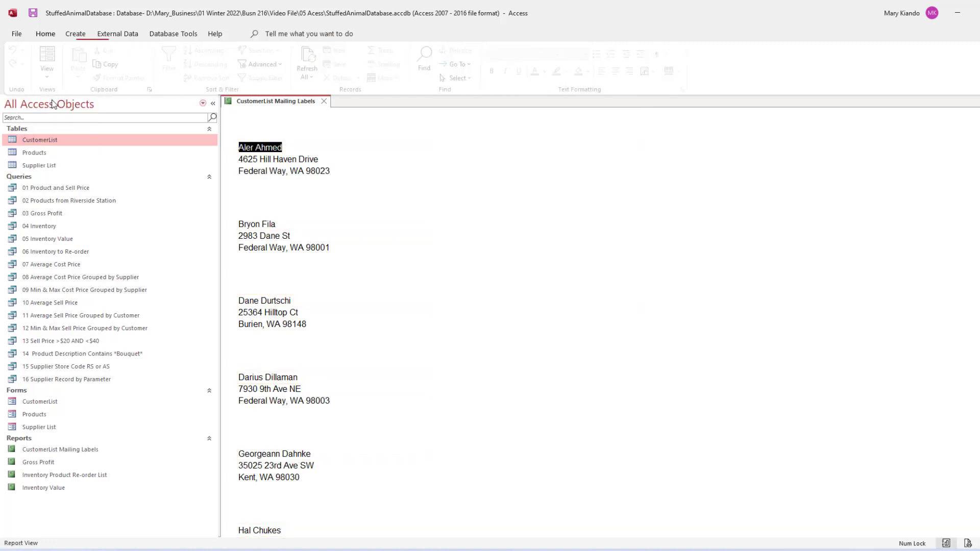
pyautogui.click(323, 101)
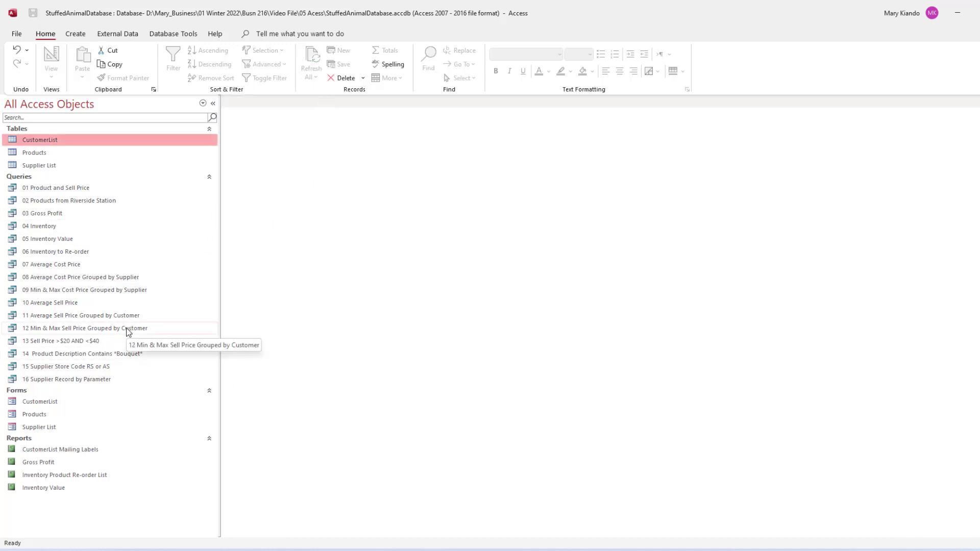
# - Start mailing labels from the Supplier List table, using Avery C2163 sheet-feed labels and black Arial 12 Medium text
pyautogui.click(39, 165)
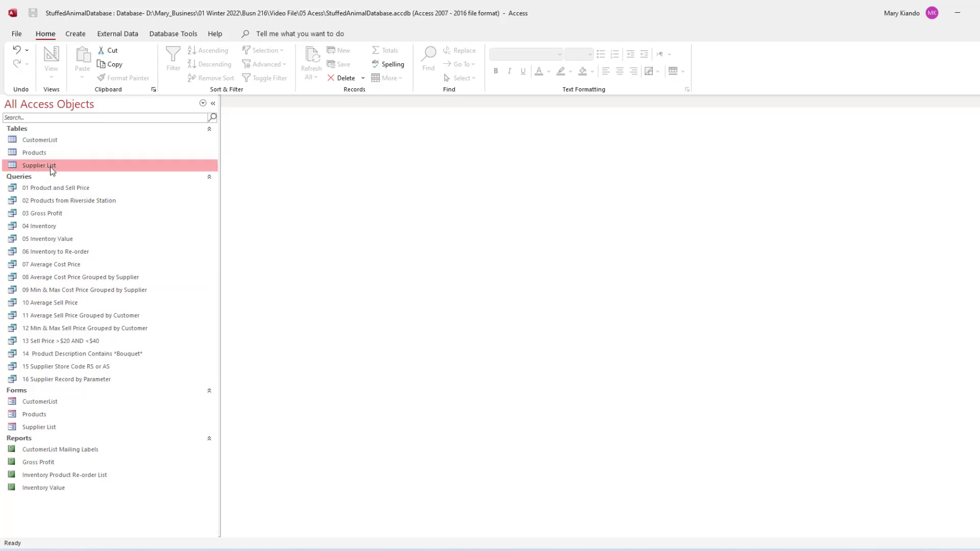
pyautogui.click(75, 34)
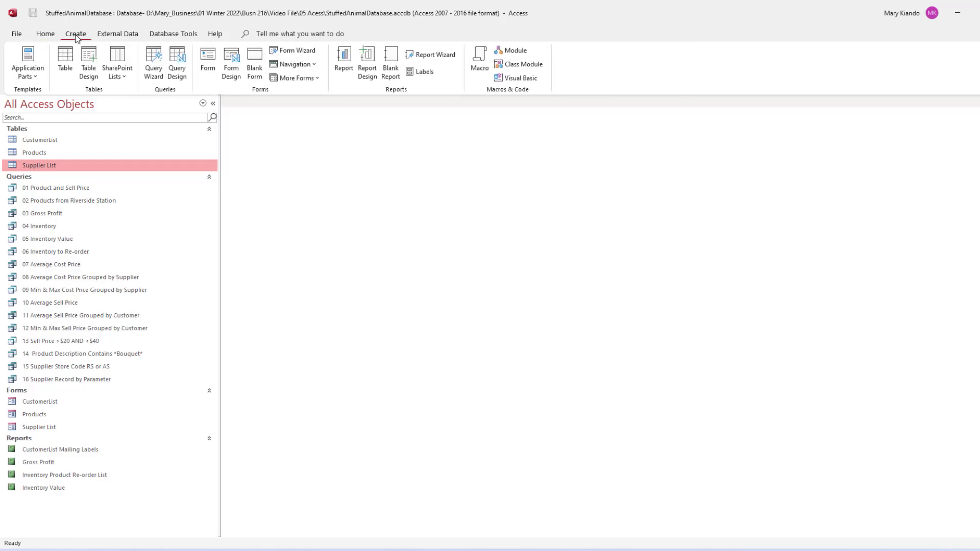
pyautogui.click(424, 71)
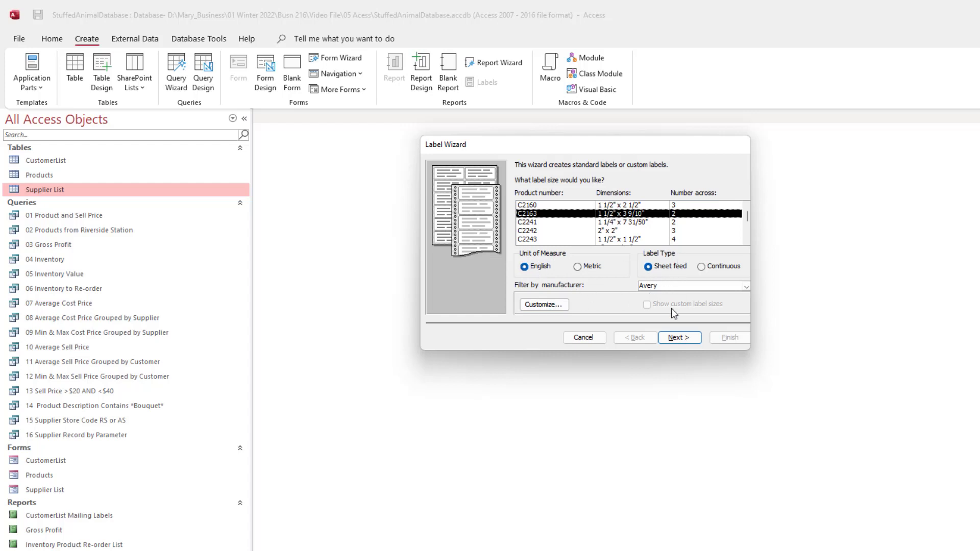
pyautogui.click(676, 338)
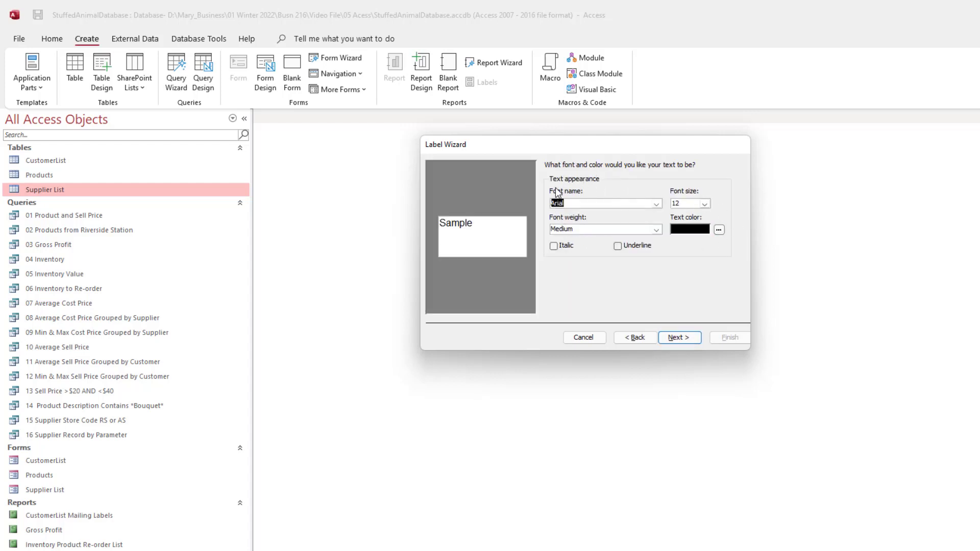
pyautogui.click(676, 338)
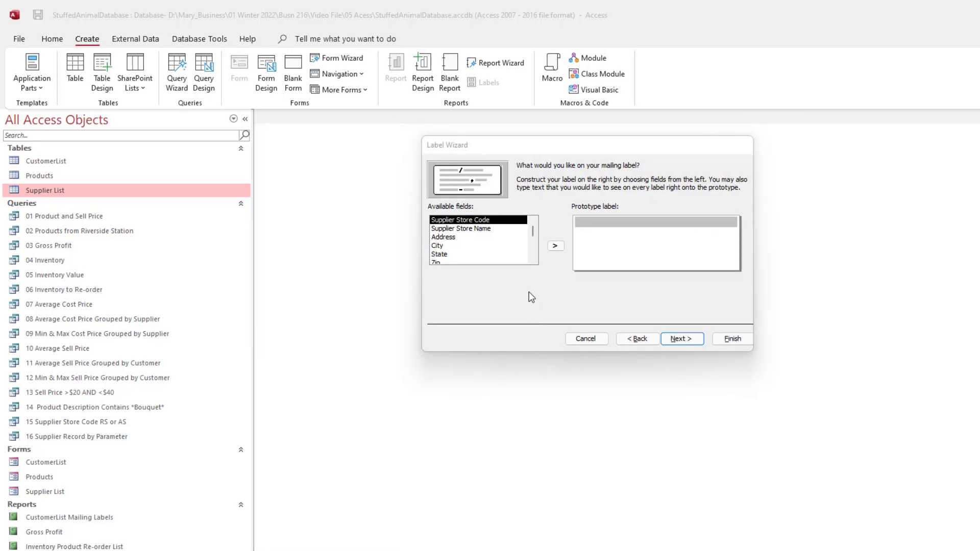
# - Place Supplier Store Name on the prototype label's first line and Address on the second, and go to the third line
pyautogui.click(461, 229)
pyautogui.click(555, 246)
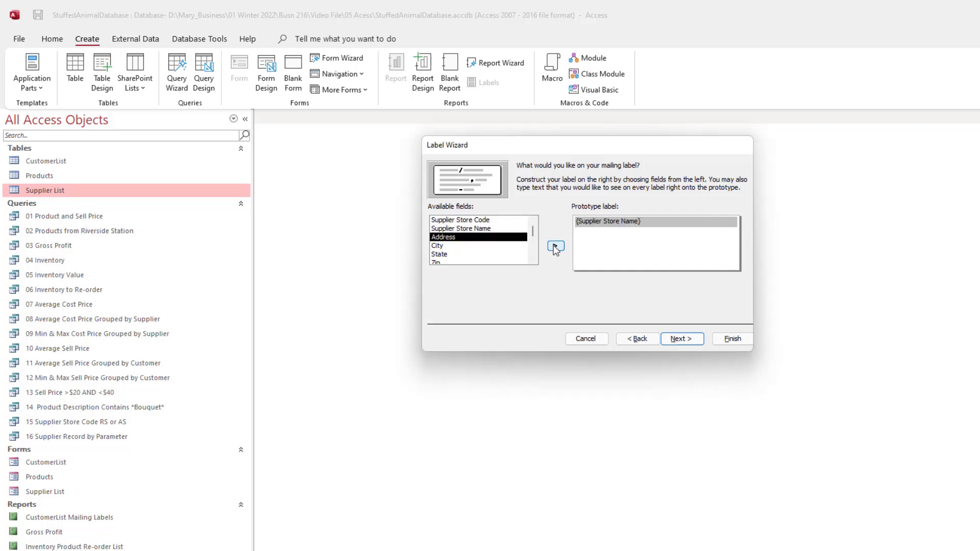
pyautogui.press('Return')
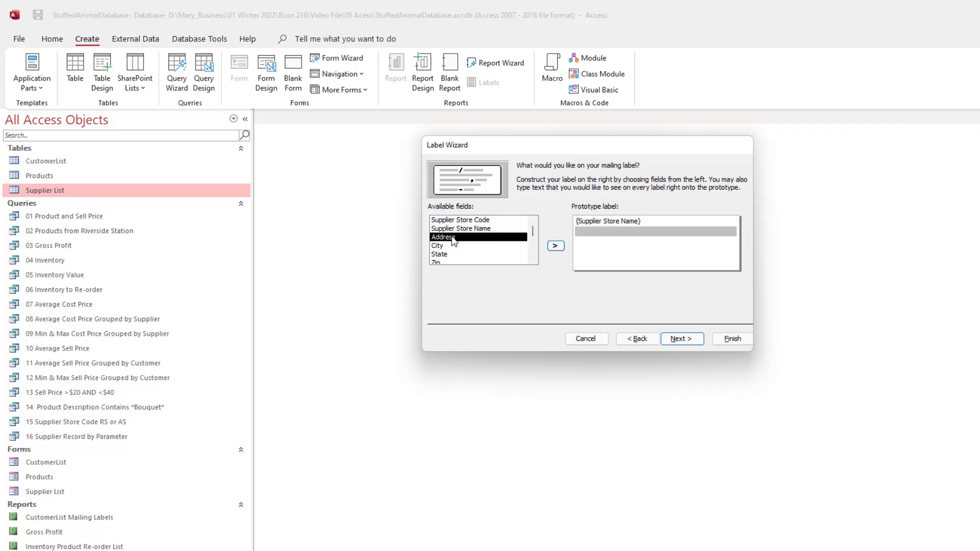
pyautogui.click(555, 247)
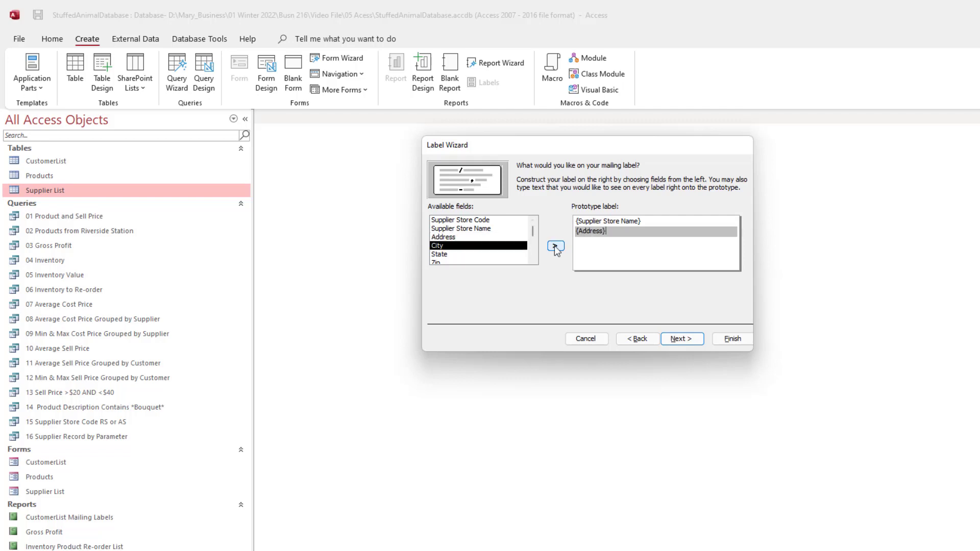
pyautogui.press('Return')
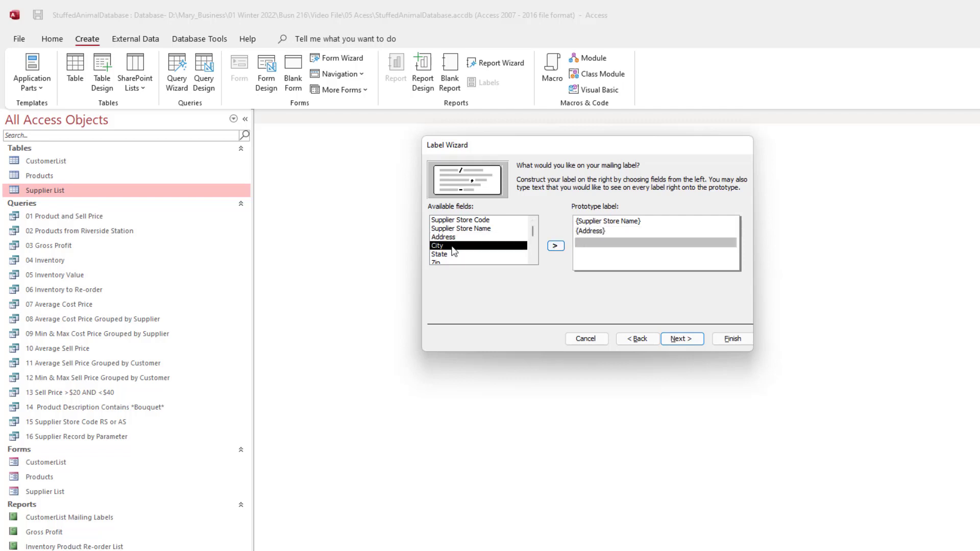
# - Fill the supplier label's third line with City, a comma, State and Zip, and continue to the sorting options
pyautogui.click(556, 246)
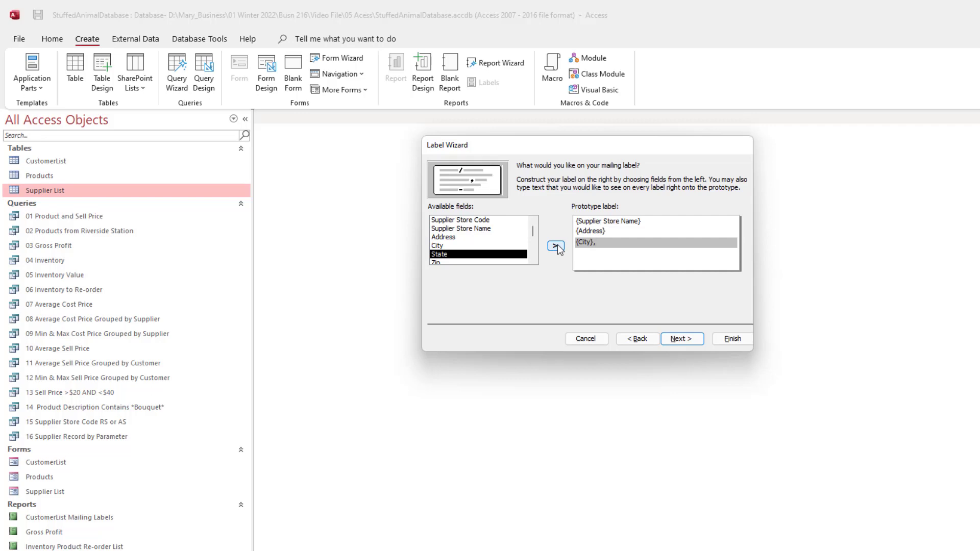
pyautogui.write(',')
pyautogui.click(555, 246)
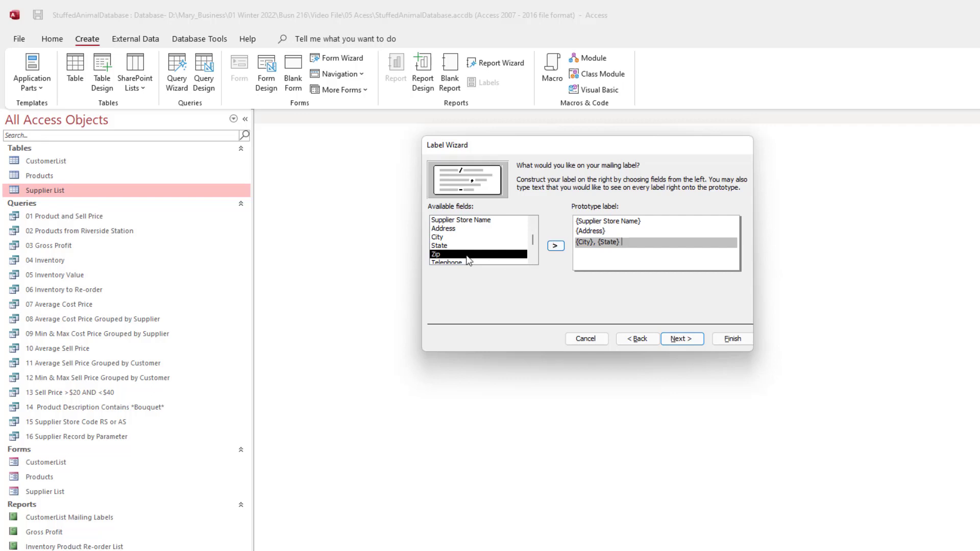
pyautogui.click(554, 247)
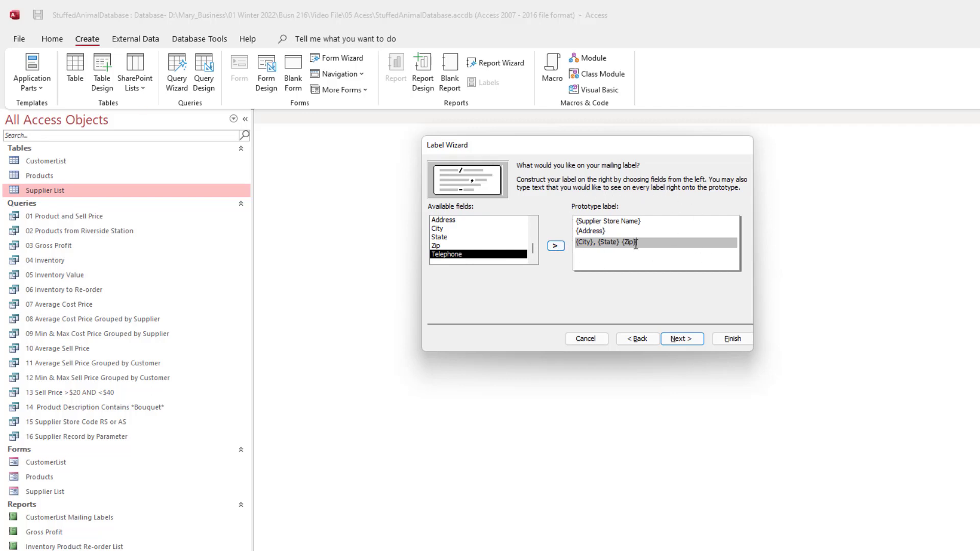
pyautogui.click(682, 343)
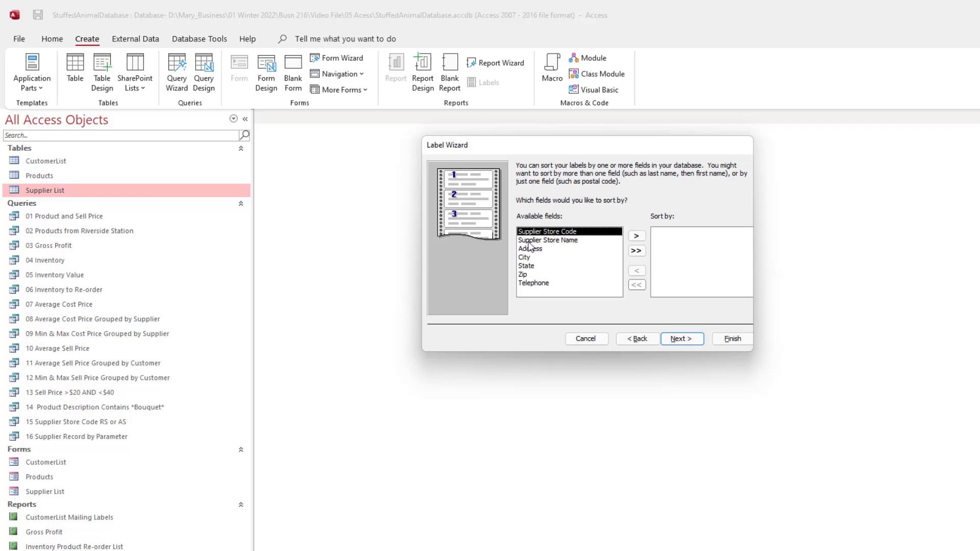
# - Sort the supplier labels by Supplier Store Name and continue to the report naming options
pyautogui.click(564, 241)
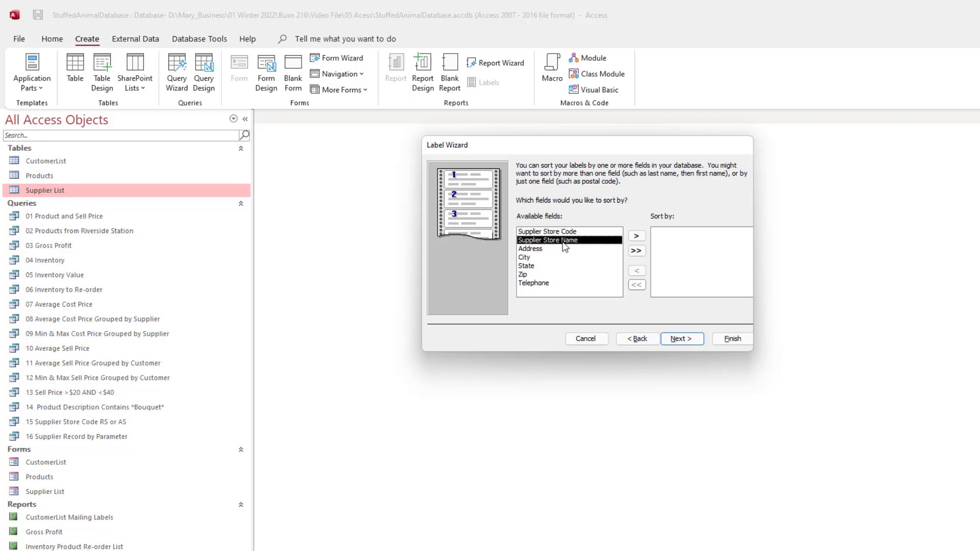
pyautogui.click(637, 237)
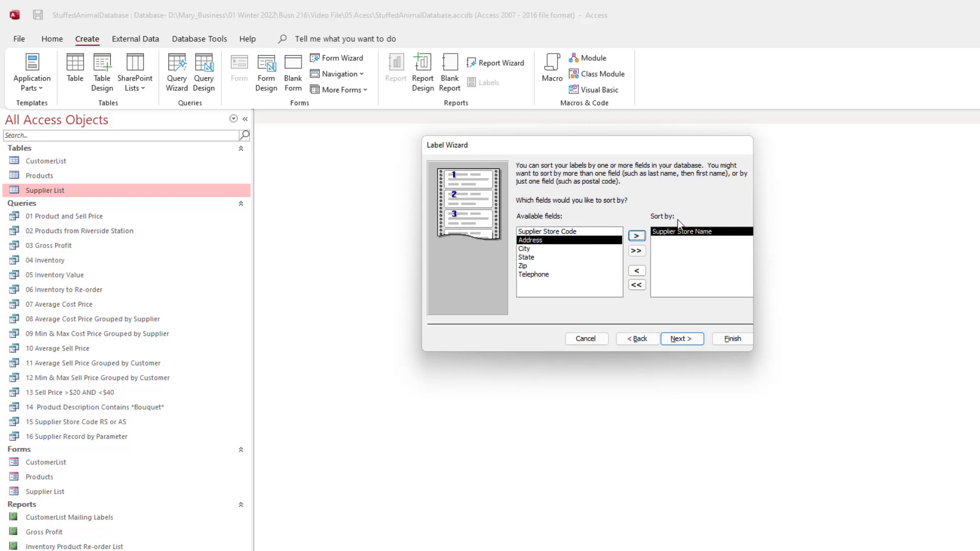
pyautogui.click(682, 340)
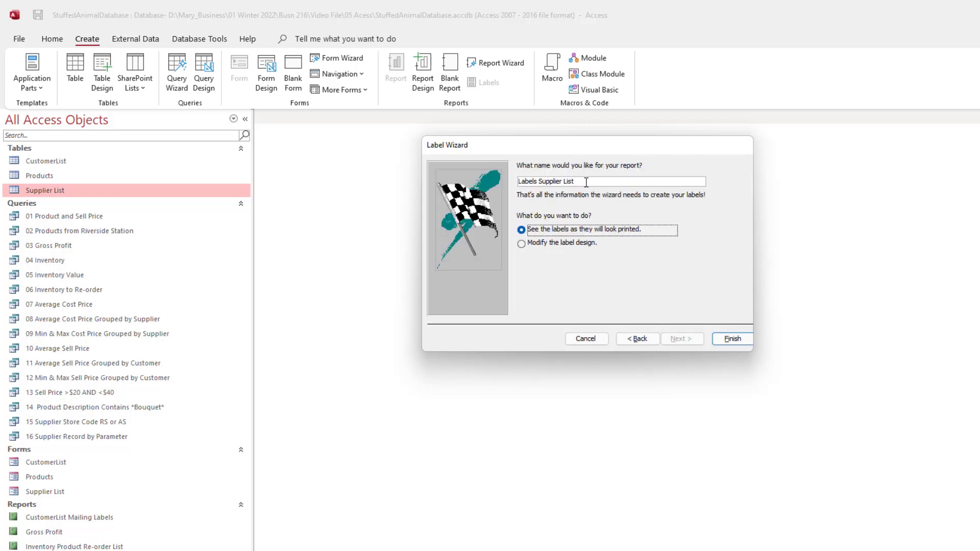
# - Name the report "SupplierList Mailing Labels" and finish the wizard to see the labels as they will look printed
pyautogui.moveTo(586, 182); pyautogui.dragTo(516, 181)
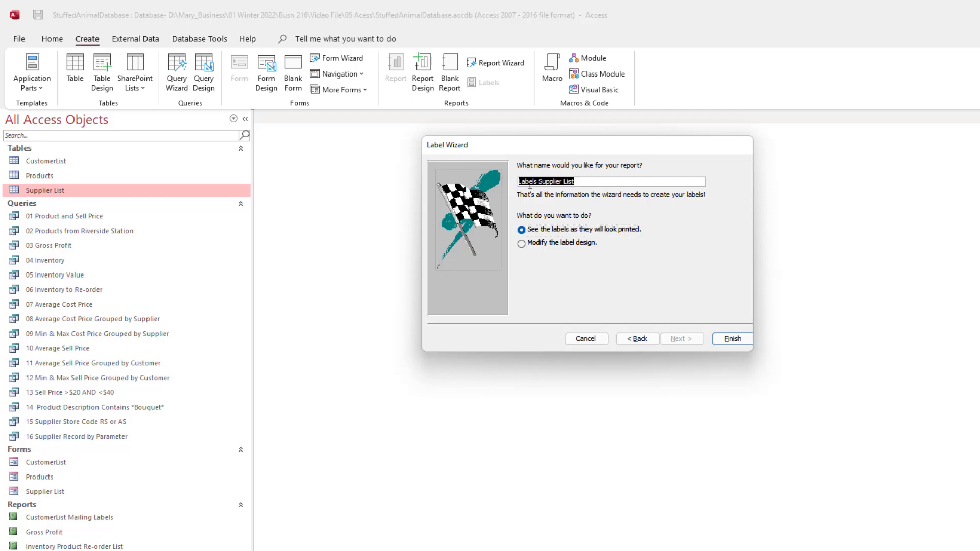
pyautogui.write('SupplierList Mailing Labels')
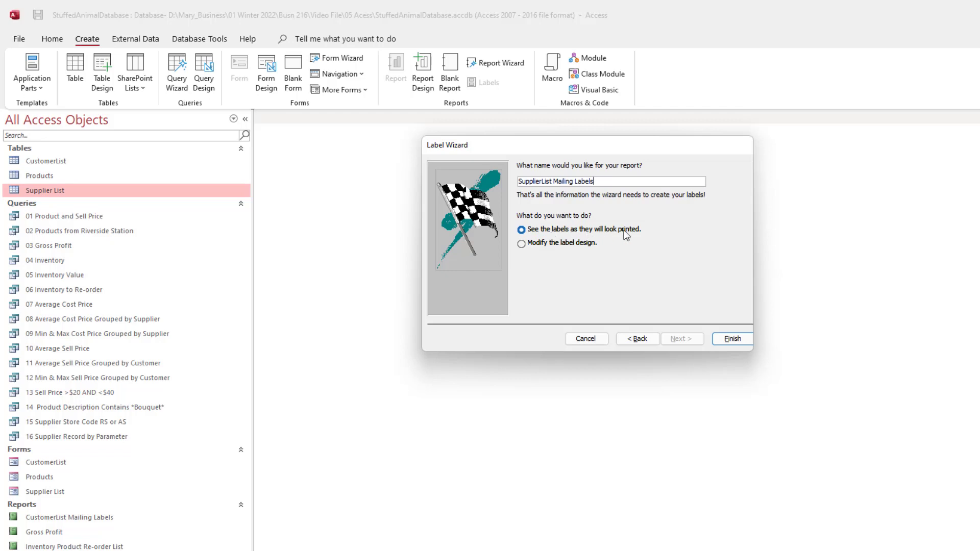
pyautogui.click(729, 338)
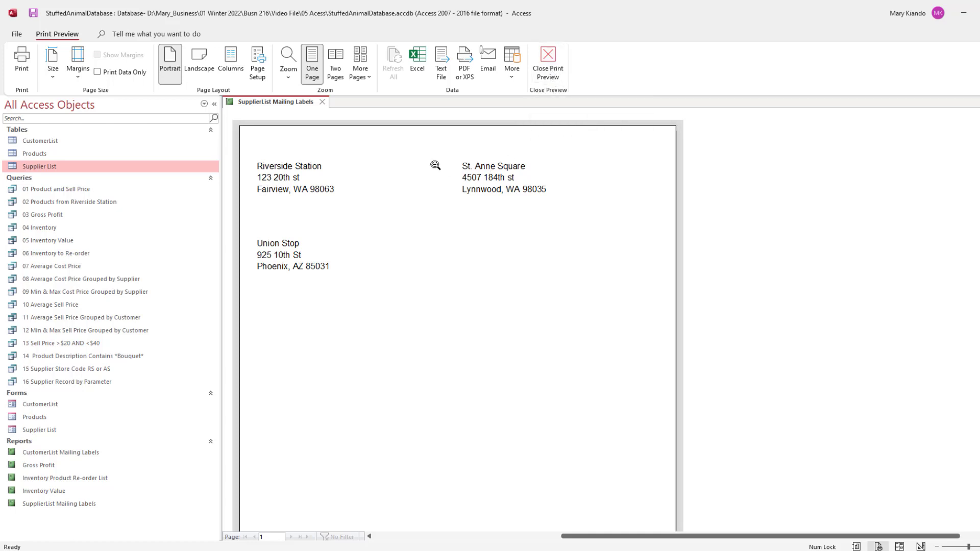
# - Leave the print preview of the supplier labels, view them in Report View, and close the report
pyautogui.click(548, 64)
pyautogui.click(21, 64)
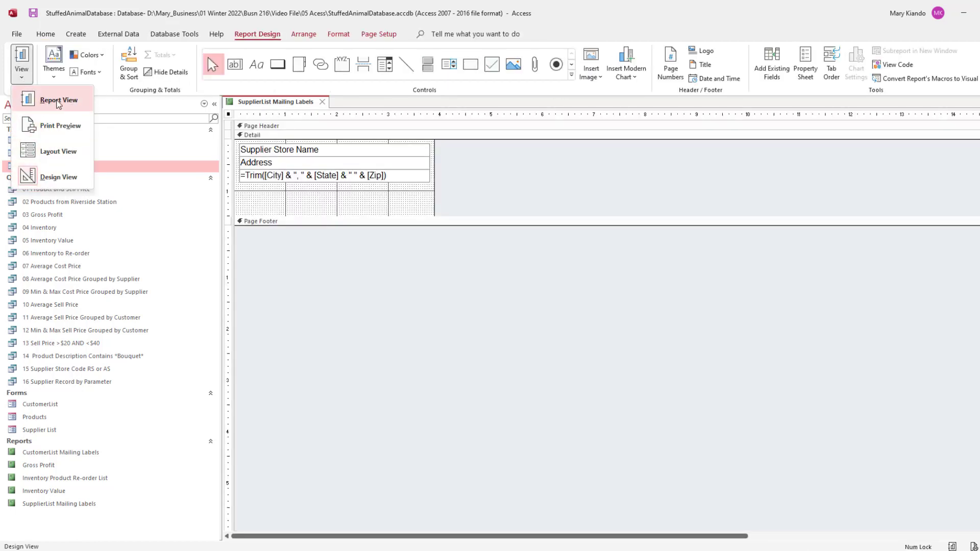
pyautogui.click(59, 101)
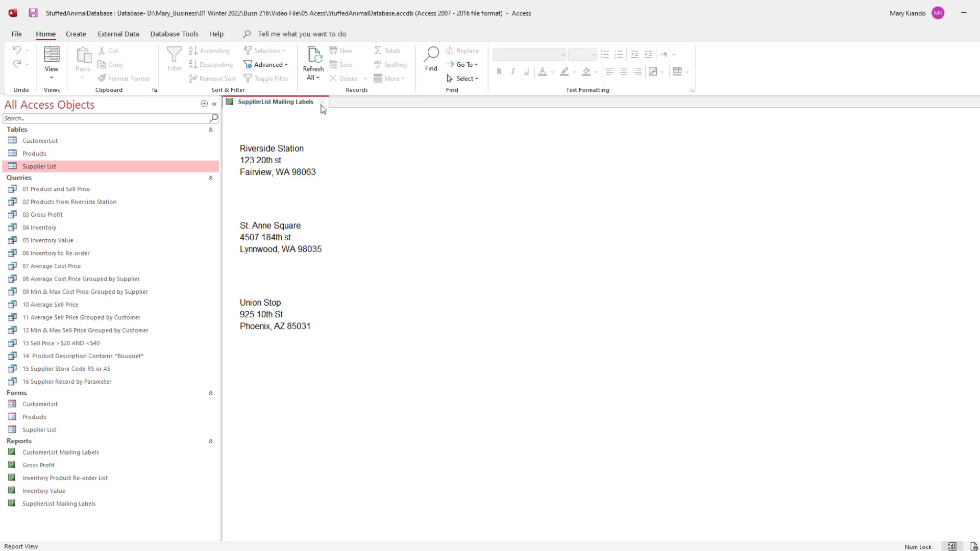
pyautogui.click(322, 102)
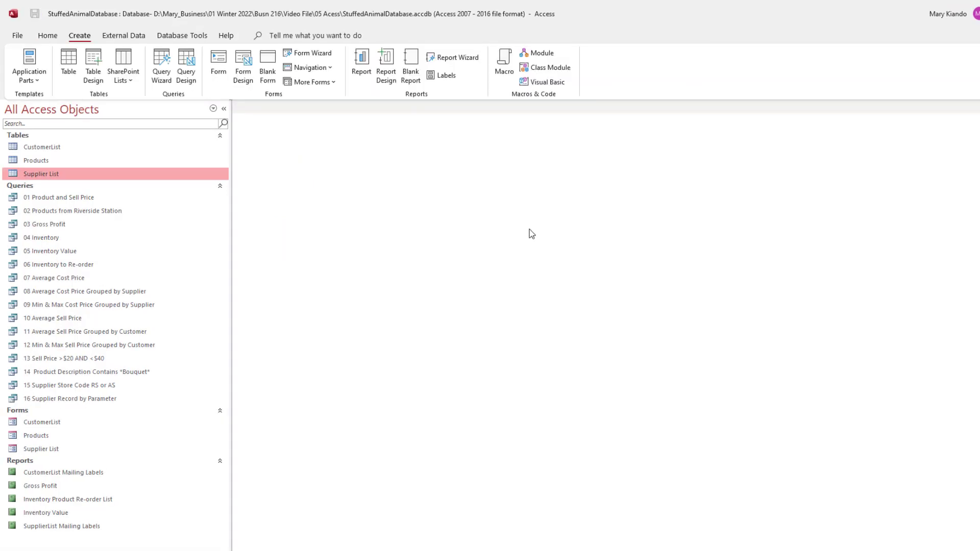